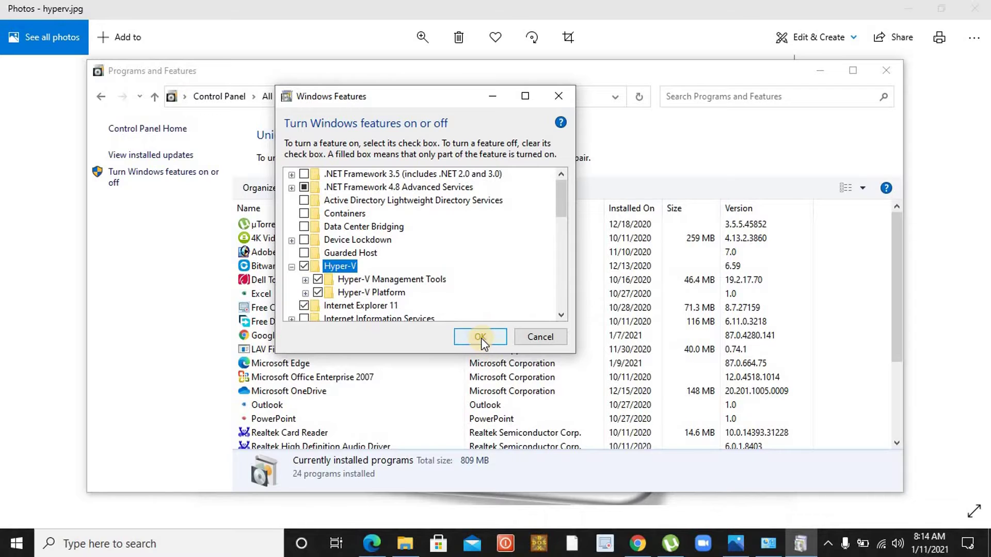
# Enable the Hyper-V Windows feature with both the Hyper-V Management Tools and the Hyper-V Platform.
pyautogui.click(480, 337)
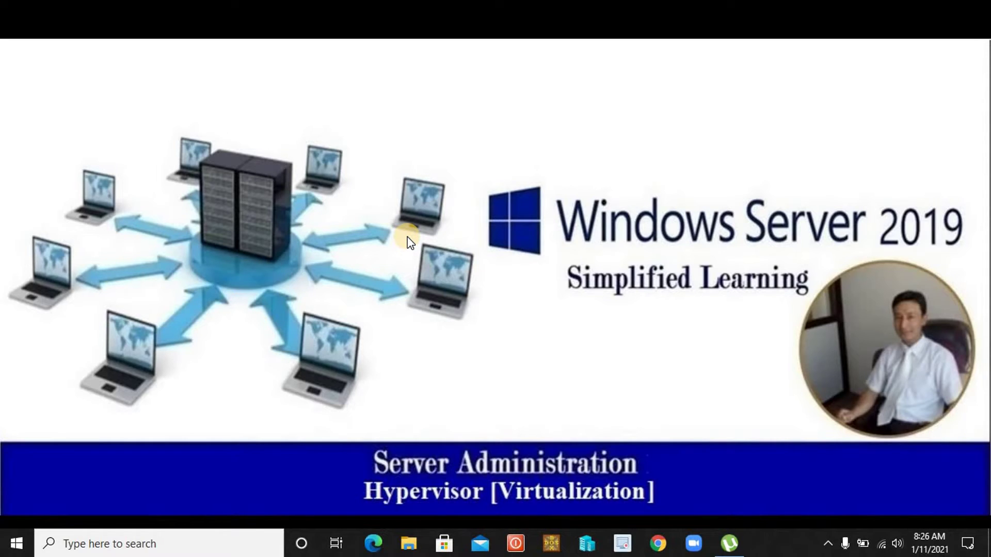
# Open Hyper-V Manager, maximize its window and select the DESKTOP-2MV9J48 server.
pyautogui.click(588, 548)
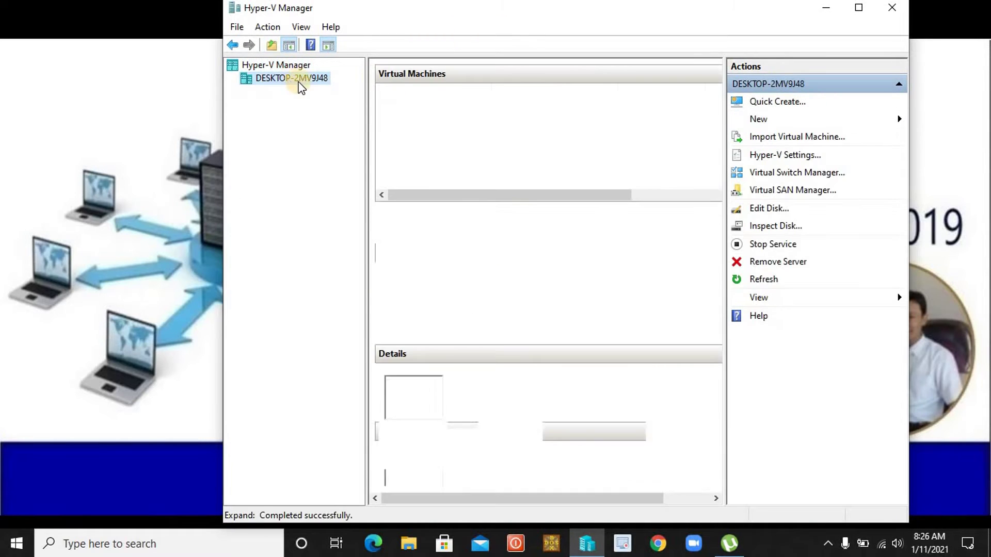
pyautogui.click(328, 80)
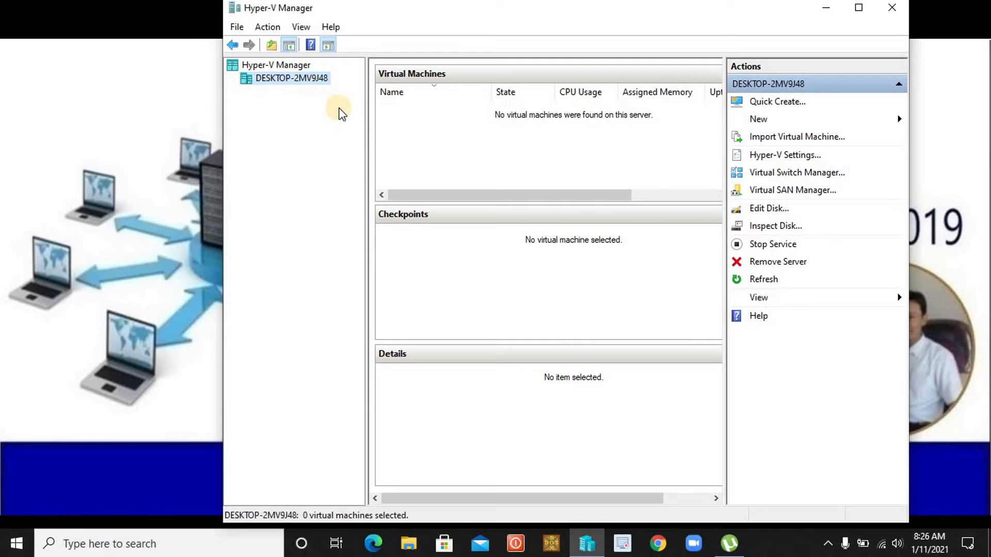
pyautogui.click(858, 8)
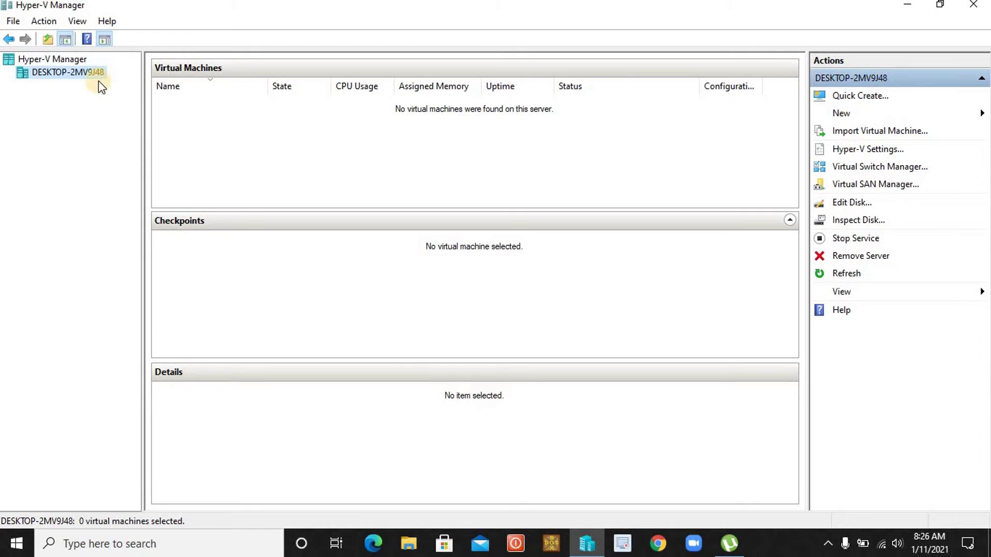
pyautogui.click(64, 62)
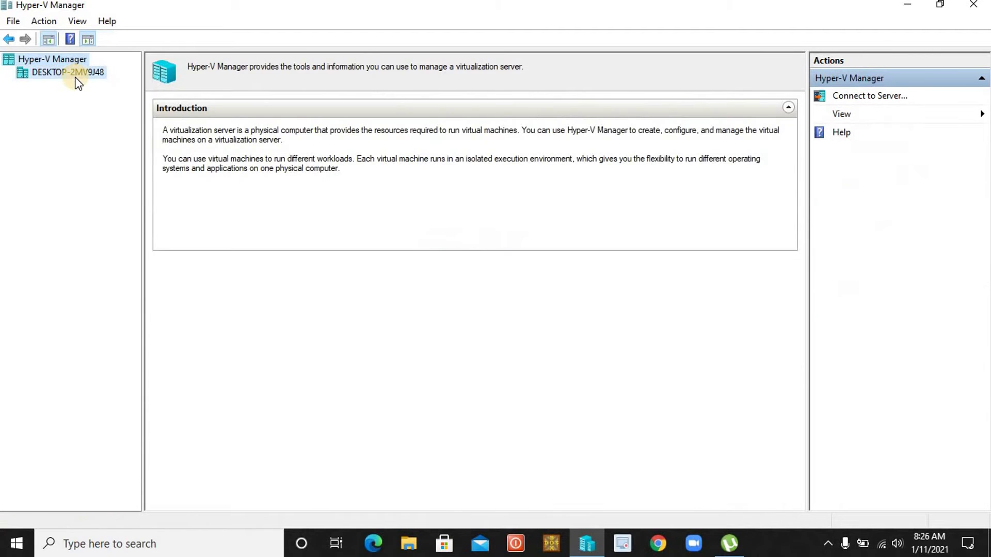
pyautogui.click(76, 74)
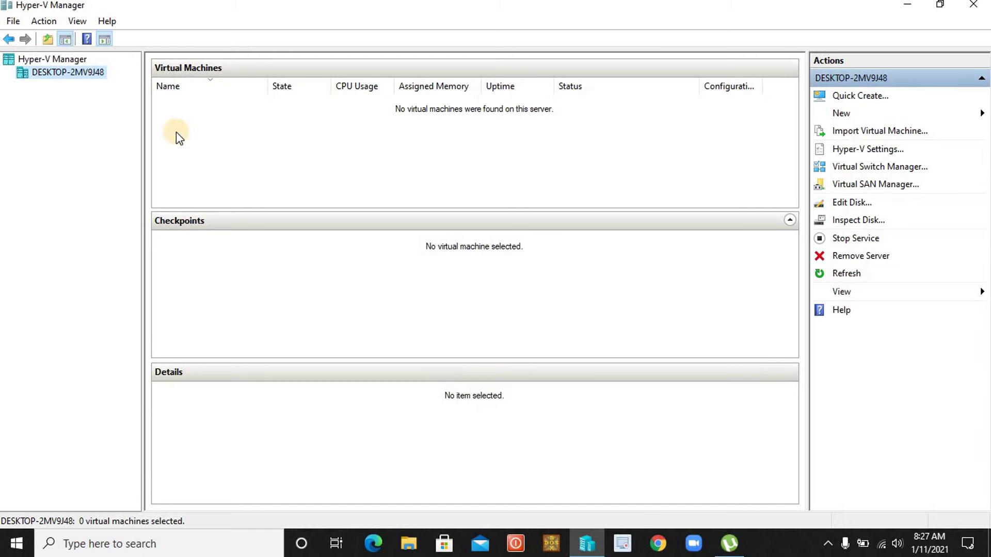
# Review the server's Hyper-V settings for the virtual hard disk folder, virtual machine folder and NUMA spanning without changing anything.
pyautogui.rightClick(84, 74)
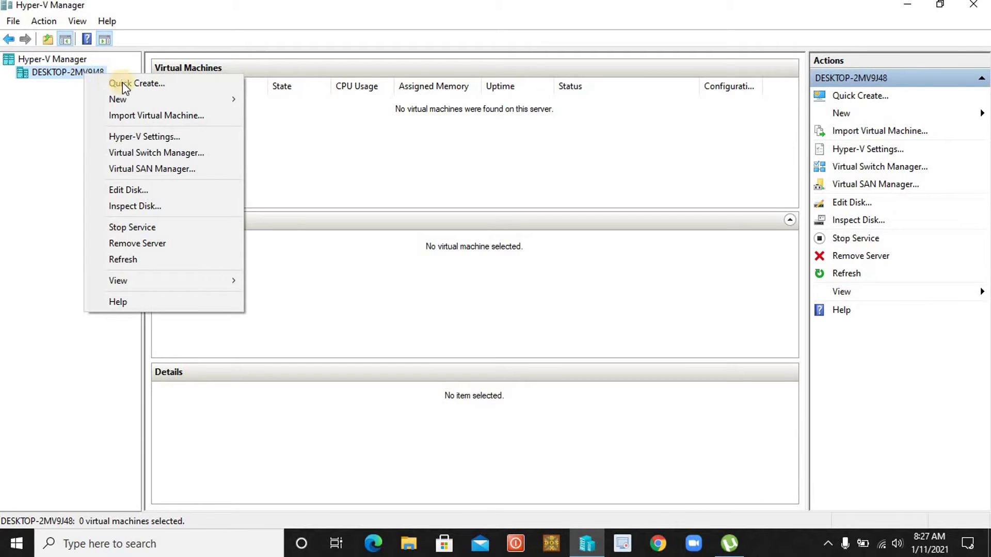
pyautogui.moveTo(130, 106)
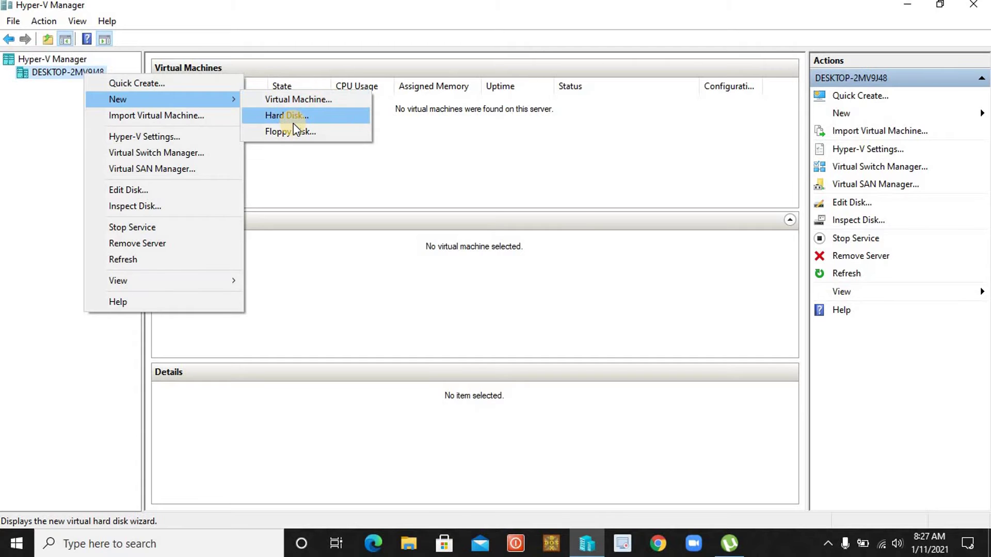
pyautogui.click(169, 135)
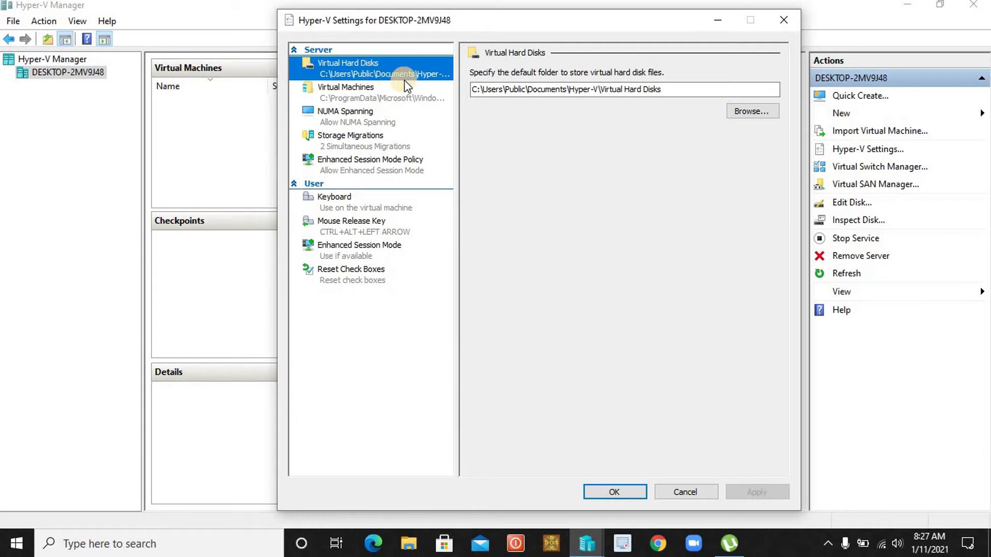
pyautogui.click(367, 96)
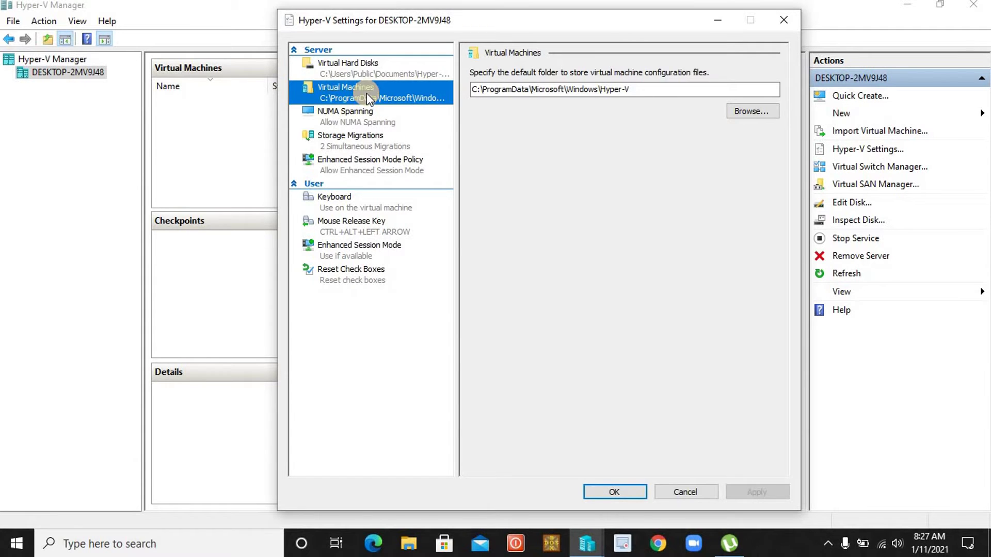
pyautogui.click(361, 113)
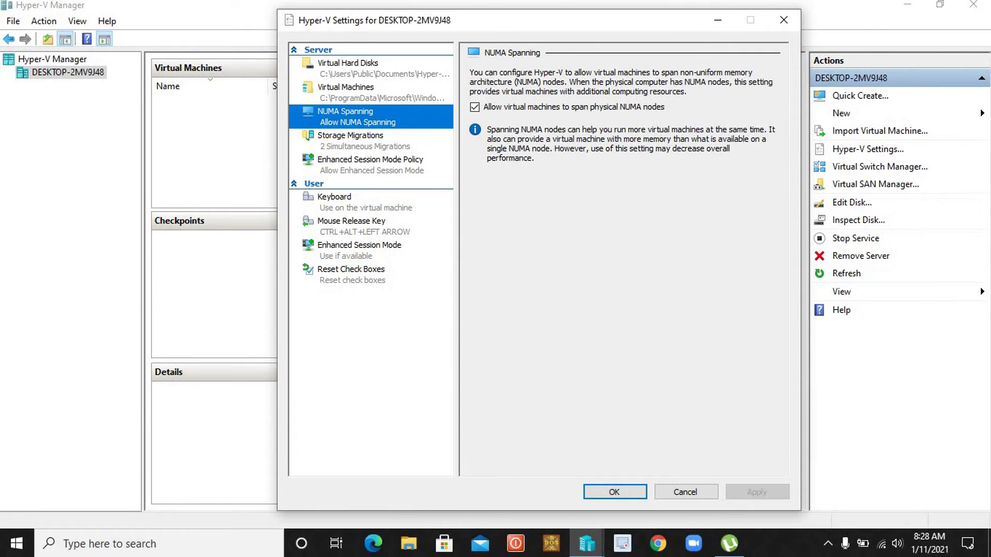
pyautogui.click(673, 490)
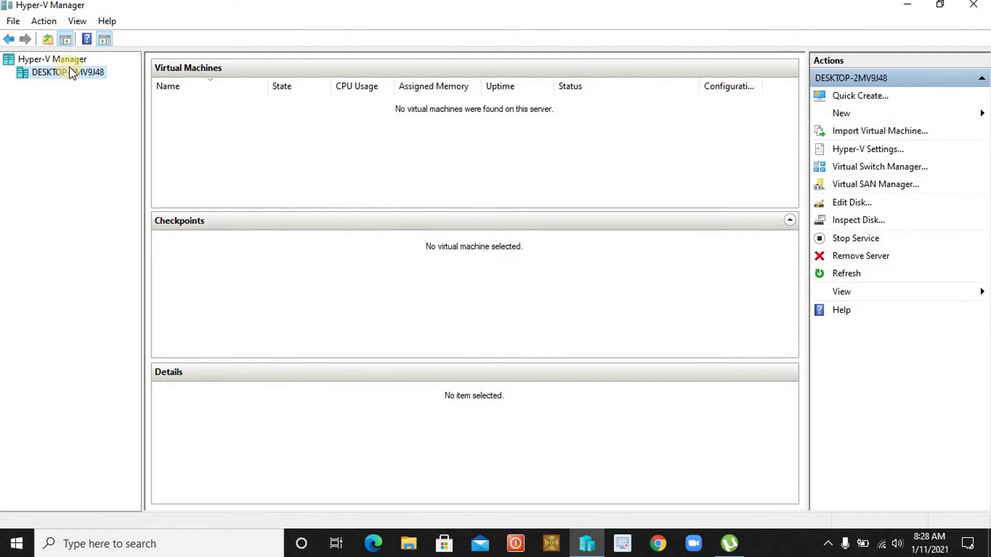
pyautogui.rightClick(71, 71)
pyautogui.moveTo(141, 95)
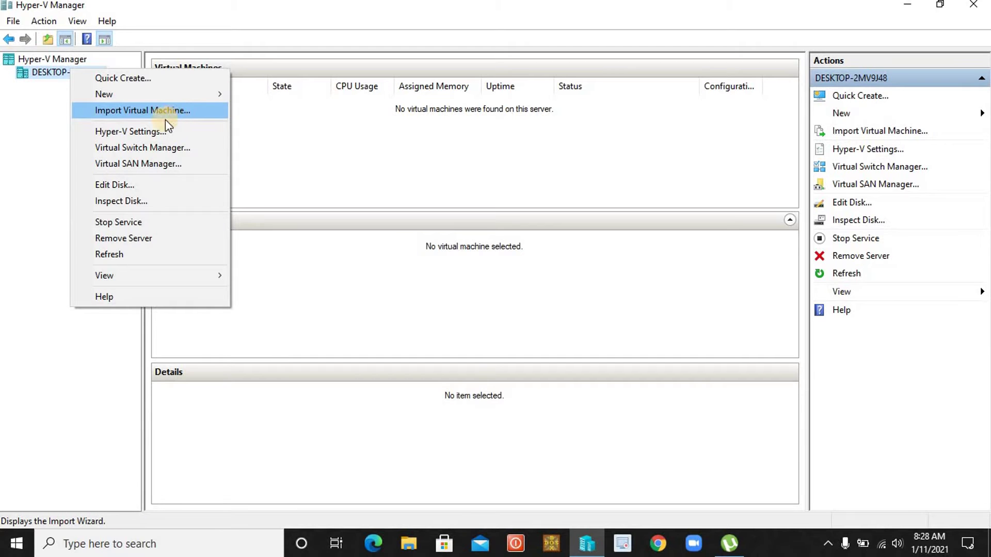
pyautogui.click(153, 133)
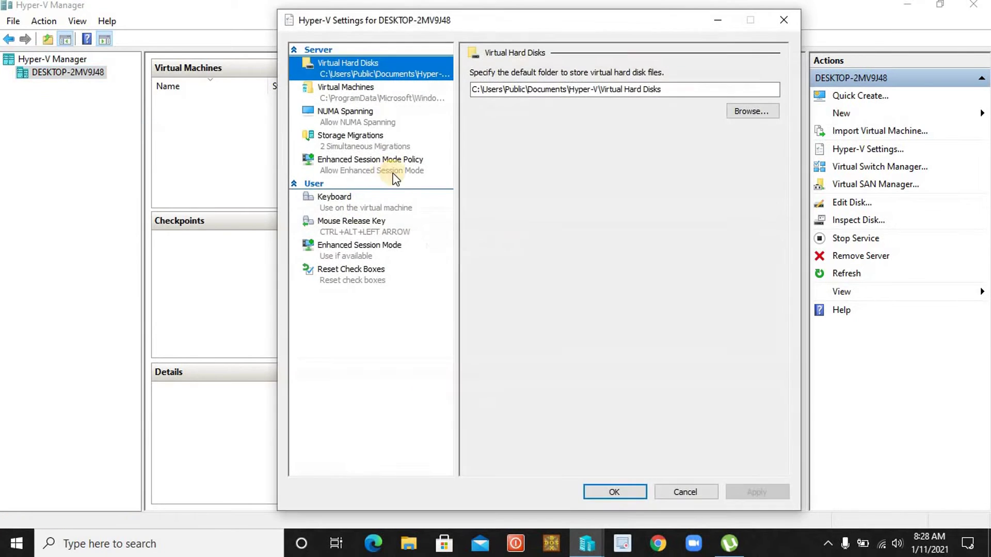
pyautogui.click(687, 491)
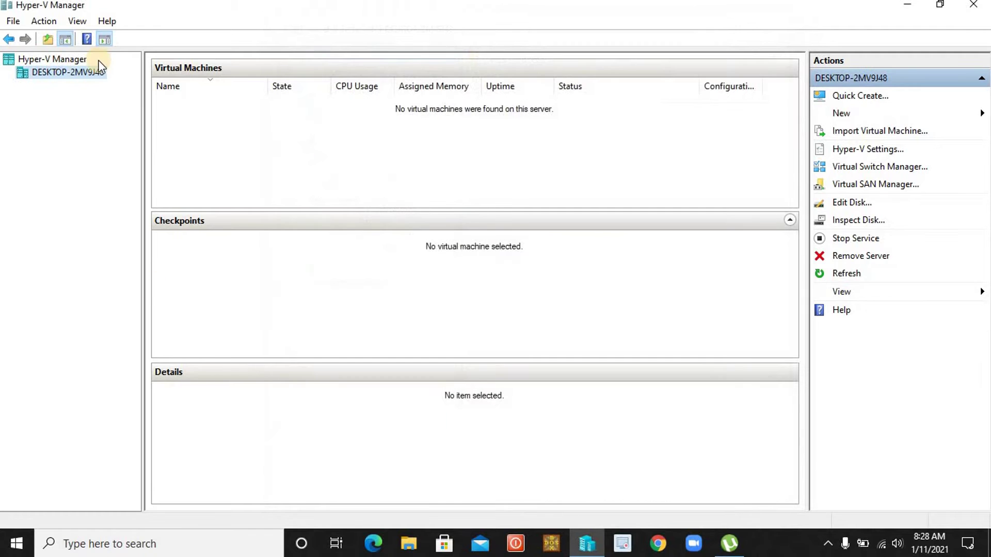
# Create a new External virtual switch in the server's Virtual Switch Manager after viewing the Default Switch properties.
pyautogui.rightClick(87, 73)
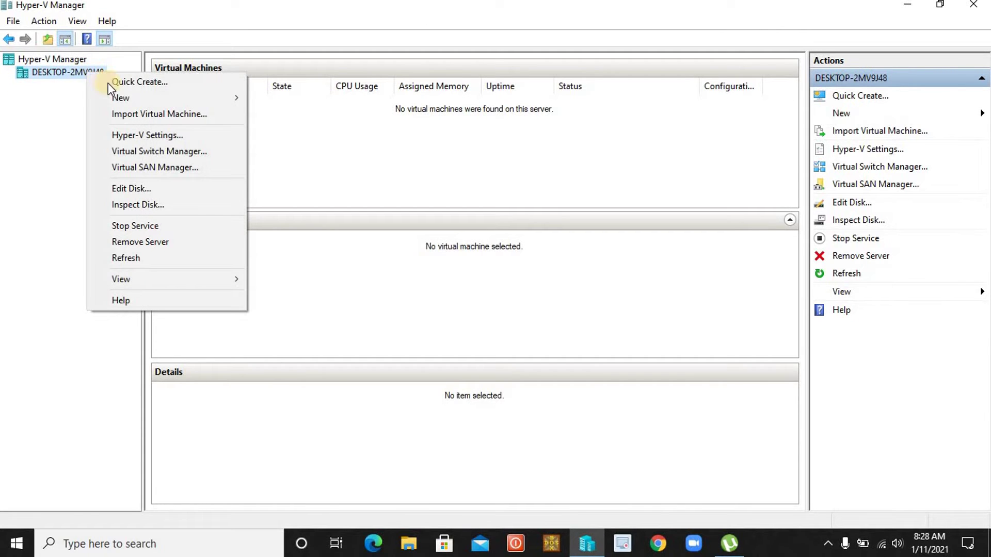
pyautogui.click(184, 151)
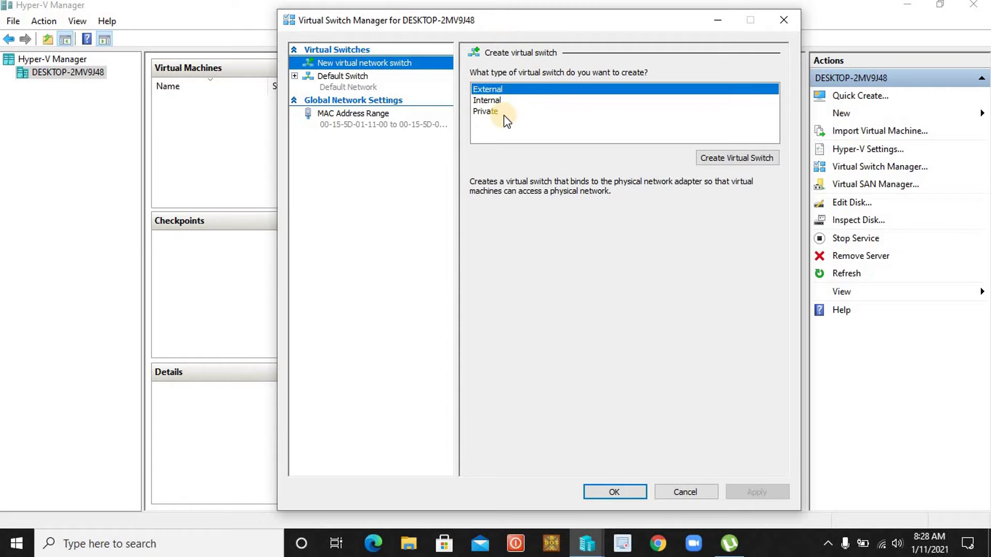
pyautogui.click(349, 80)
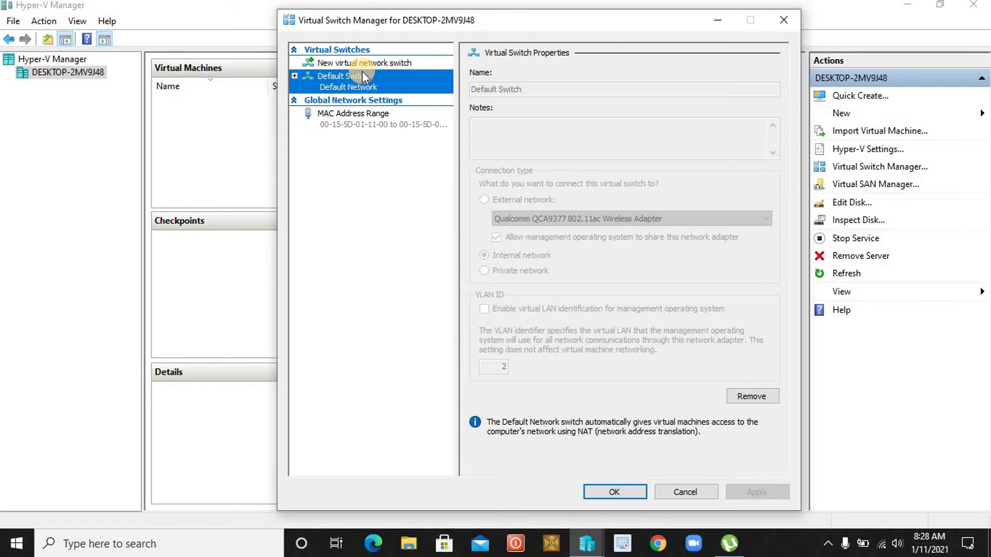
pyautogui.click(361, 62)
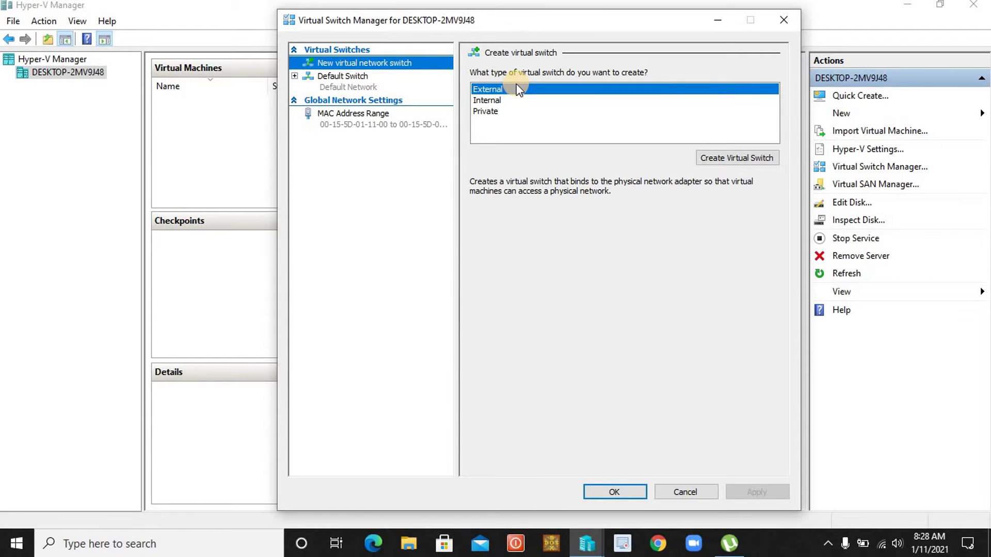
pyautogui.click(726, 156)
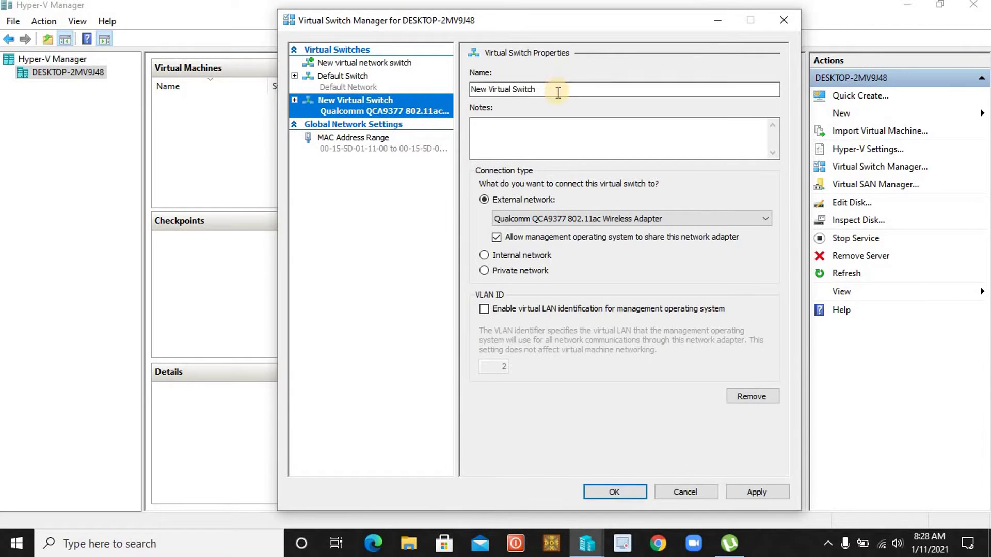
# Name the new virtual switch "testing ecternal switch".
pyautogui.moveTo(558, 93); pyautogui.dragTo(348, 93)
pyautogui.write('te')
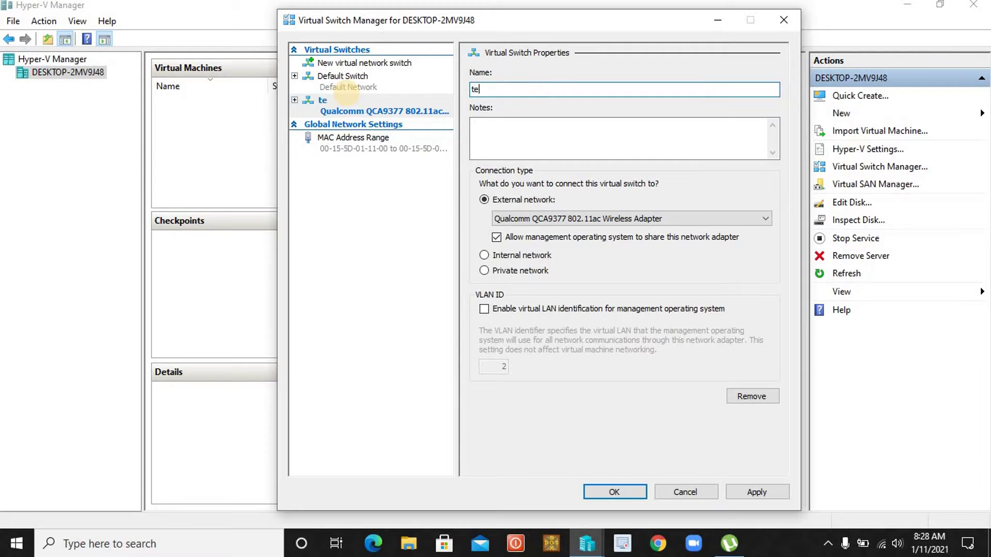
pyautogui.write('sting ectern')
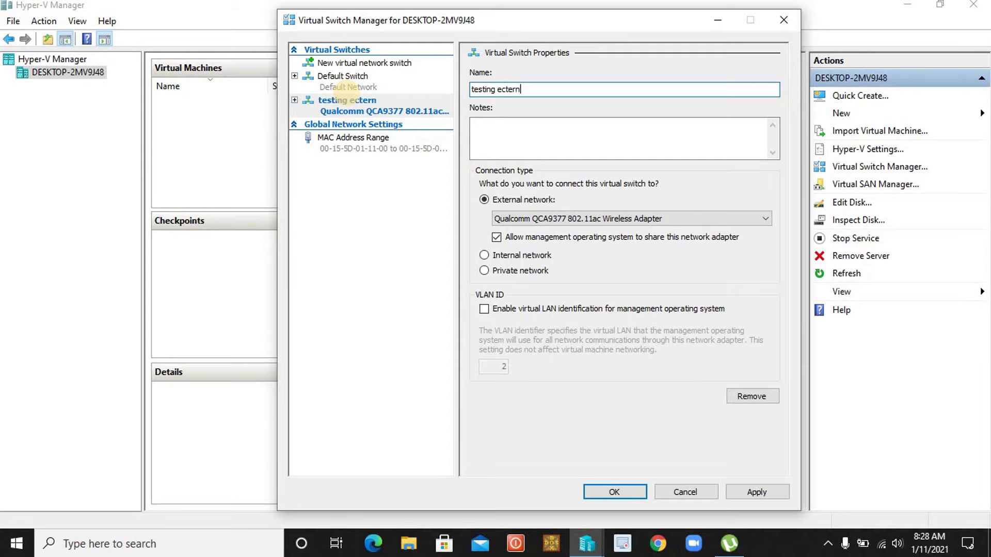
pyautogui.write('al switch')
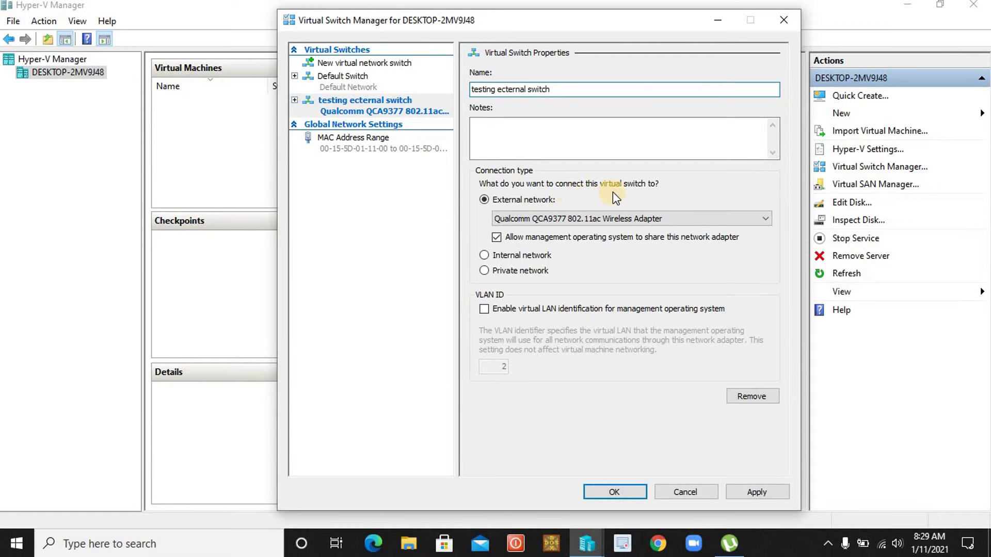
# Connect the switch to the external network through the Qualcomm QCA9377 802.11ac Wireless Adapter and apply the networking changes.
pyautogui.click(615, 223)
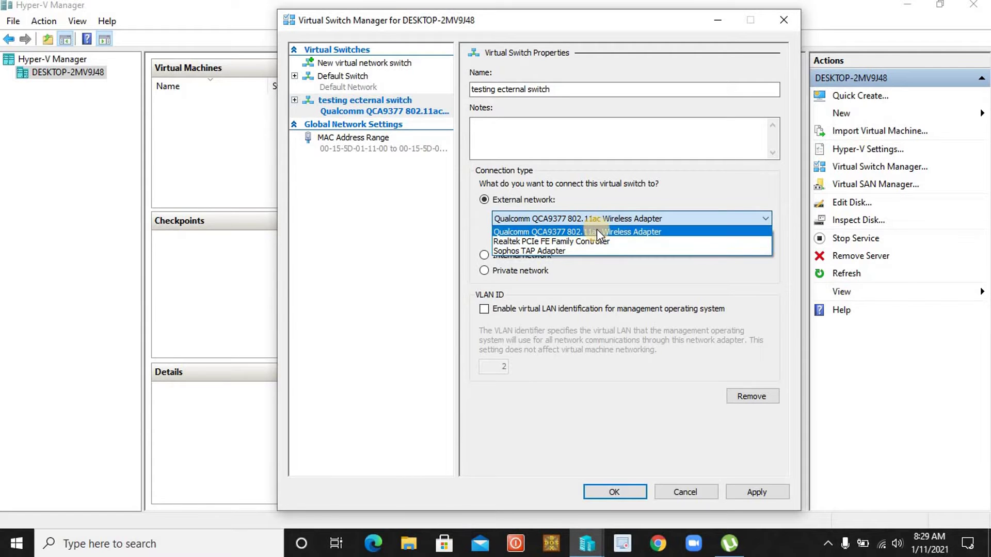
pyautogui.click(597, 231)
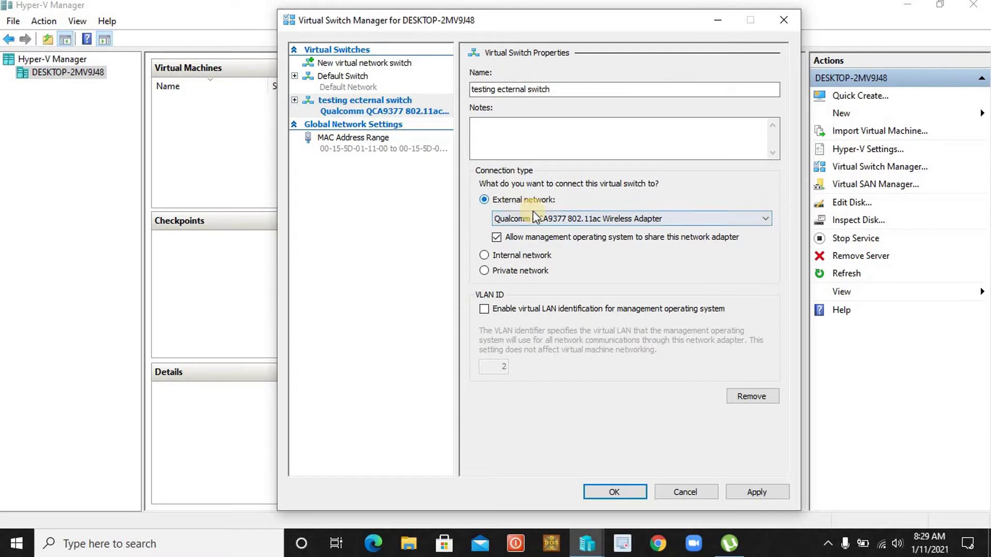
pyautogui.click(571, 222)
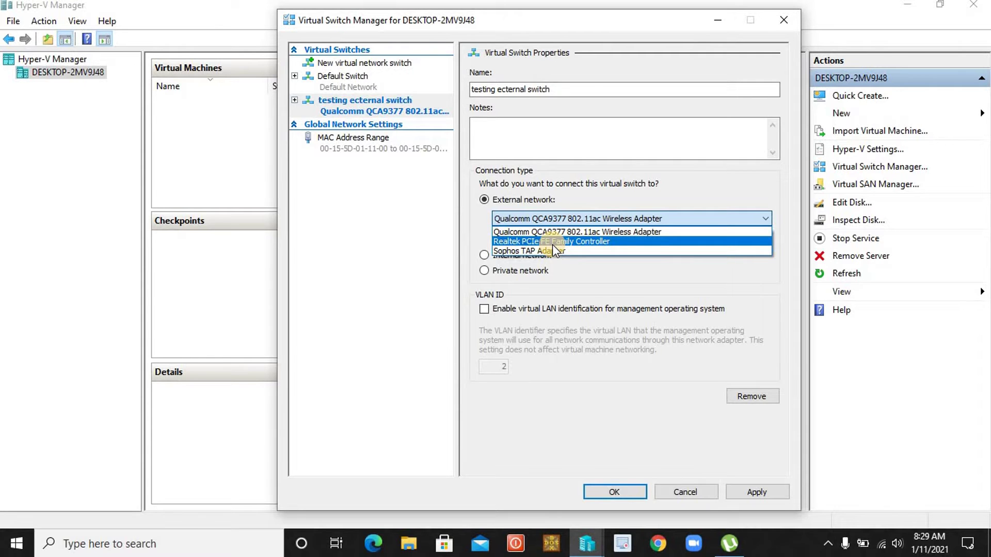
pyautogui.click(555, 222)
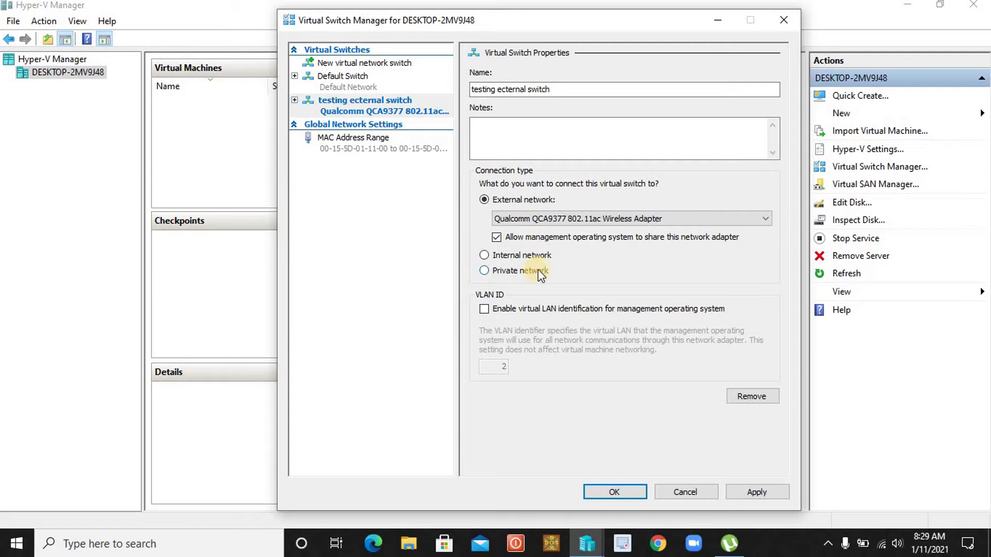
pyautogui.click(764, 489)
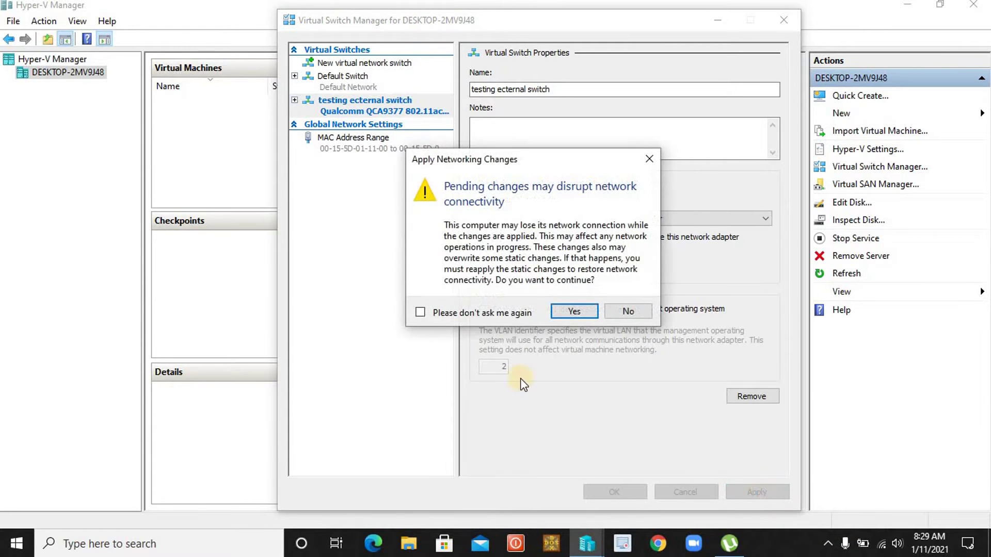
pyautogui.click(574, 312)
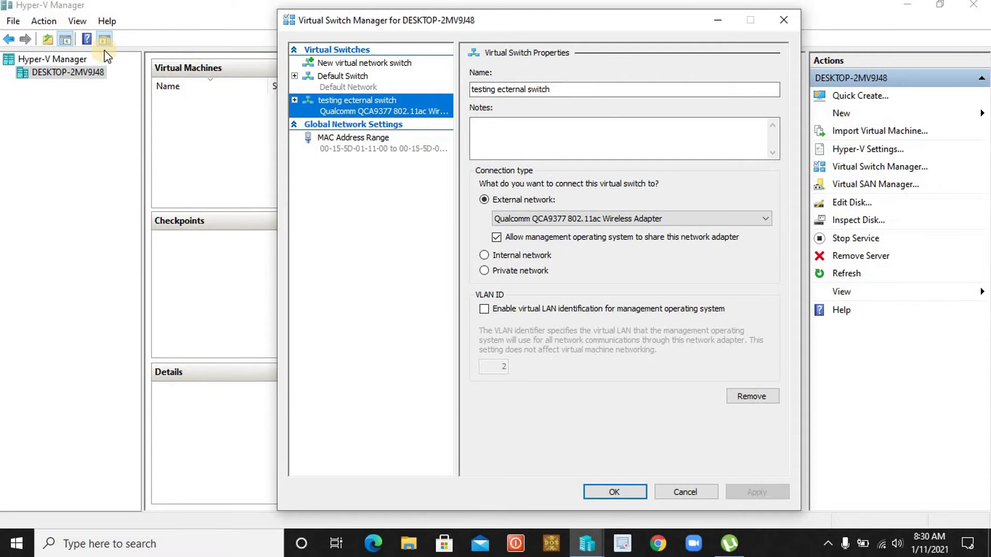
pyautogui.click(614, 492)
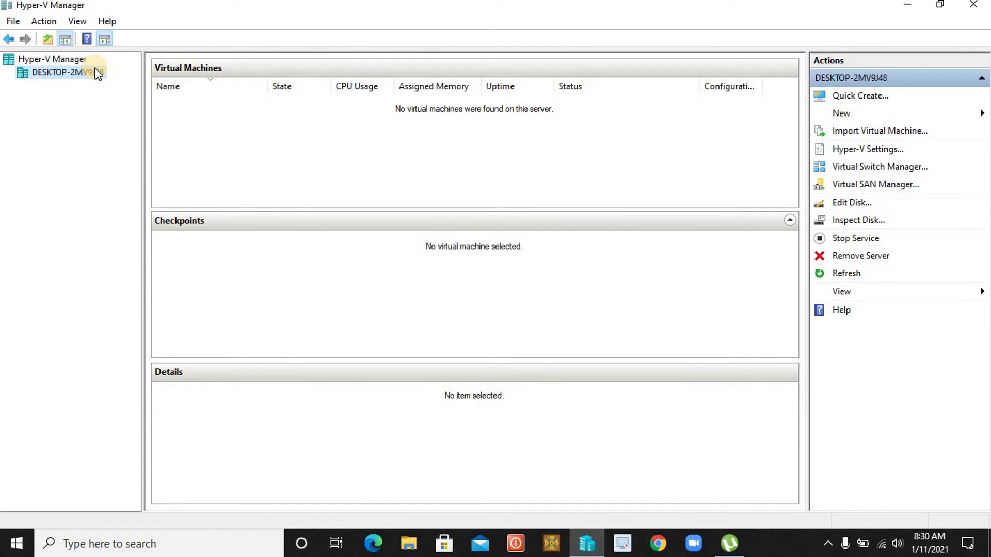
pyautogui.rightClick(97, 74)
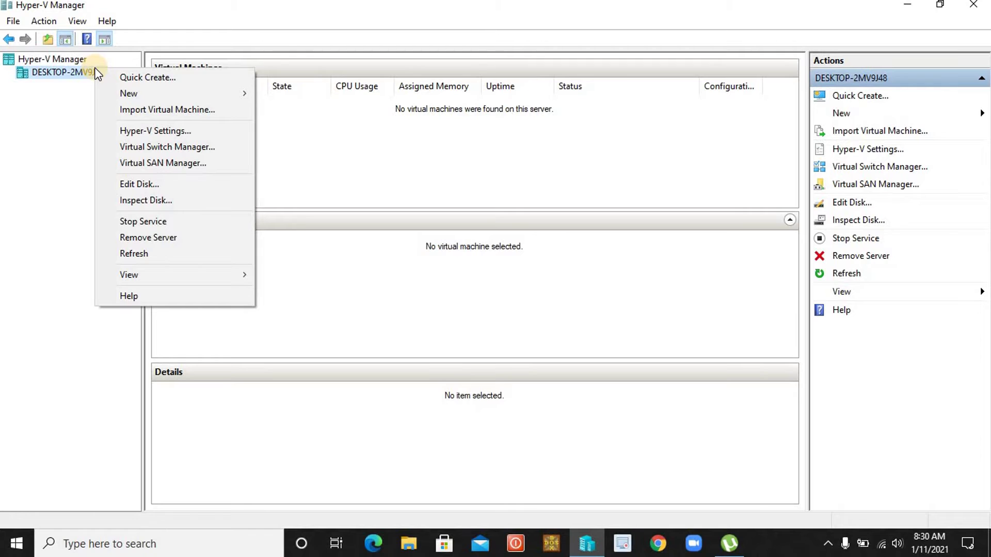
pyautogui.moveTo(137, 98)
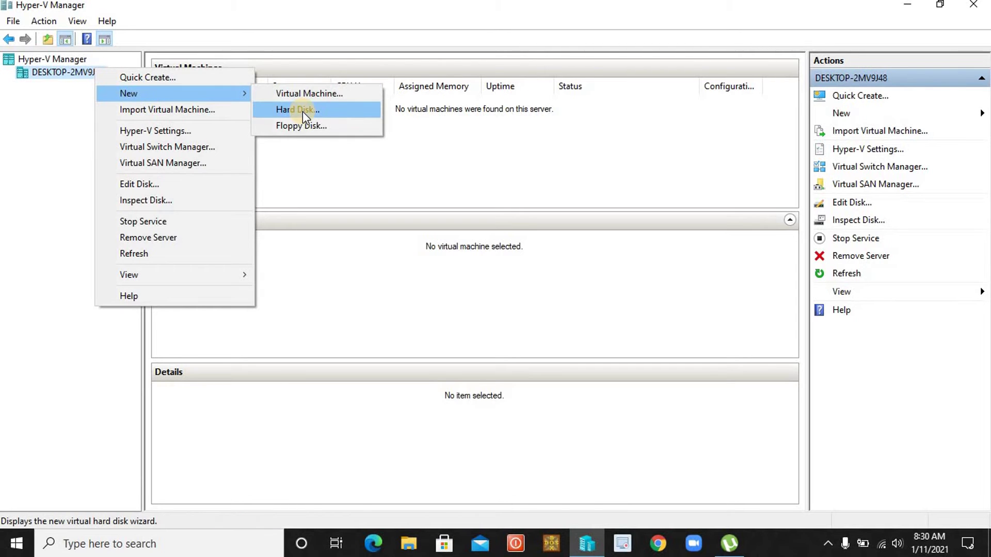
pyautogui.click(55, 124)
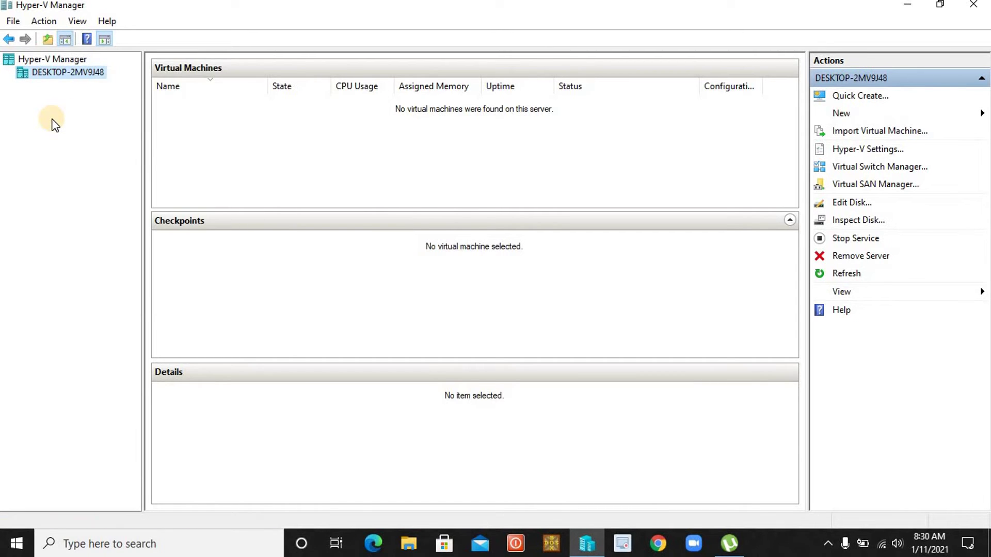
# Start a new virtual machine on the server and name it "my first vm", keeping the default storage location.
pyautogui.rightClick(73, 73)
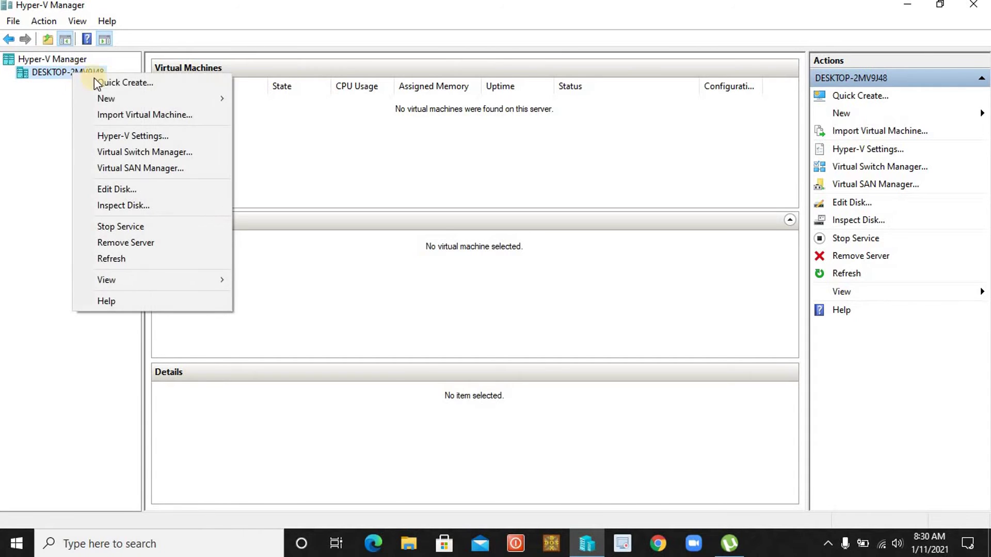
pyautogui.moveTo(123, 97)
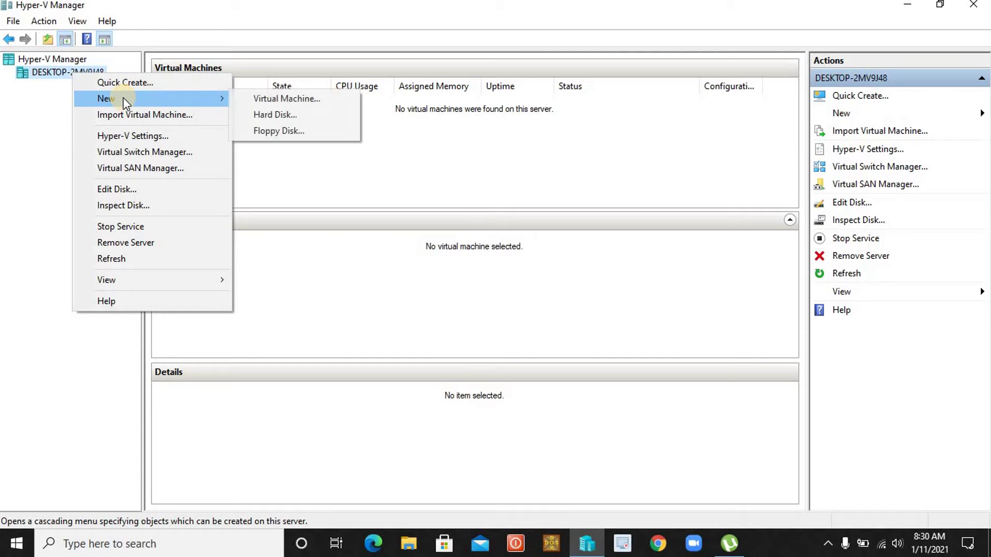
pyautogui.click(254, 98)
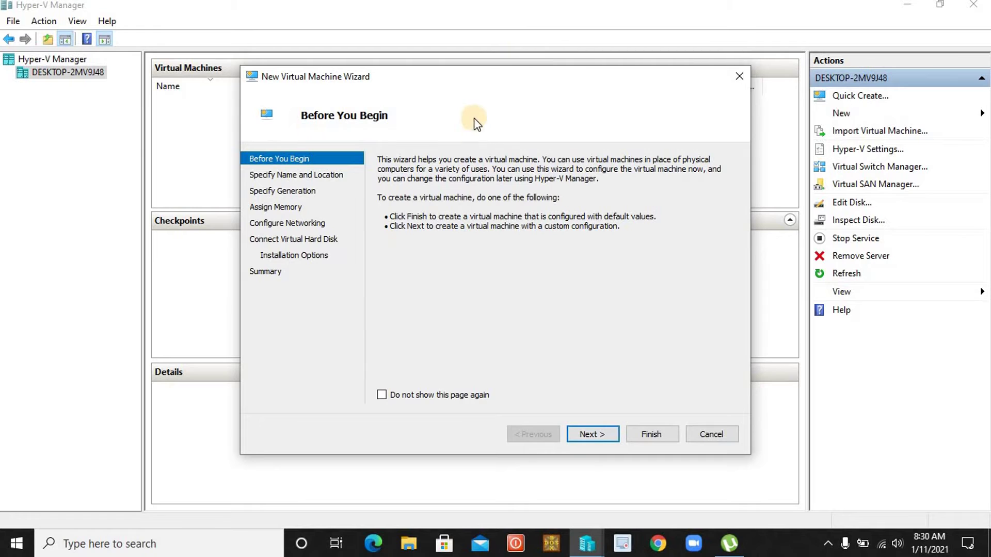
pyautogui.click(602, 437)
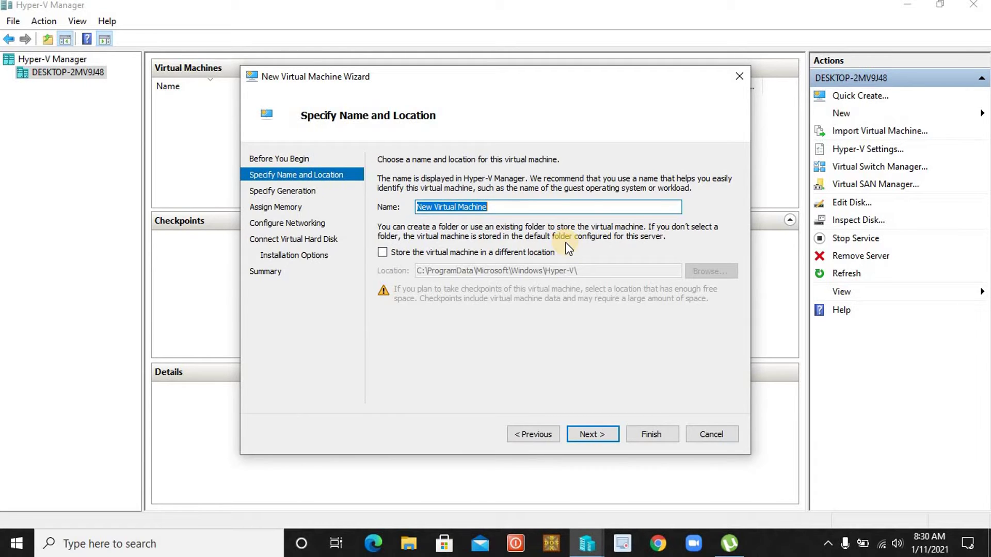
pyautogui.write('my')
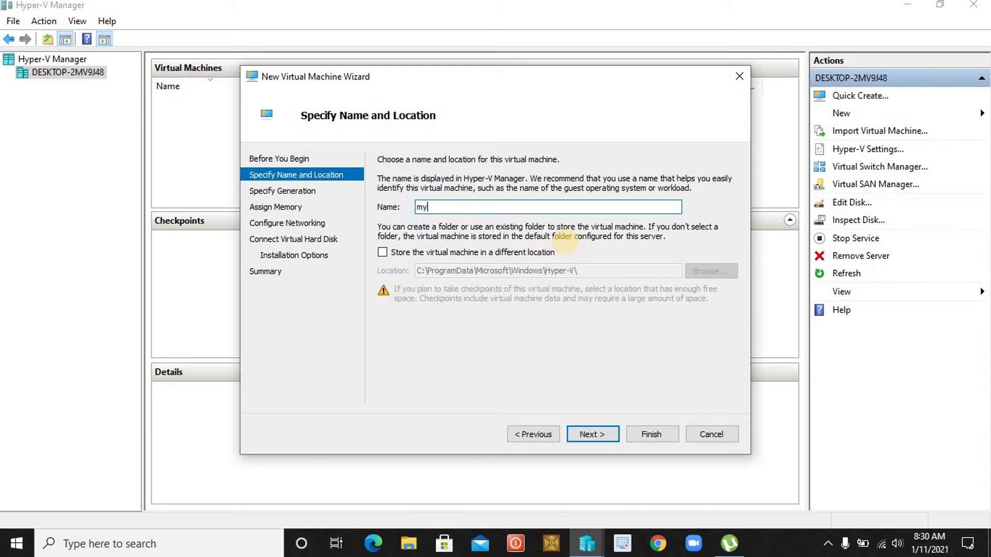
pyautogui.write(' first vm')
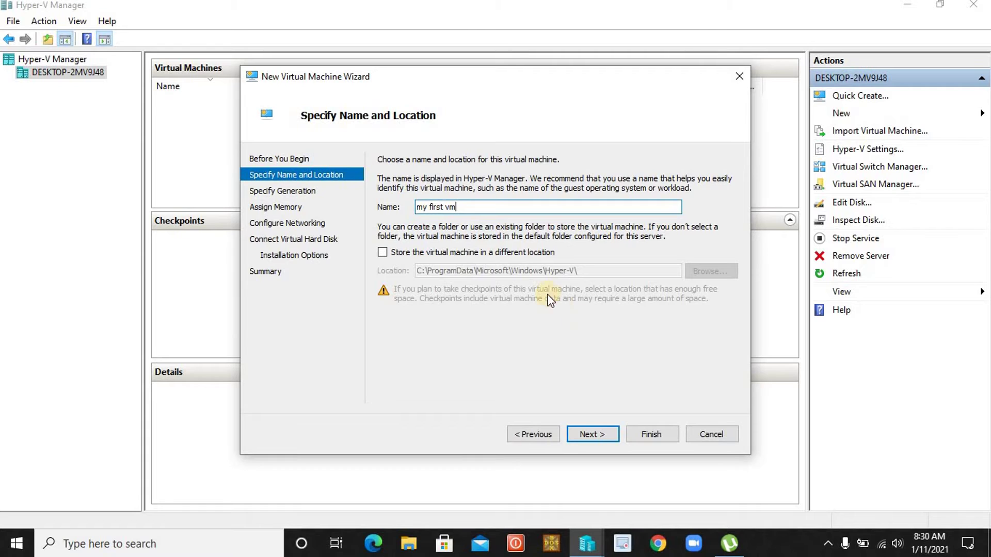
pyautogui.click(594, 433)
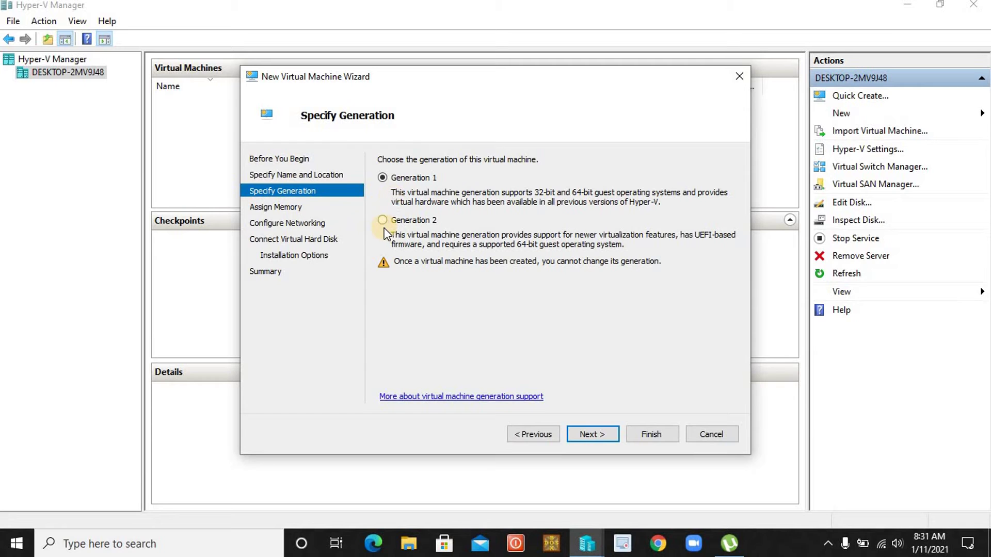
# Accept Generation 1 and 1024 MB of startup memory with Dynamic Memory for the new virtual machine.
pyautogui.click(604, 432)
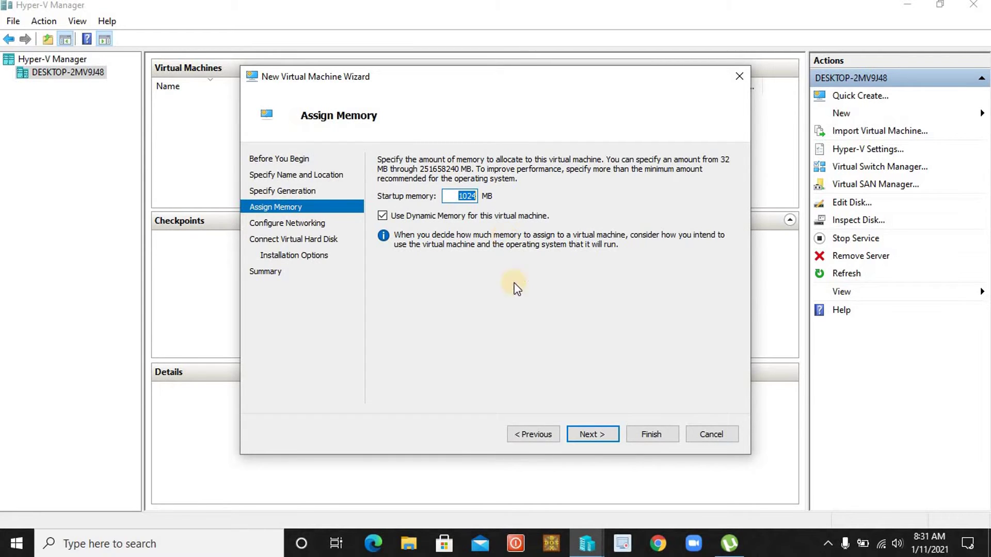
pyautogui.click(599, 437)
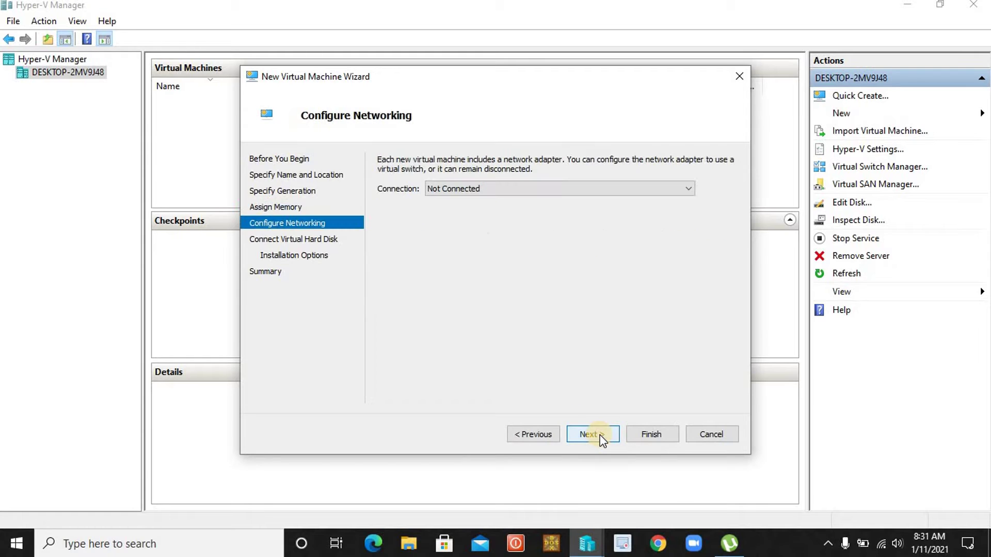
# Connect the virtual machine's network adapter to the "testing ecternal switch" virtual switch.
pyautogui.click(486, 189)
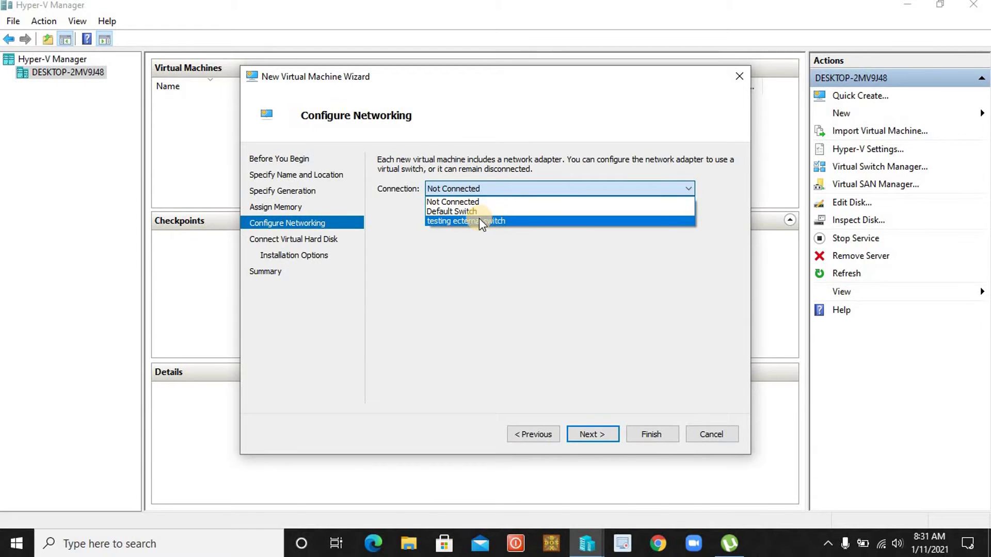
pyautogui.click(512, 122)
pyautogui.click(497, 190)
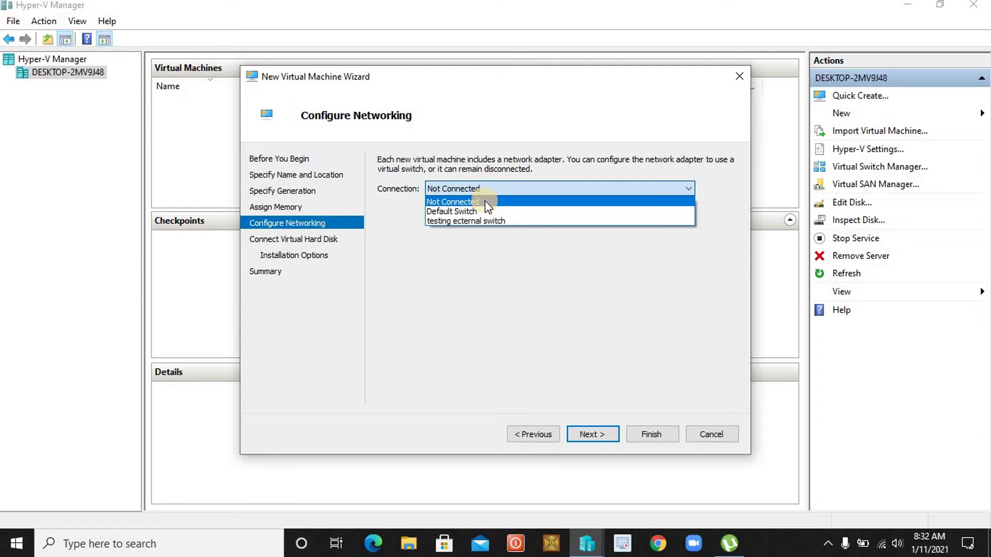
pyautogui.press('Escape')
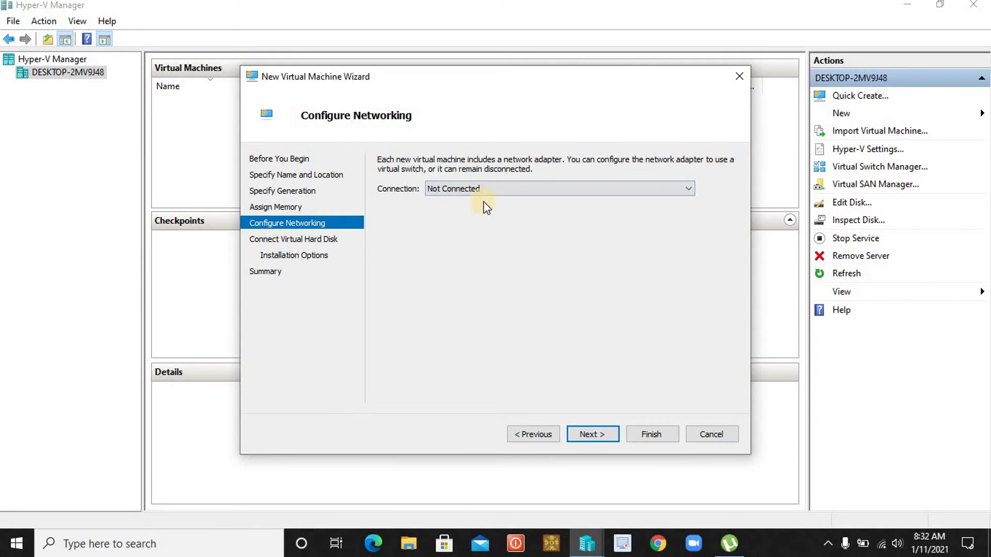
pyautogui.click(485, 195)
pyautogui.click(467, 222)
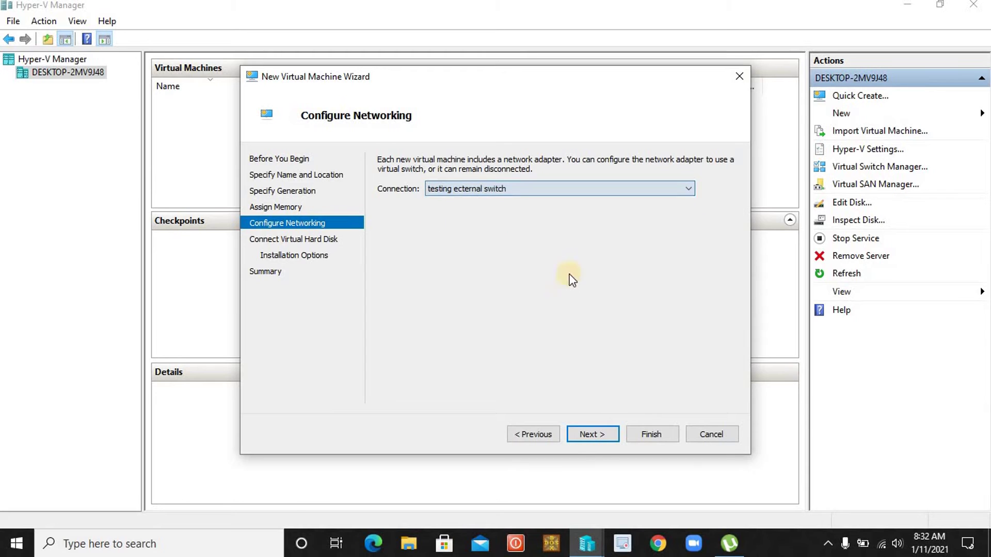
pyautogui.click(597, 438)
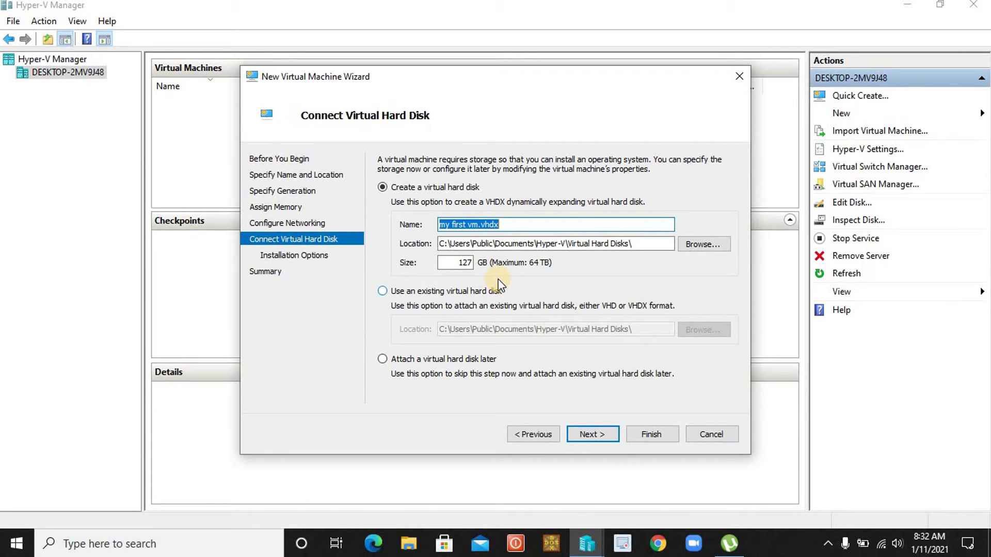
# Set the new virtual hard disk's size to 80 GB and keep its default folder after viewing the folder selection.
pyautogui.doubleClick(462, 264)
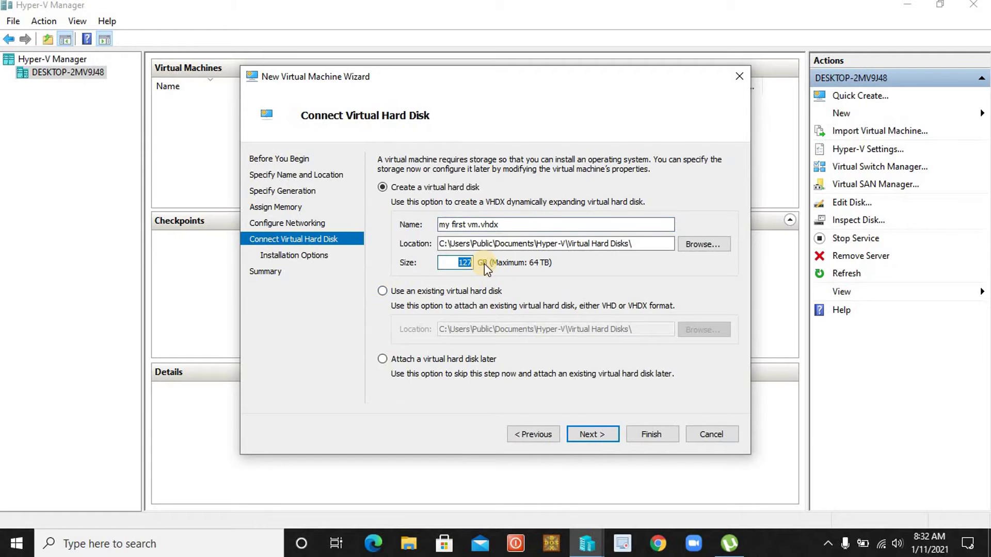
pyautogui.write('80')
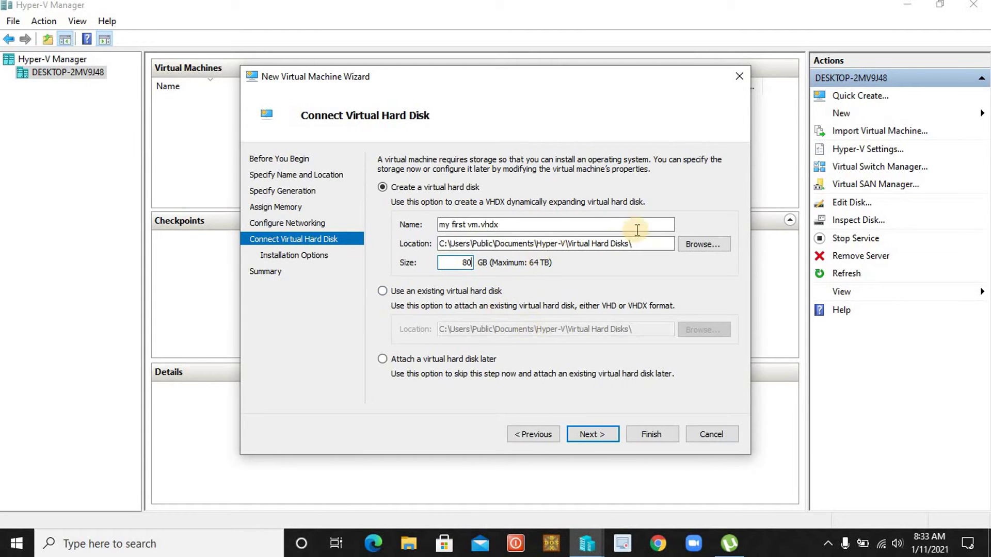
pyautogui.moveTo(634, 243); pyautogui.dragTo(423, 250)
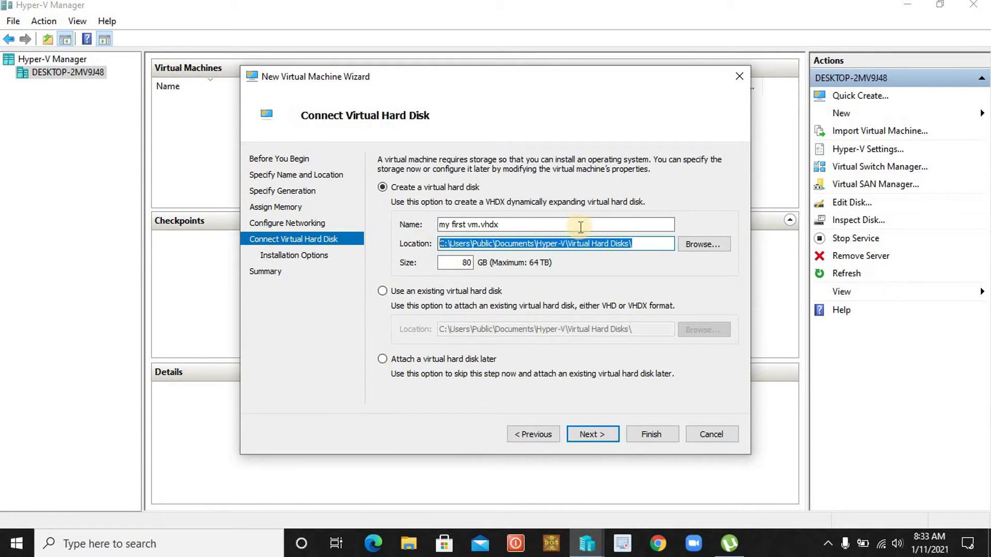
pyautogui.click(703, 244)
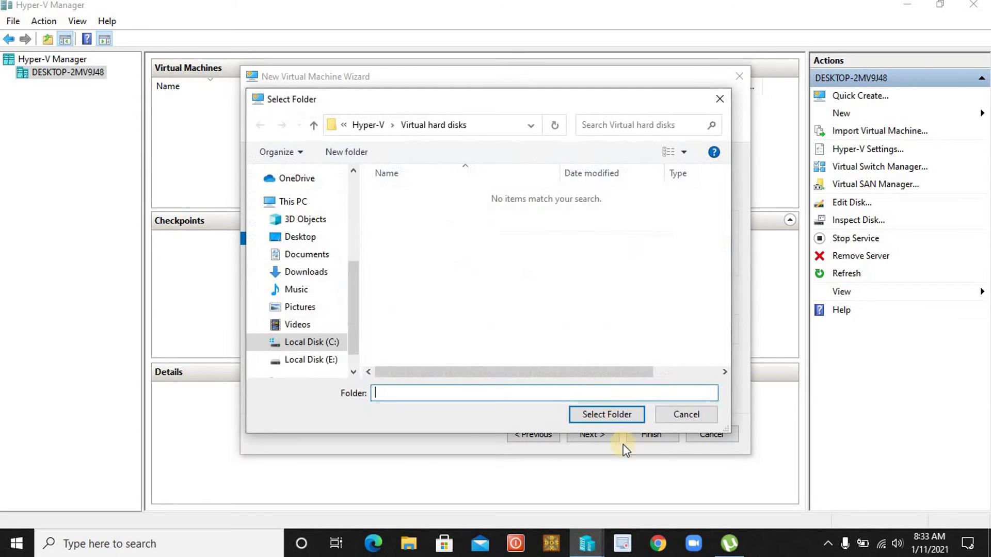
pyautogui.click(693, 411)
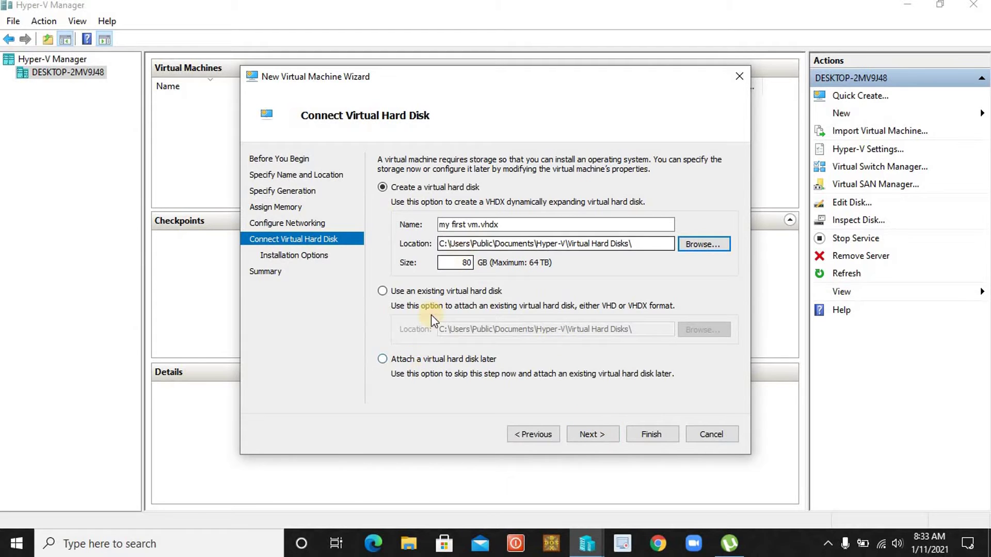
pyautogui.click(599, 434)
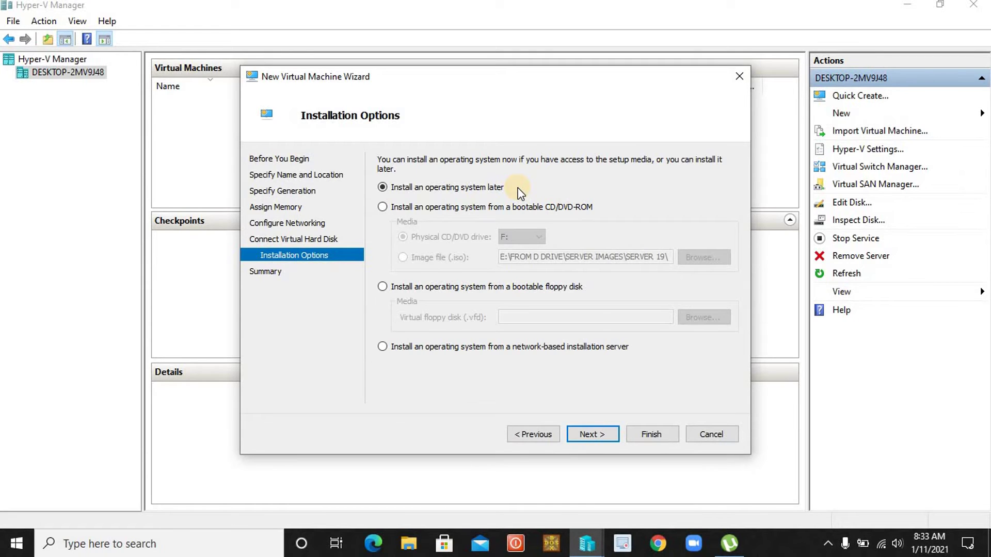
# Choose the SERVER_EVAL_x64FRE ISO from the SERVER 19 folder as the bootable installation image and finish creating the virtual machine.
pyautogui.click(382, 207)
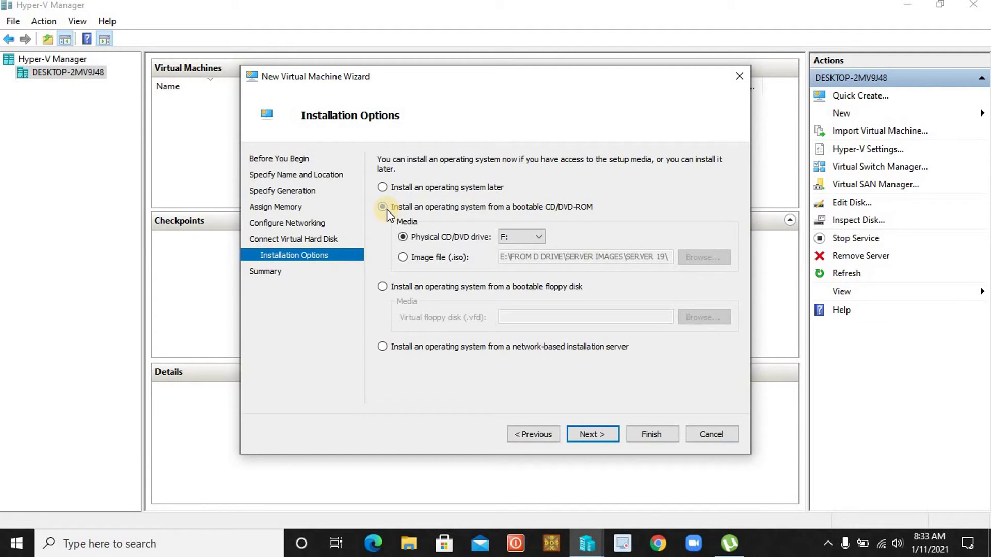
pyautogui.click(403, 258)
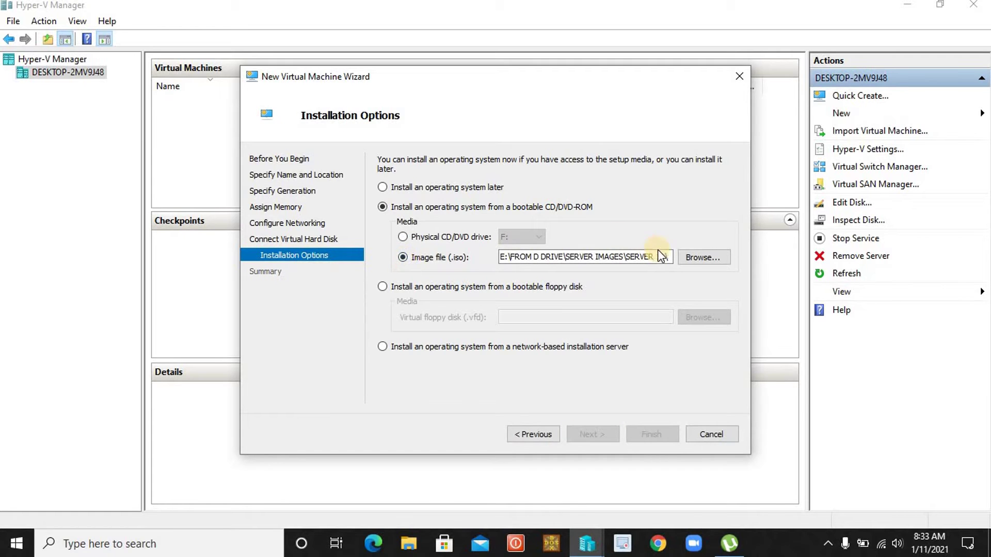
pyautogui.click(695, 258)
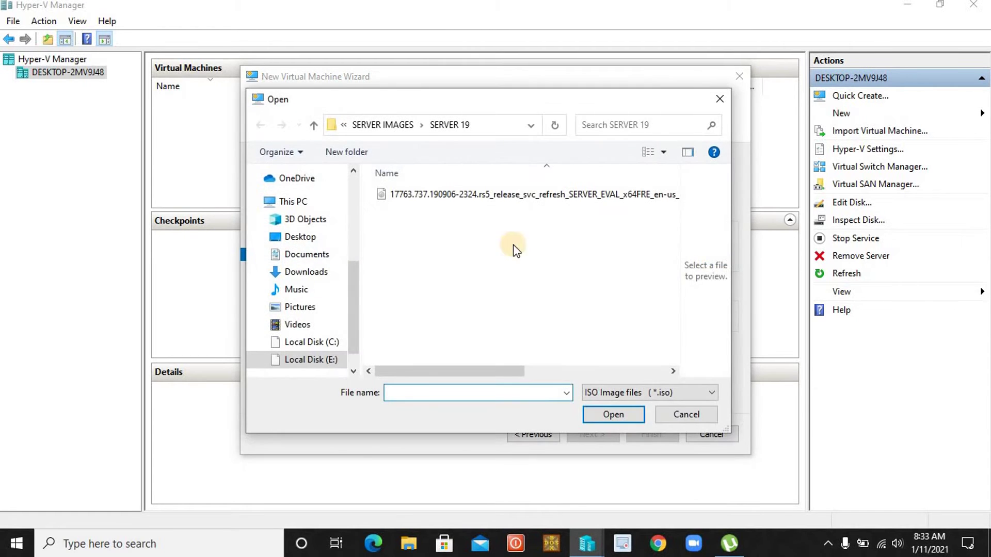
pyautogui.click(577, 199)
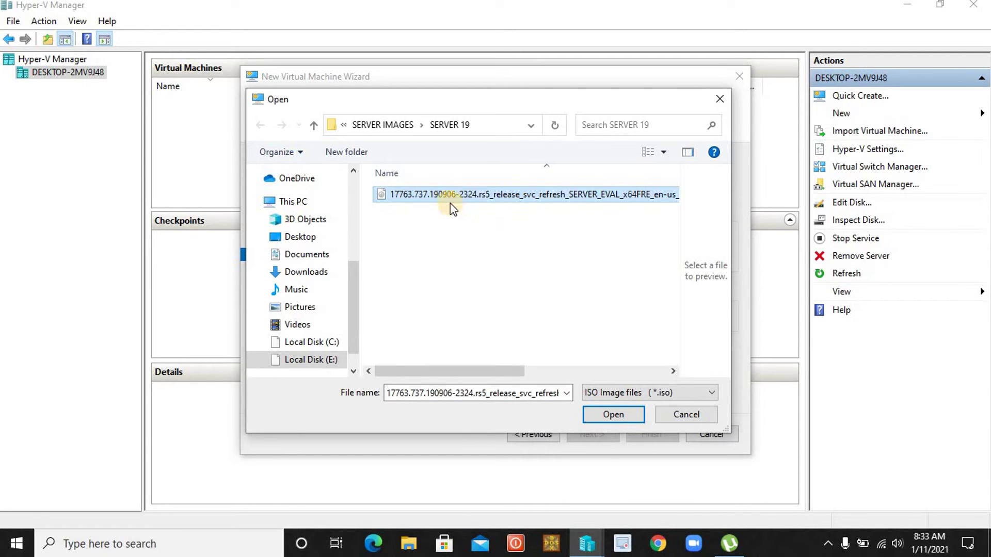
pyautogui.click(624, 411)
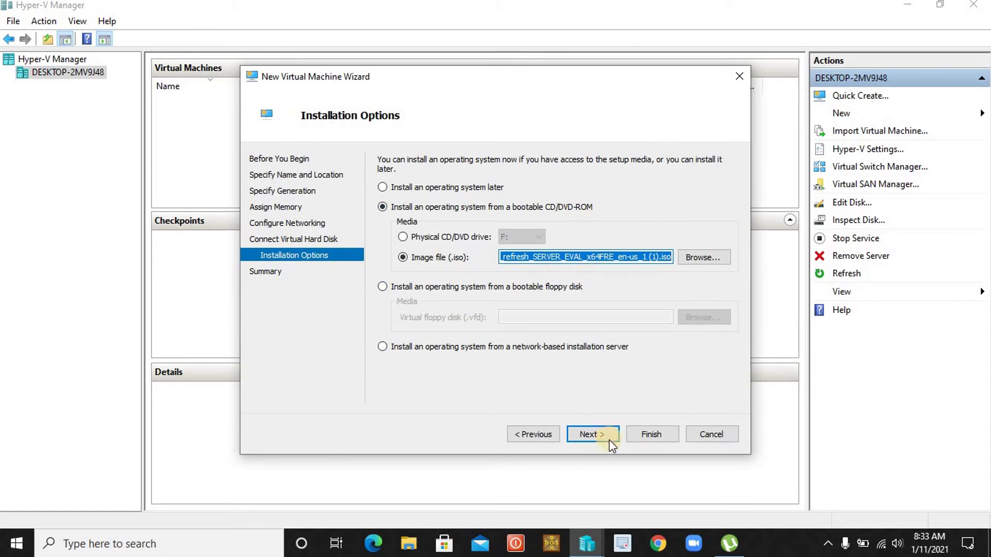
pyautogui.click(600, 438)
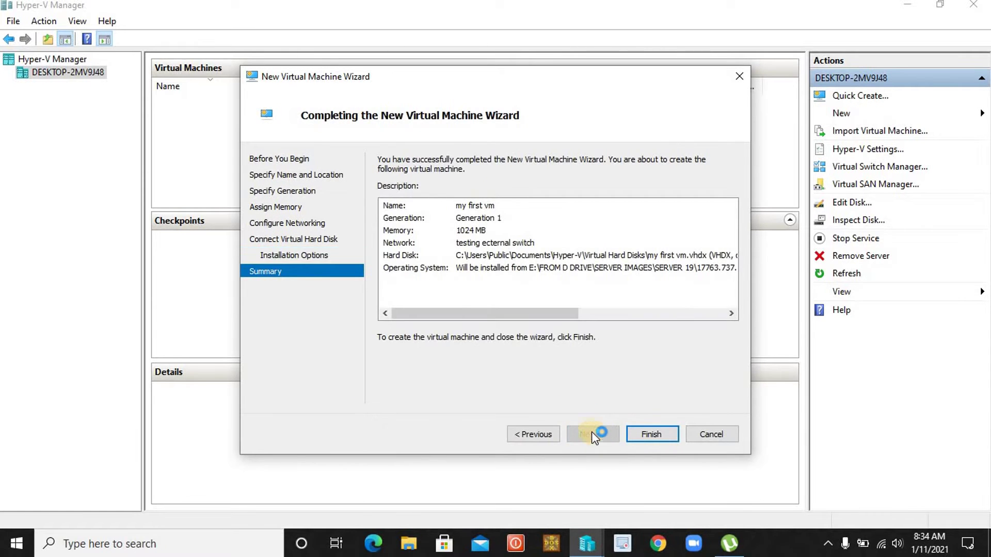
pyautogui.click(661, 434)
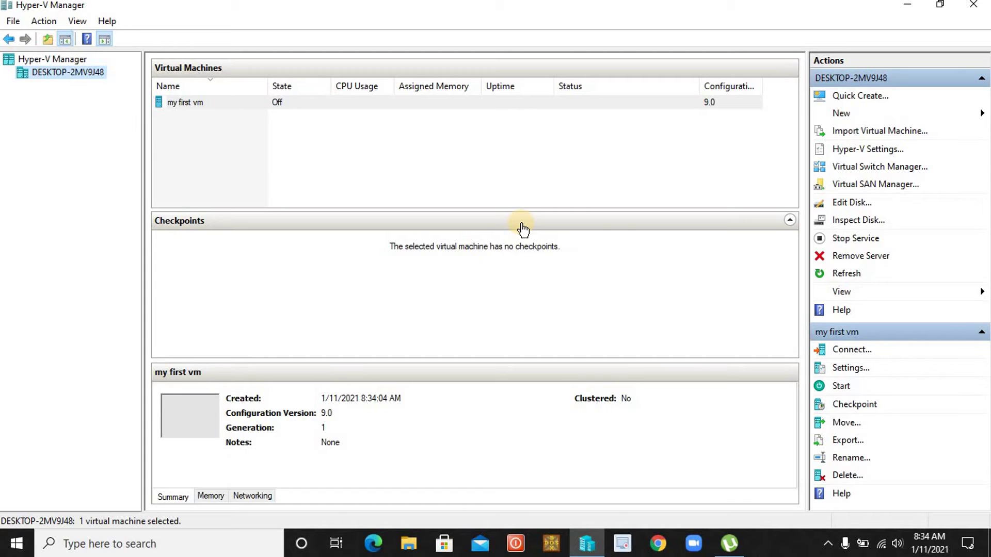
# Connect to "my first vm", start it and maximize its connection window.
pyautogui.click(183, 112)
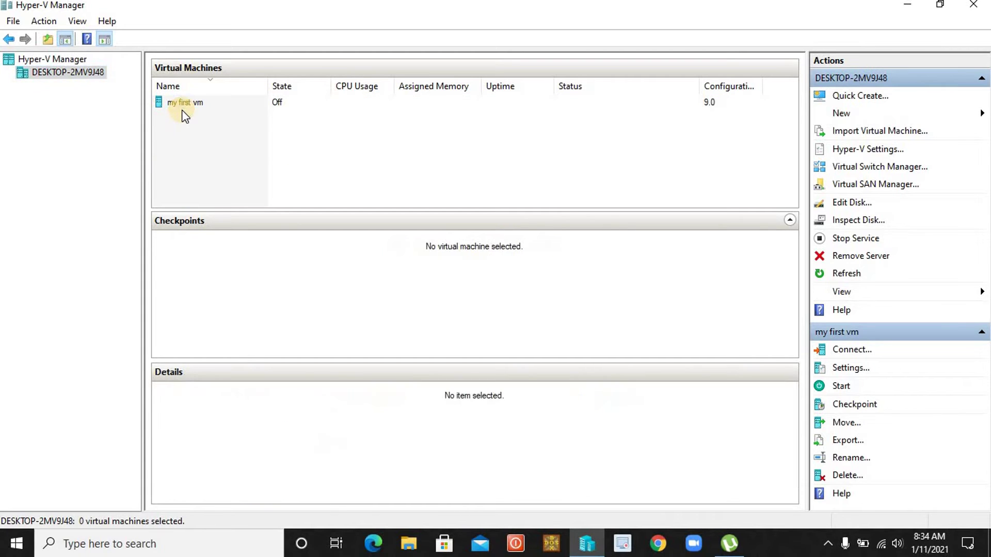
pyautogui.click(198, 104)
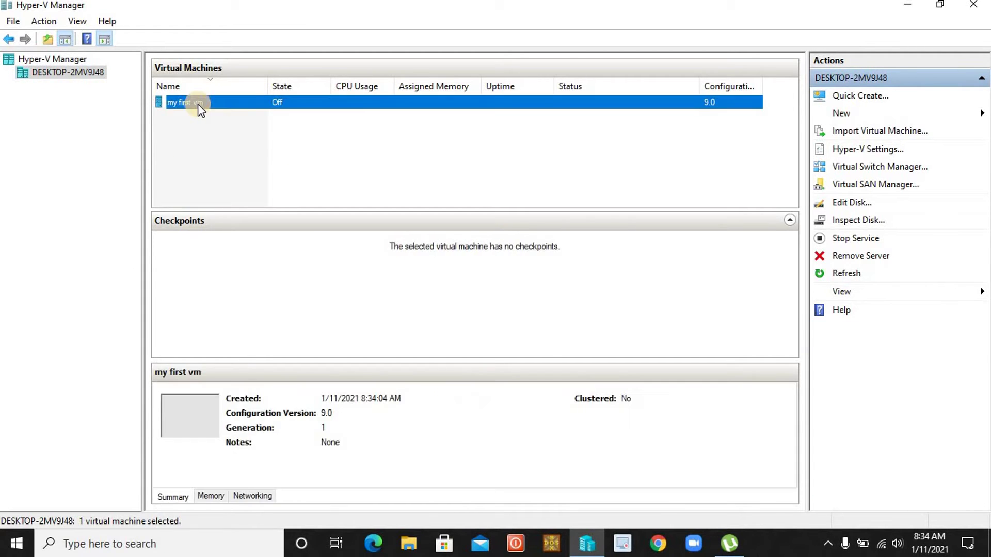
pyautogui.rightClick(225, 105)
pyautogui.click(261, 116)
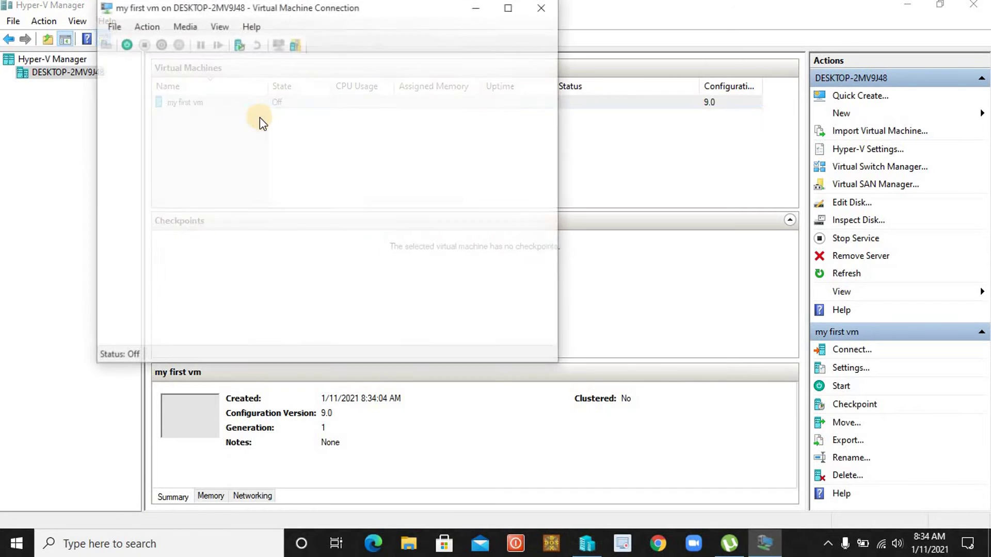
pyautogui.click(335, 220)
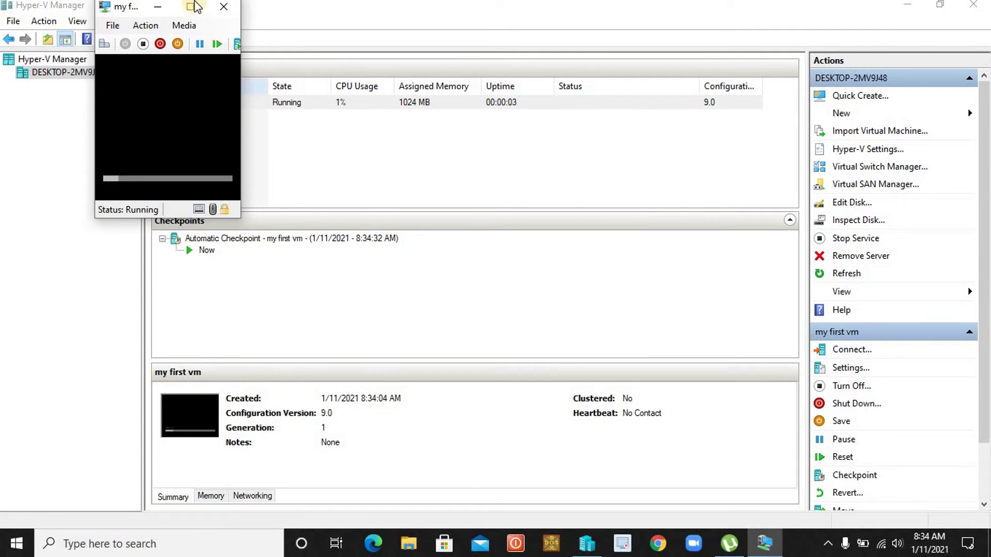
pyautogui.click(193, 7)
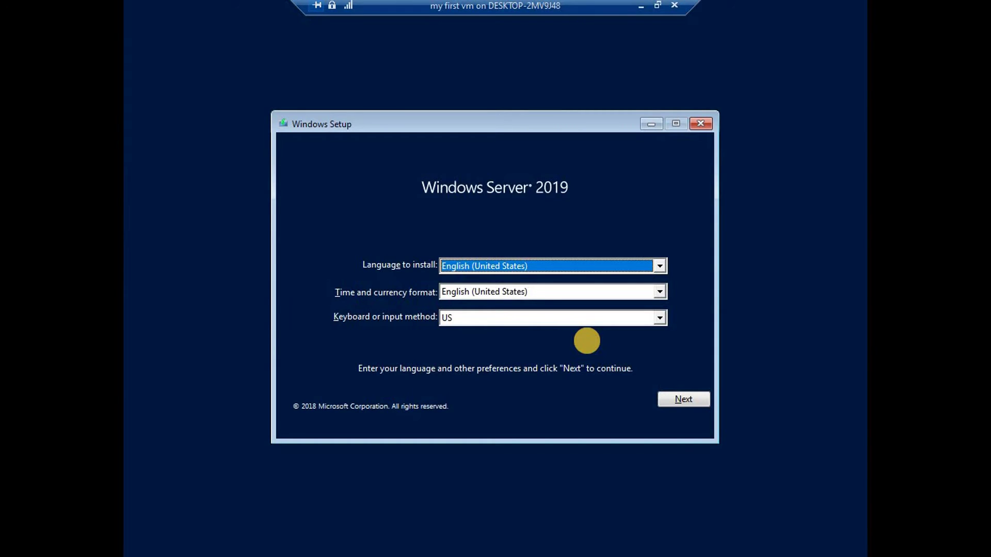
# Choose English (United States) as the time and currency format in Windows Server 2019 Setup.
pyautogui.moveTo(363, 110); pyautogui.dragTo(349, 79)
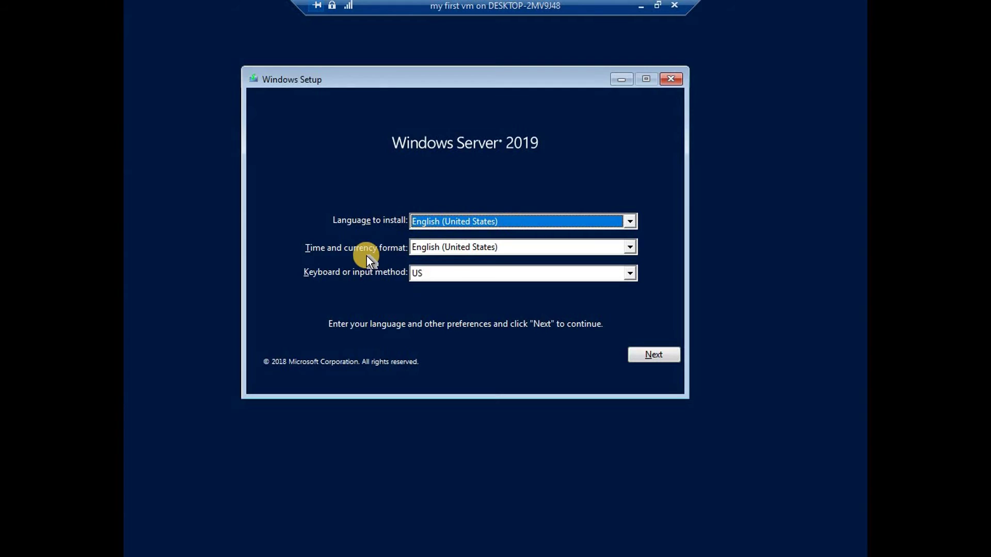
pyautogui.click(484, 246)
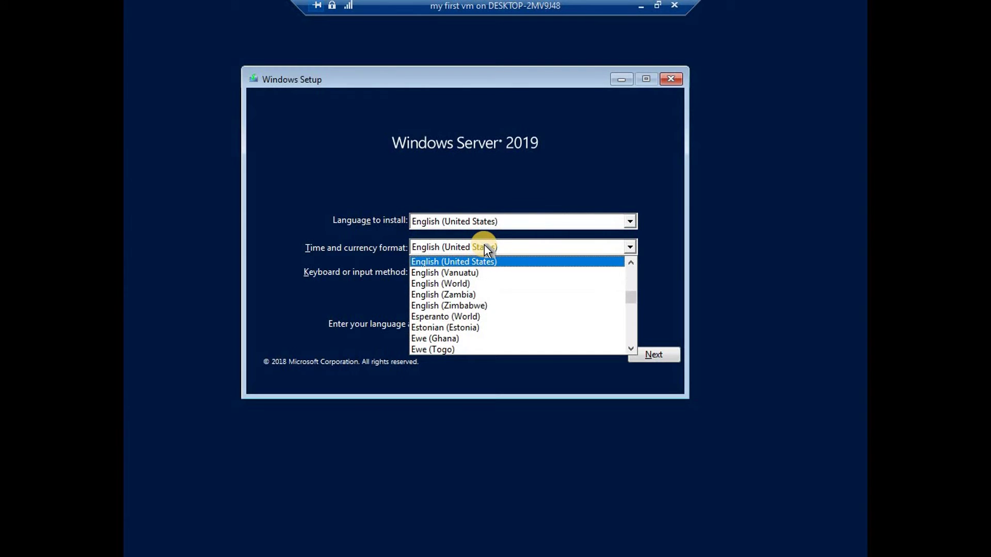
pyautogui.click(483, 262)
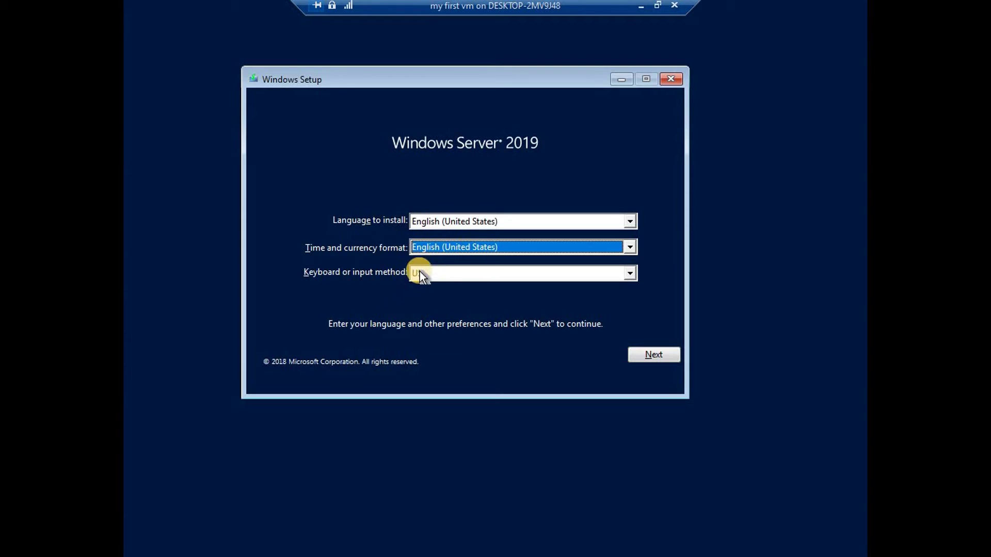
# Accept the language and keyboard settings, start the installation and select Windows Server 2019 Standard Evaluation (Desktop Experience) as the operating system.
pyautogui.click(652, 358)
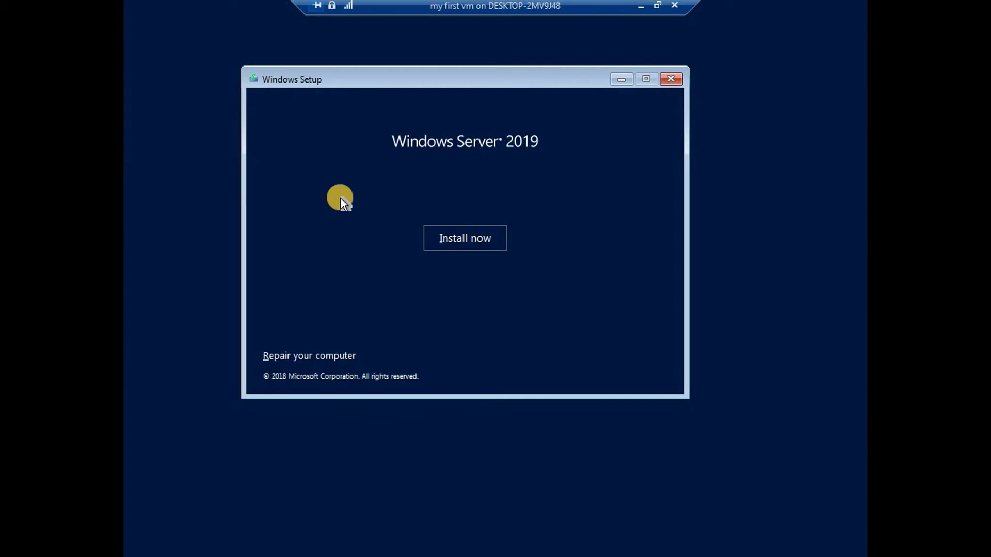
pyautogui.click(469, 237)
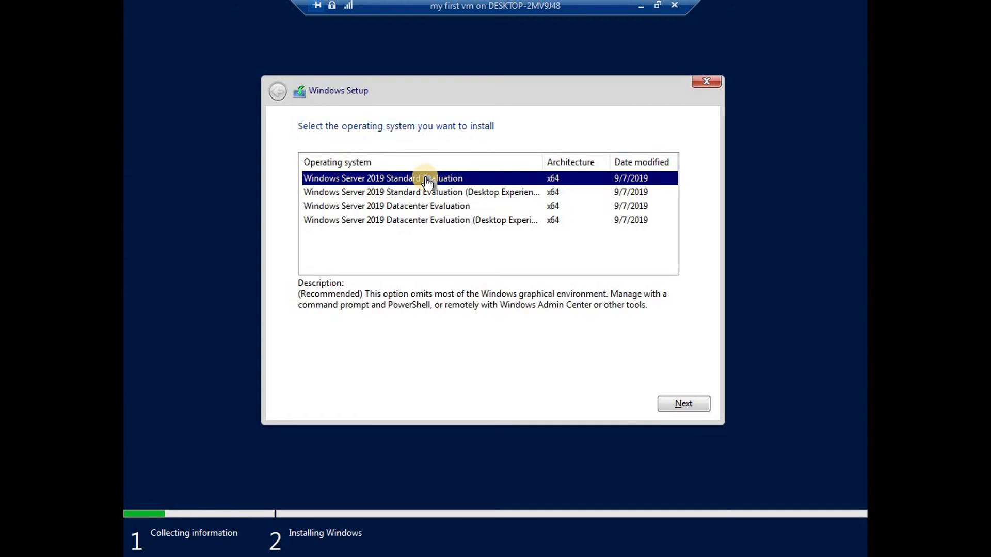
pyautogui.click(451, 197)
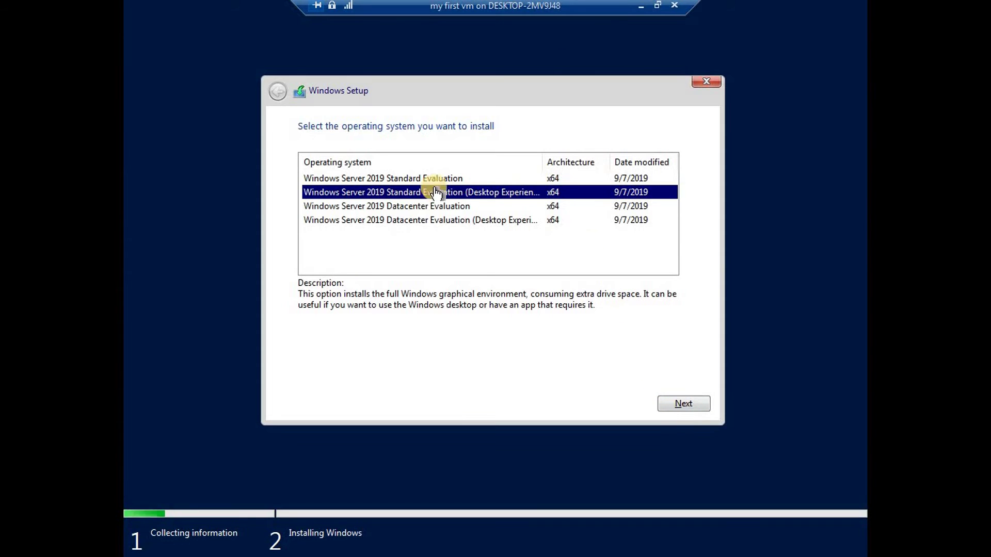
pyautogui.click(679, 406)
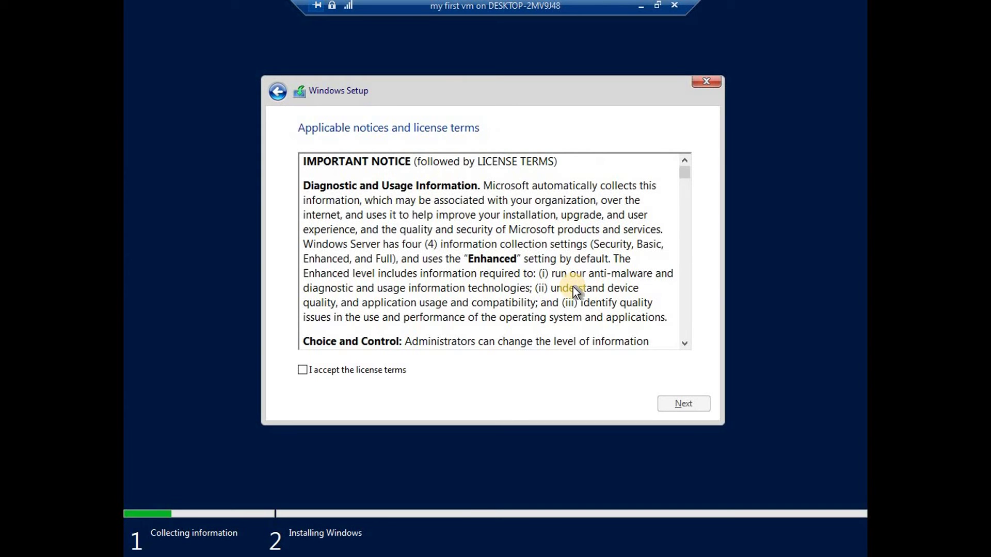
# Accept the license terms and choose the Custom: Install Windows only (advanced) installation type.
pyautogui.click(354, 373)
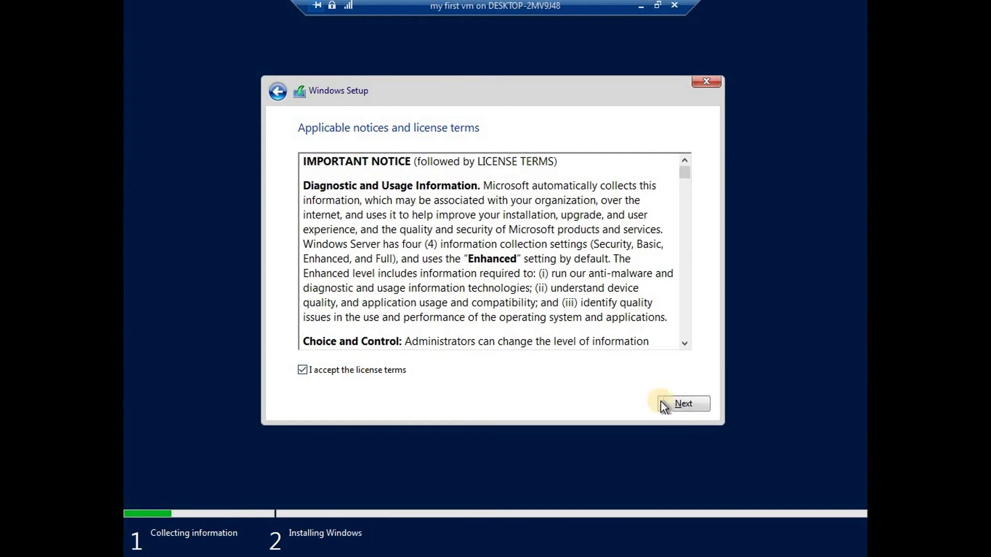
pyautogui.click(680, 406)
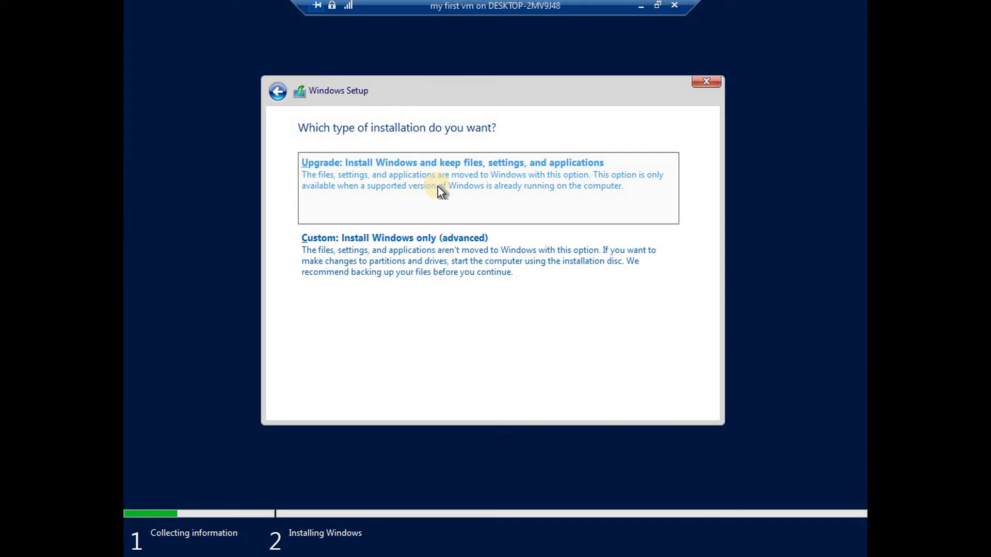
pyautogui.click(376, 248)
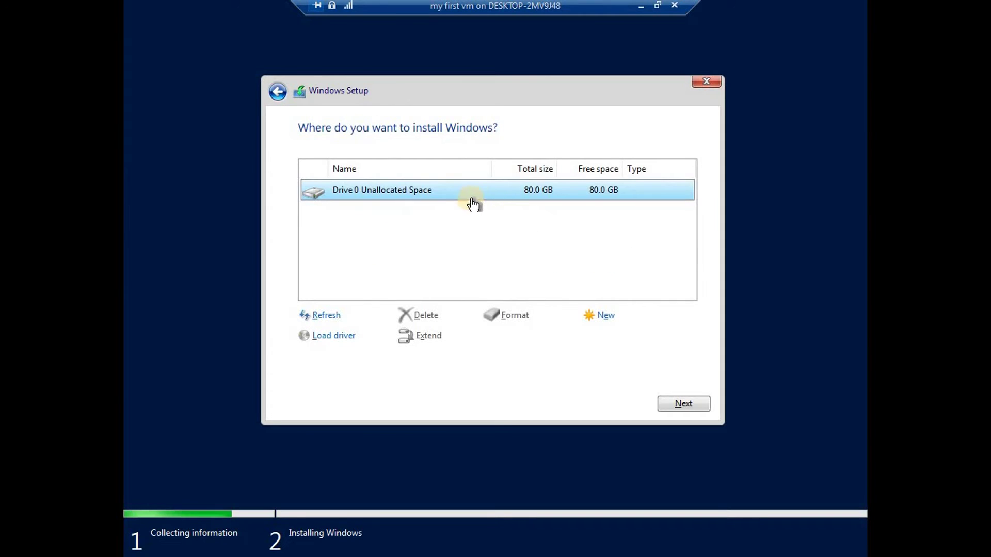
# Create a partition from Drive 0's unallocated space, allow the additional system partitions, and install Windows on Drive 0 Partition 2.
pyautogui.click(607, 321)
pyautogui.click(644, 337)
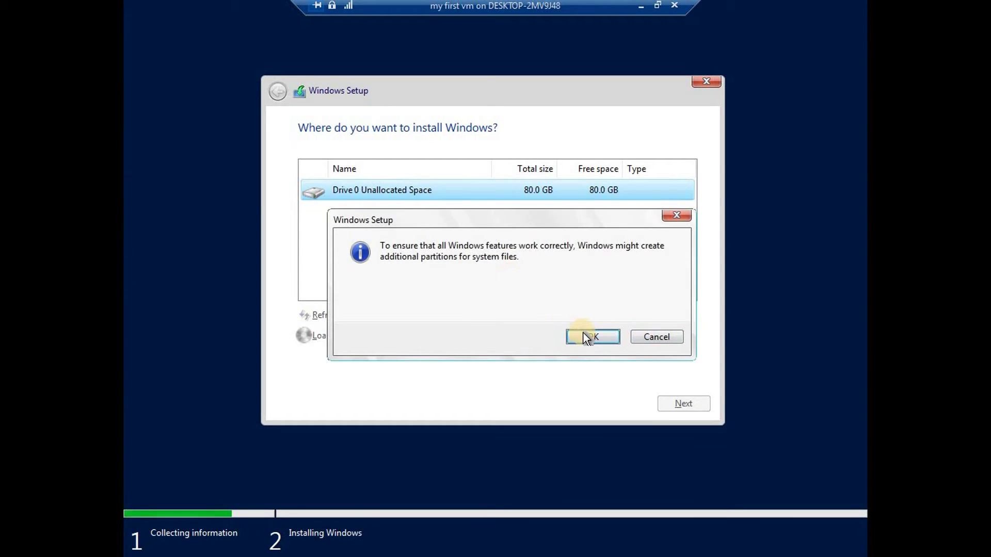
pyautogui.click(584, 337)
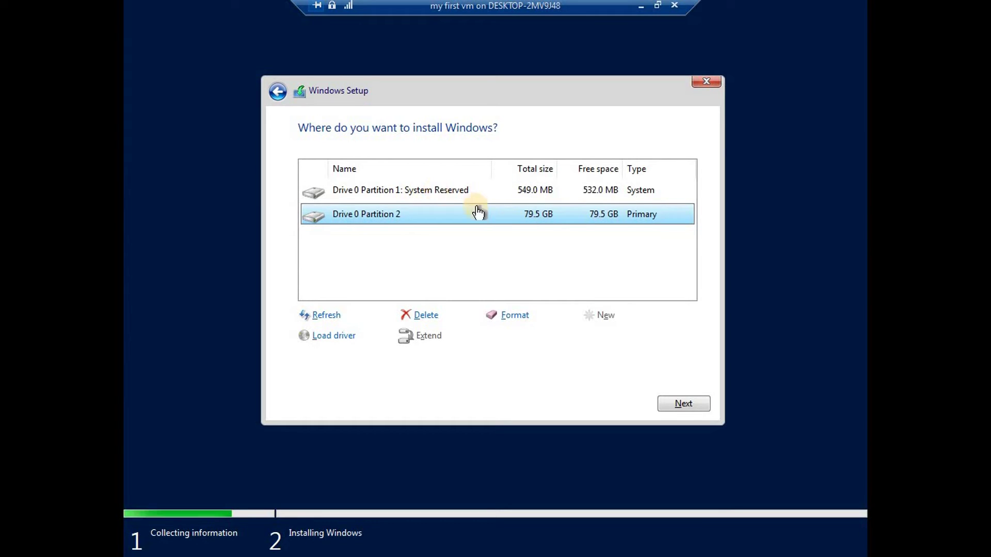
pyautogui.click(678, 404)
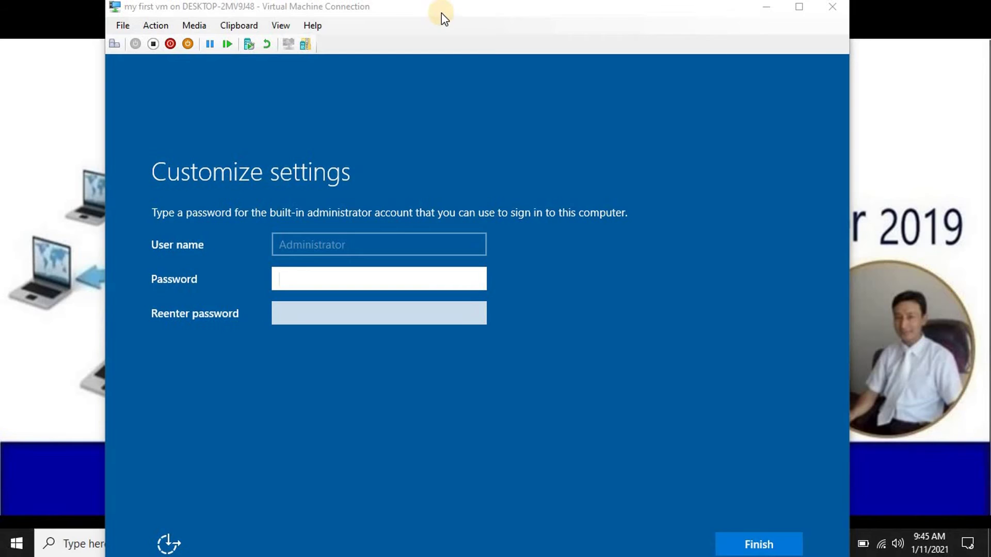
# Enter and re-enter the built-in administrator account's password with the connection window maximized, and finish customizing the settings.
pyautogui.moveTo(441, 5); pyautogui.dragTo(519, 13)
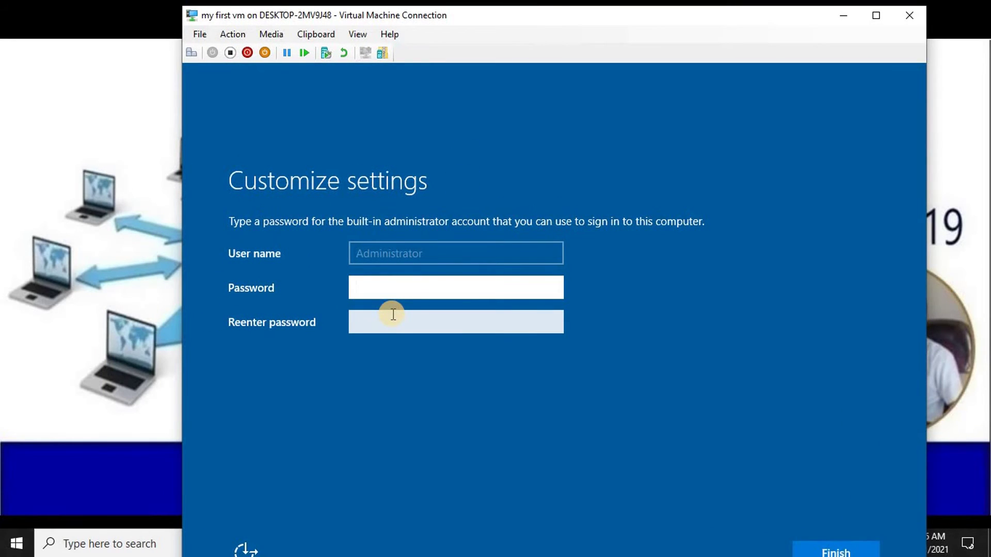
pyautogui.write('Password')
pyautogui.click(393, 314)
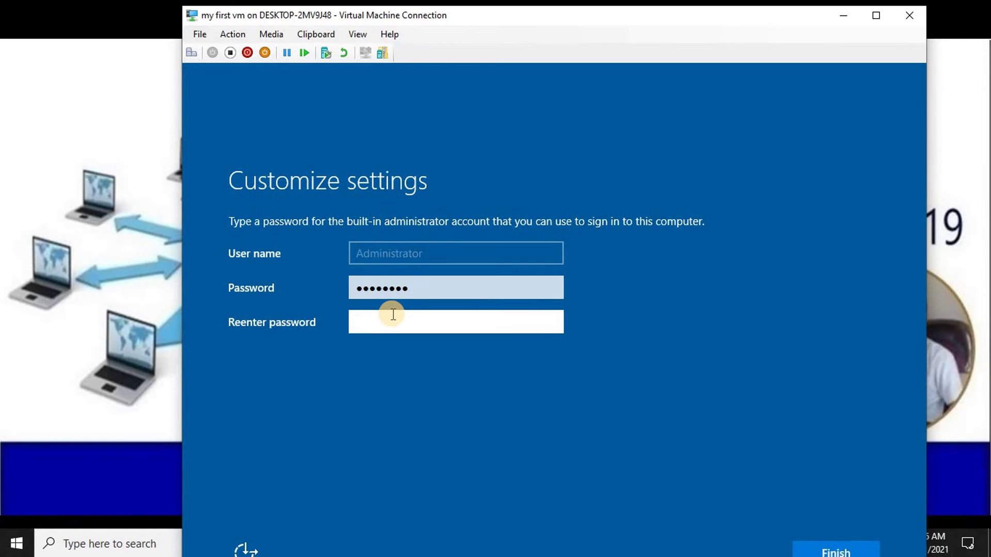
pyautogui.write('Password')
pyautogui.click(878, 22)
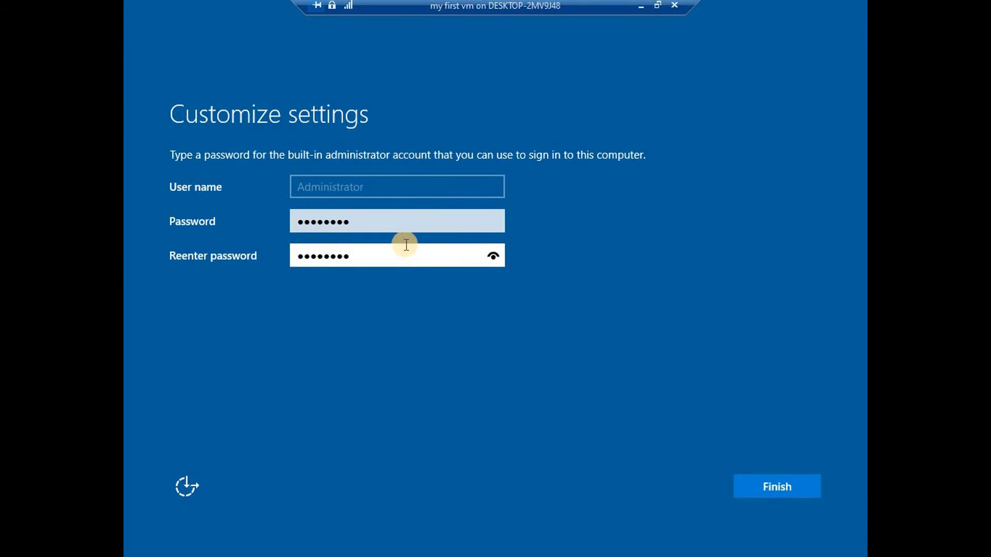
pyautogui.click(366, 221)
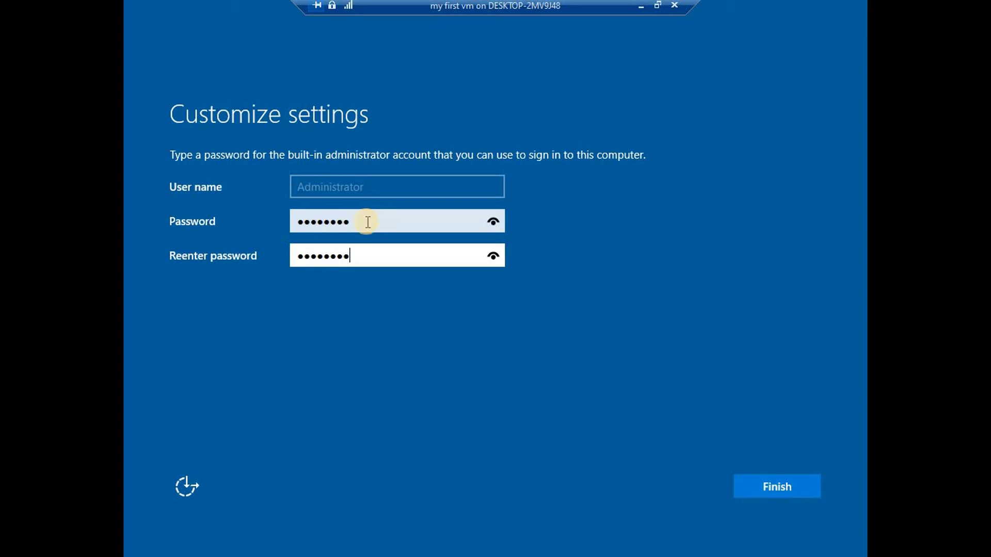
pyautogui.click(782, 494)
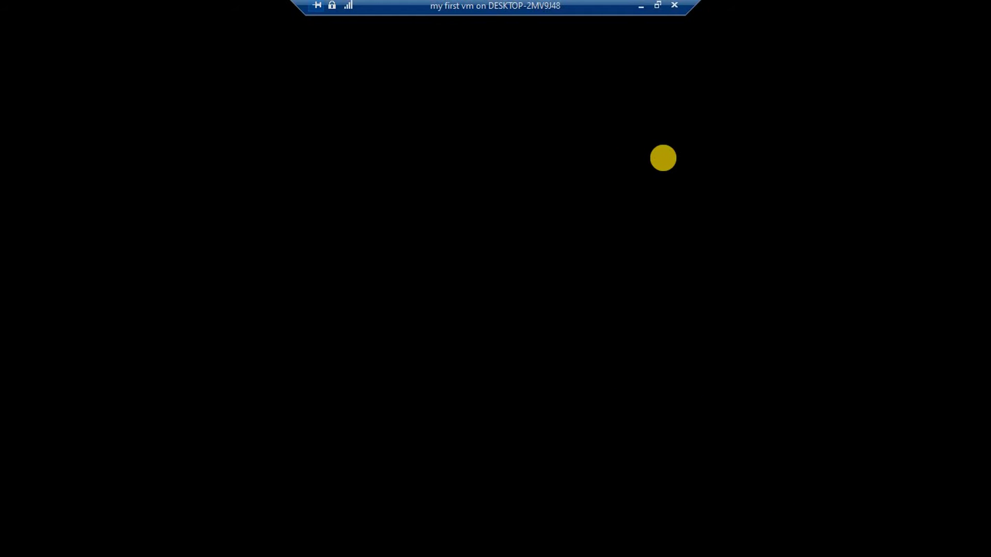
# Restore the virtual machine connection window, reconnect at a 1366 by 768 pixel display size and reposition the window.
pyautogui.click(658, 6)
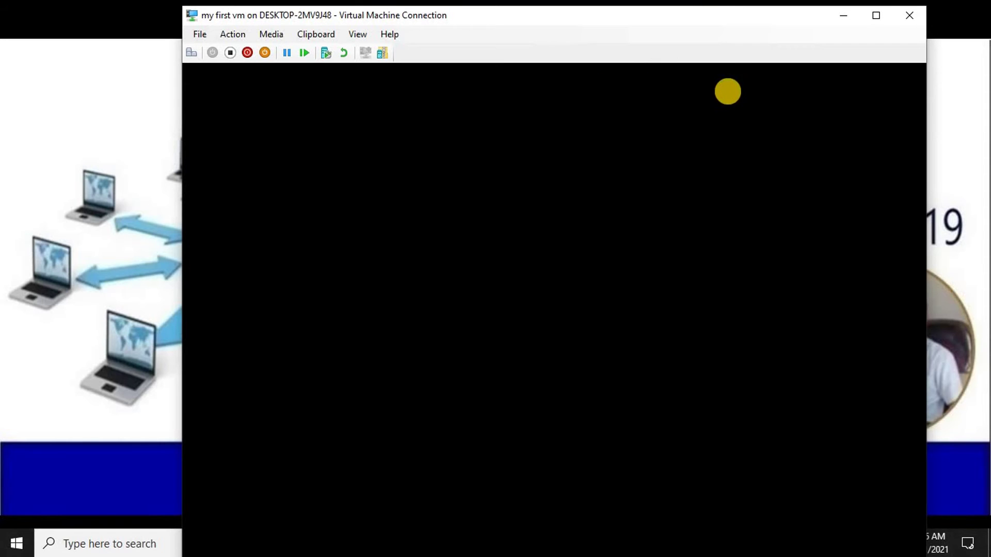
pyautogui.moveTo(629, 24); pyautogui.dragTo(613, 24)
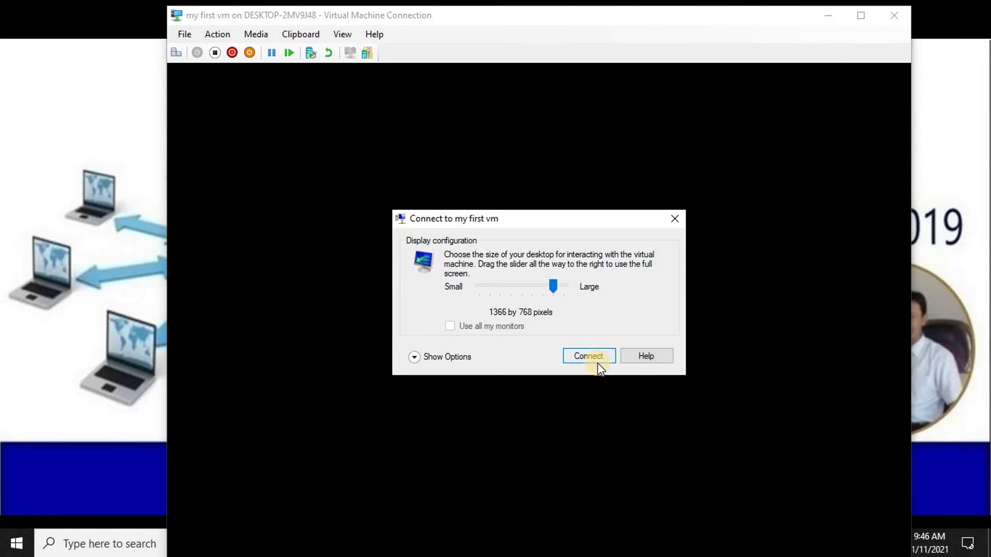
pyautogui.click(595, 357)
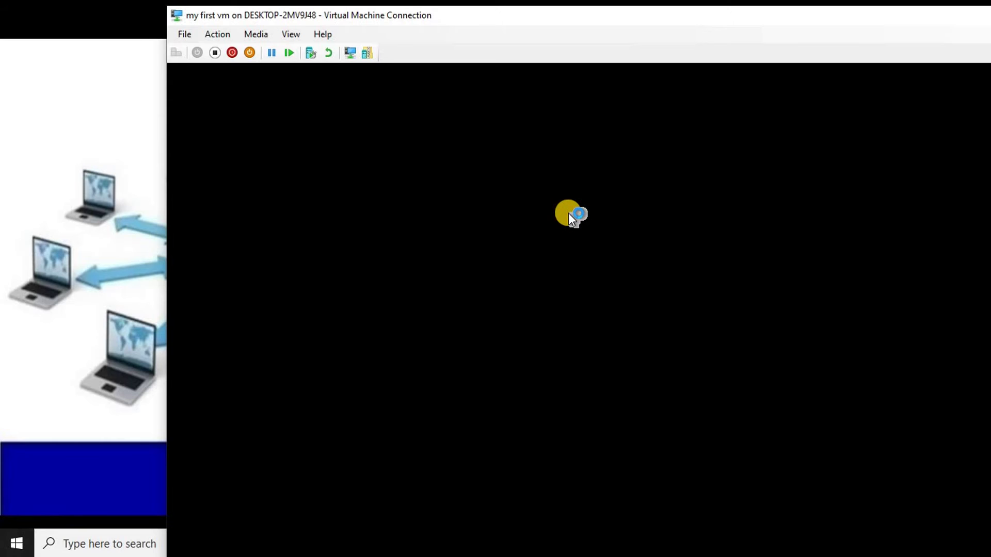
pyautogui.moveTo(535, 20); pyautogui.dragTo(403, 29)
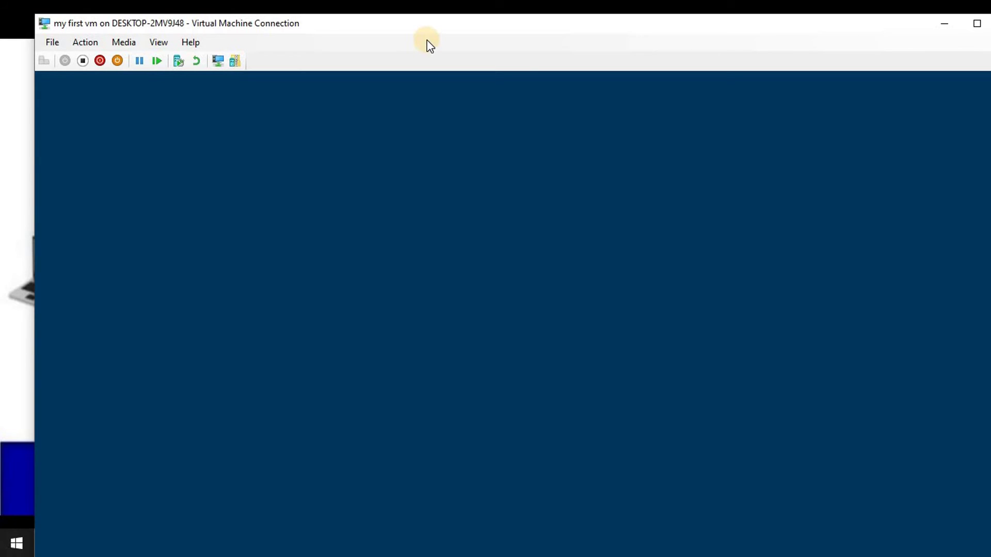
# Sign in to Windows Server with the administrator account's password and switch the virtual machine to full screen.
pyautogui.write('********')
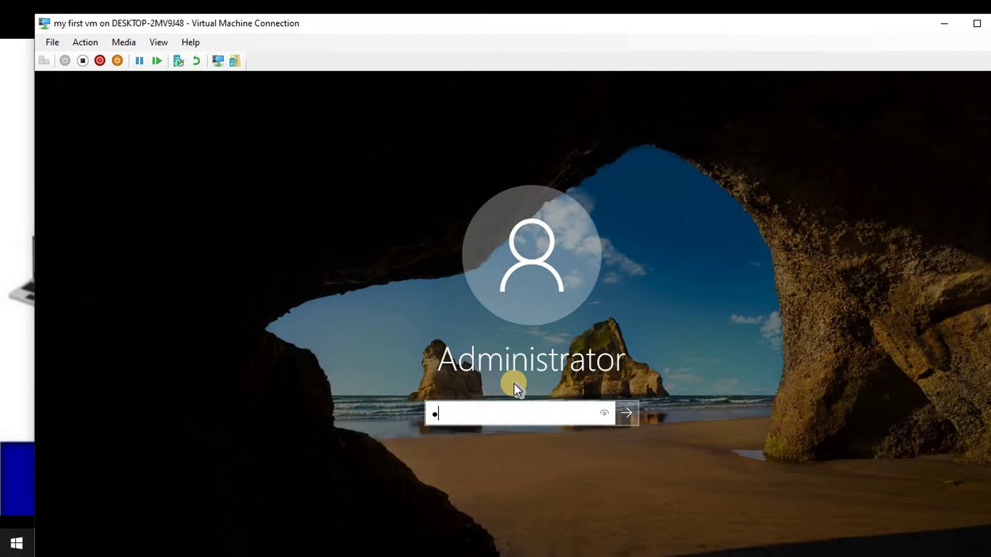
pyautogui.press('Return')
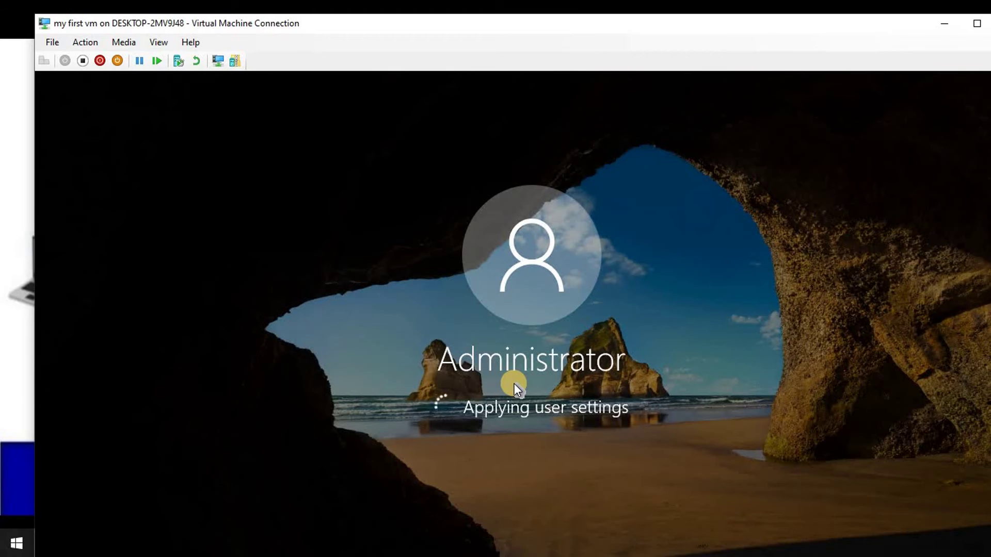
pyautogui.press('ctrl+alt+Break')
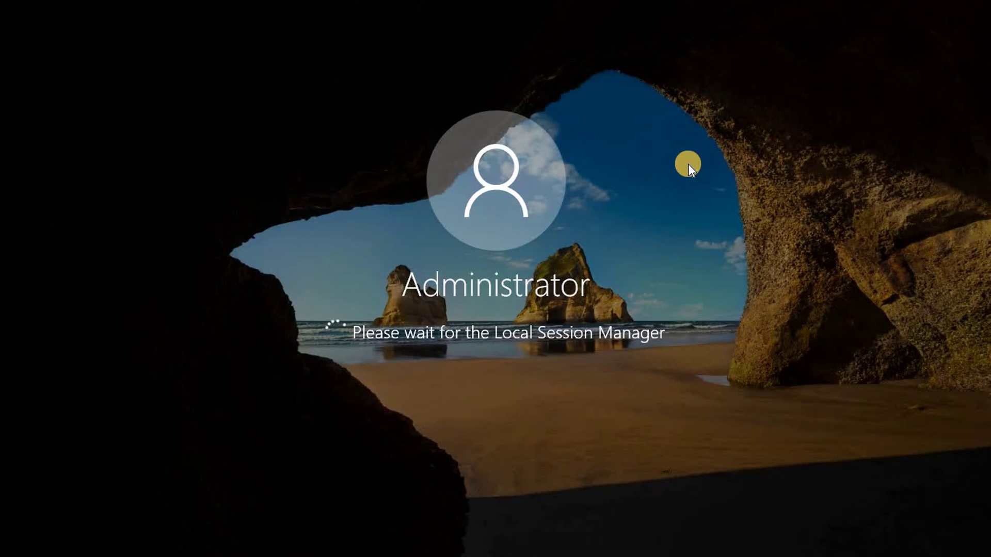
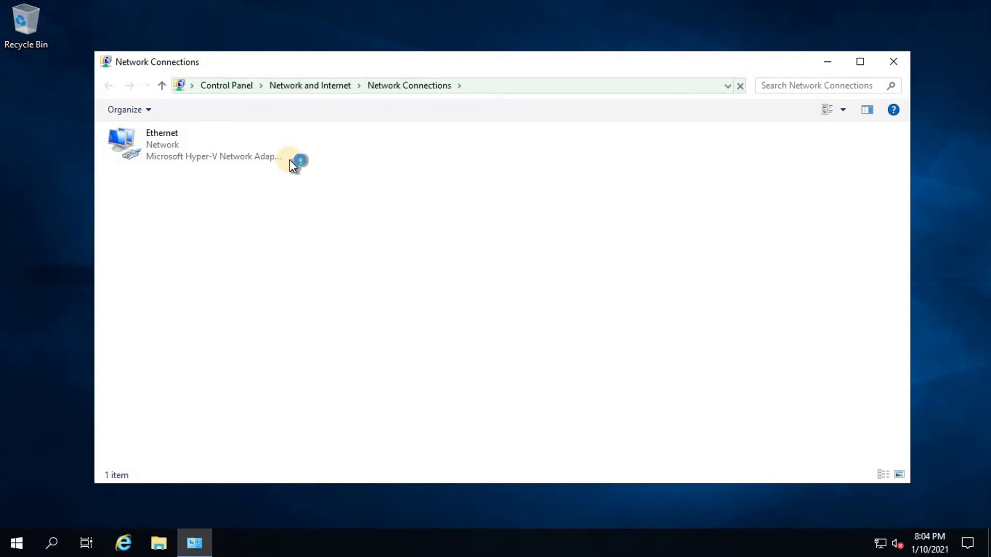
# Open a Command Prompt and allow the PC to be discoverable by other devices on the network.
pyautogui.press('super+r')
pyautogui.write('cmd')
pyautogui.press('Return')
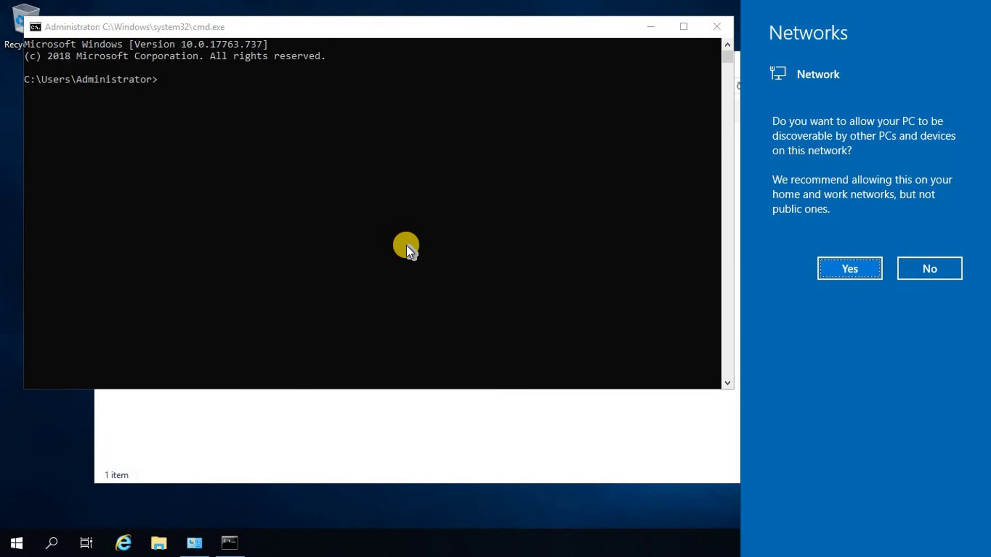
pyautogui.click(878, 269)
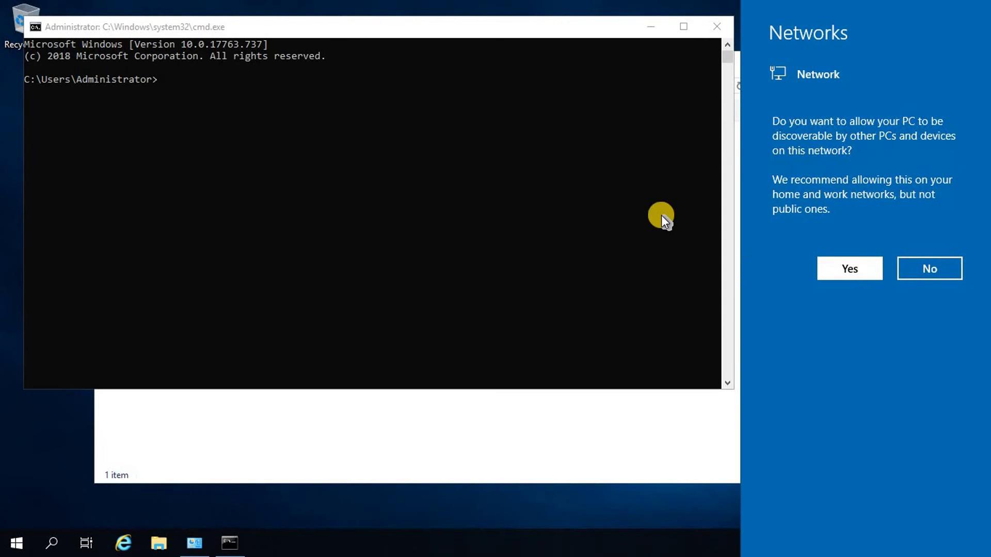
pyautogui.click(843, 271)
# Check the server's IP configuration with ipconfig and test internet connectivity with ping google.com.
pyautogui.click(167, 79)
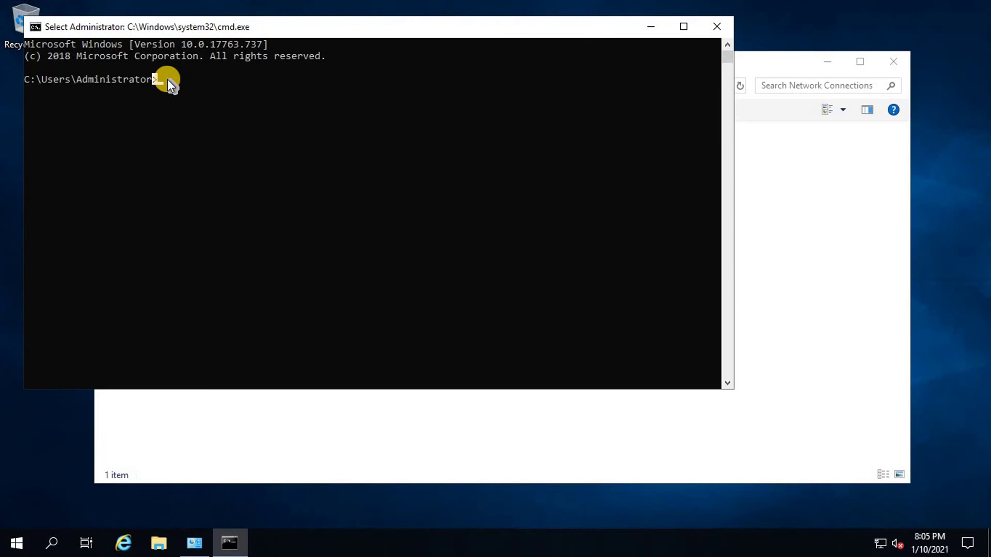
pyautogui.write('ipconfig')
pyautogui.press('Return')
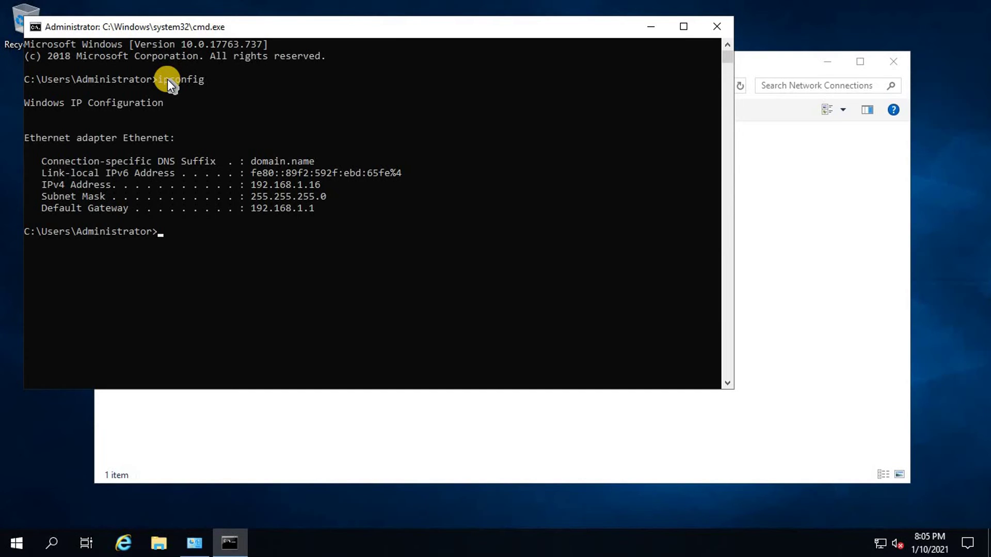
pyautogui.write('ping google.com')
pyautogui.press('Return')
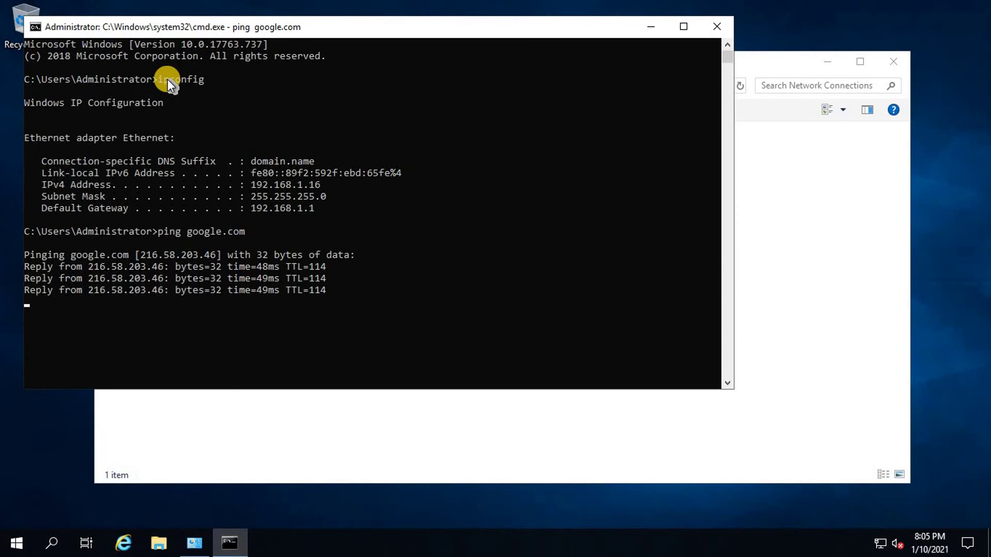
# Try running ncpa.cp in the Command Prompt, clear the recalled command and close the session with exit.
pyautogui.write('ncpa.cp')
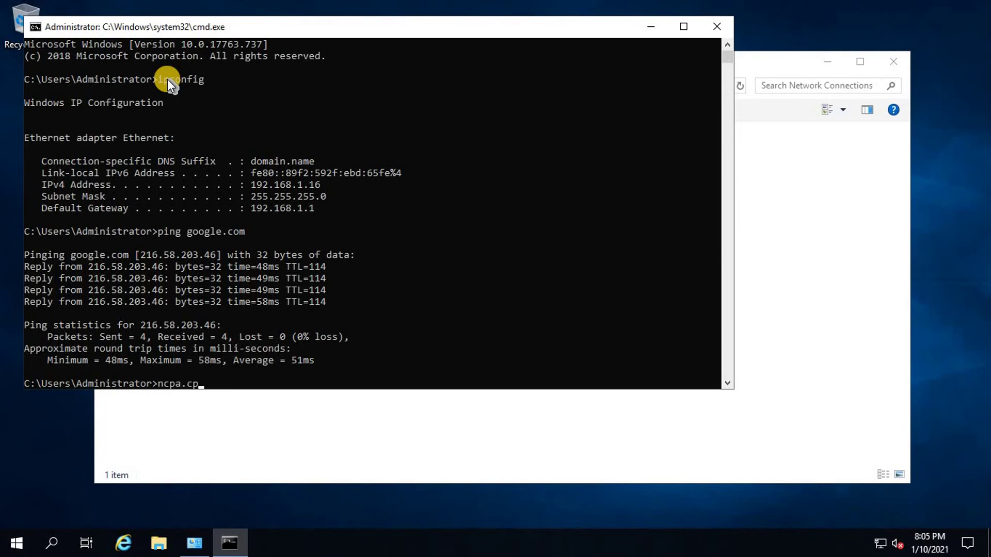
pyautogui.press('Return')
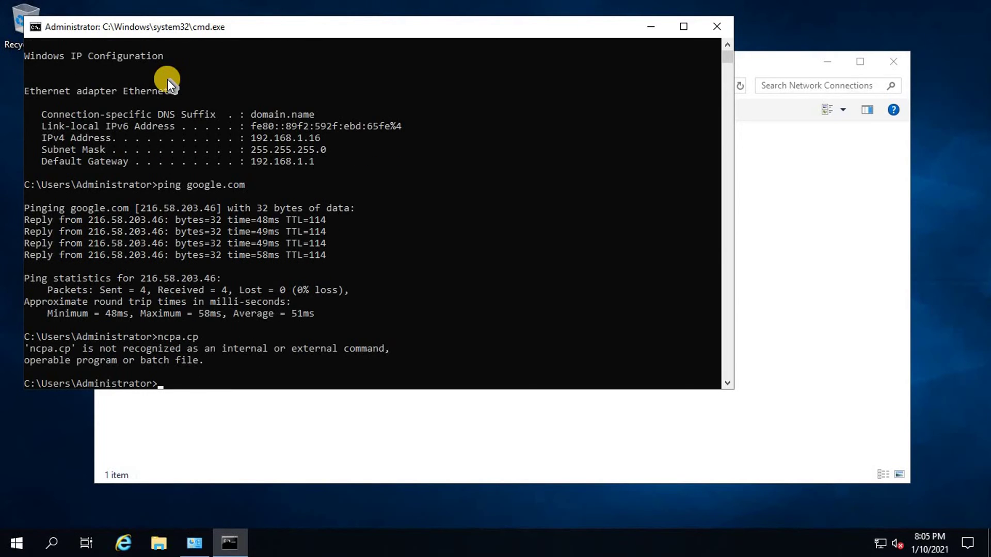
pyautogui.press('Up')
pyautogui.press('Up')
pyautogui.press('Up')
pyautogui.press('BackSpace')
pyautogui.press('BackSpace')
pyautogui.press('BackSpace')
pyautogui.press('BackSpace')
pyautogui.press('BackSpace')
pyautogui.press('BackSpace')
pyautogui.press('BackSpace')
pyautogui.press('BackSpace')
pyautogui.write('exit')
pyautogui.press('Return')
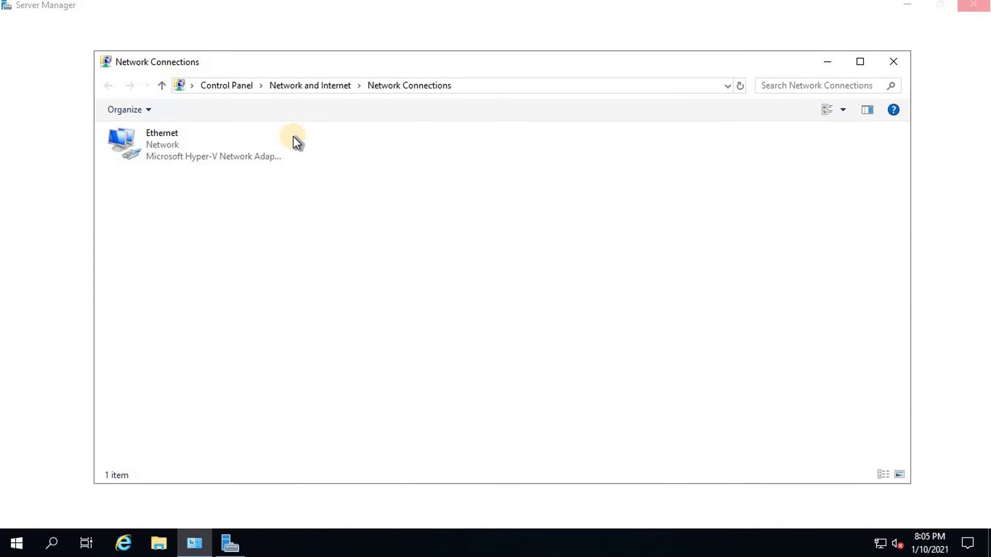
# Select the Ethernet connection in Network Connections and restore the maximized Server Manager window to a smaller size.
pyautogui.click(168, 147)
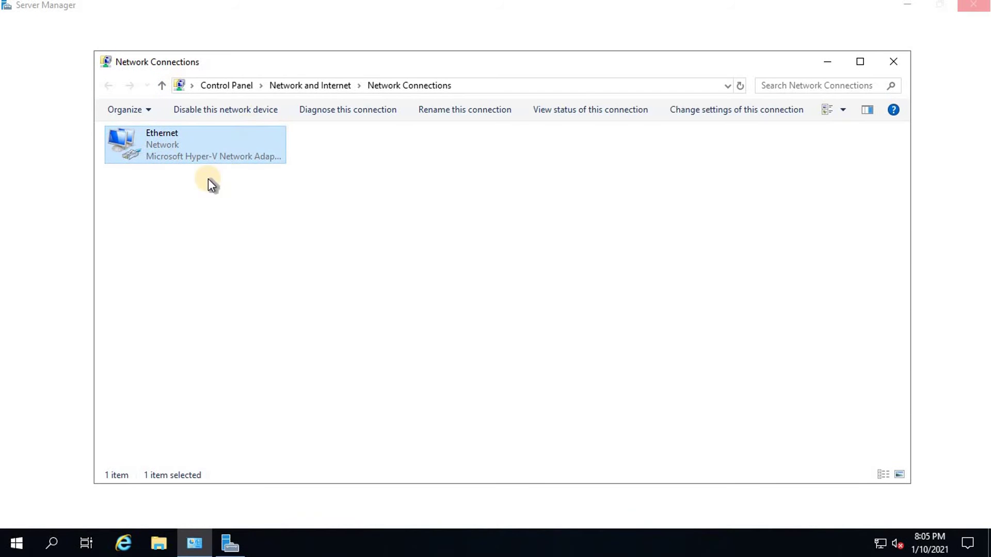
pyautogui.click(939, 7)
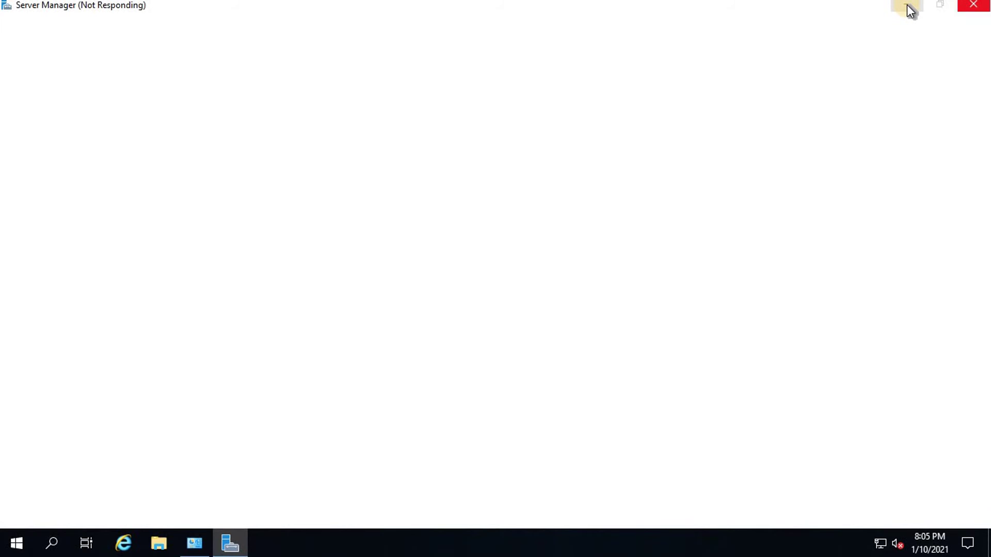
pyautogui.click(908, 55)
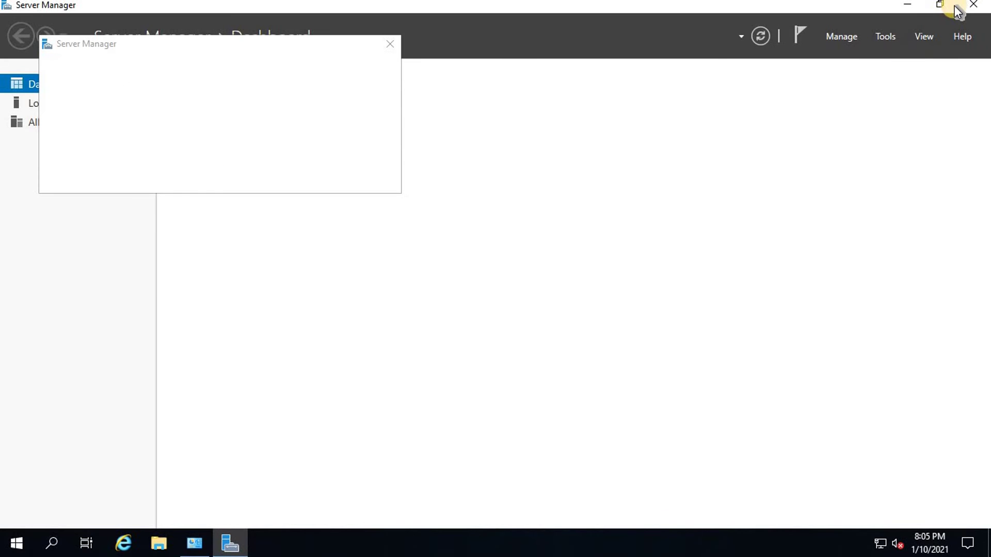
pyautogui.click(938, 6)
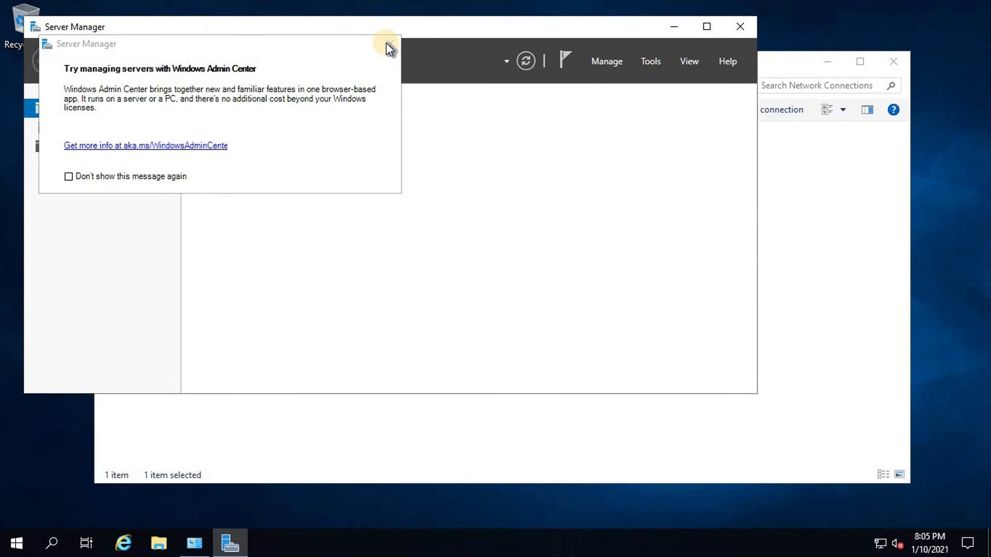
# Close Server Manager along with its Windows Admin Center notice and open the Ethernet connection's Internet Protocol Version 4 (TCP/IPv4) properties.
pyautogui.click(390, 44)
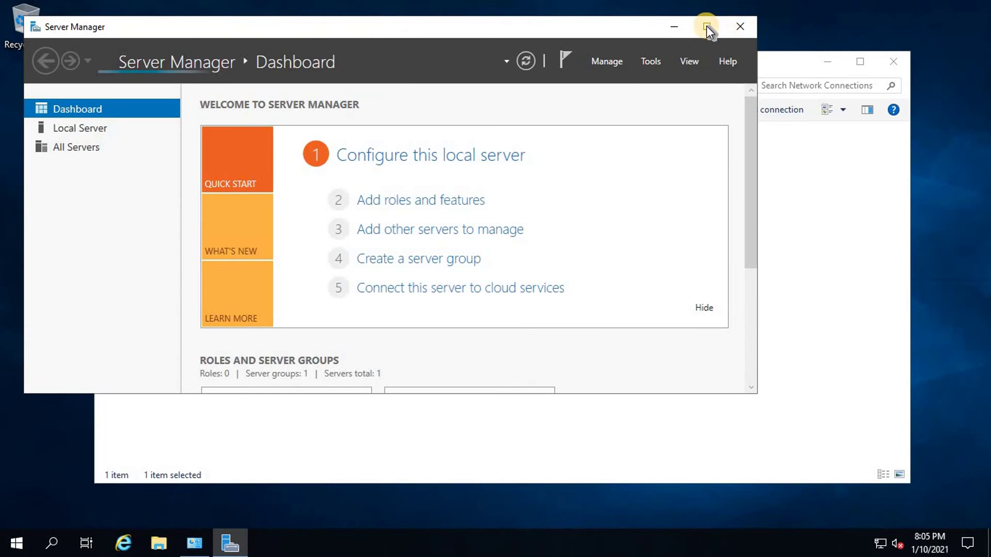
pyautogui.click(741, 26)
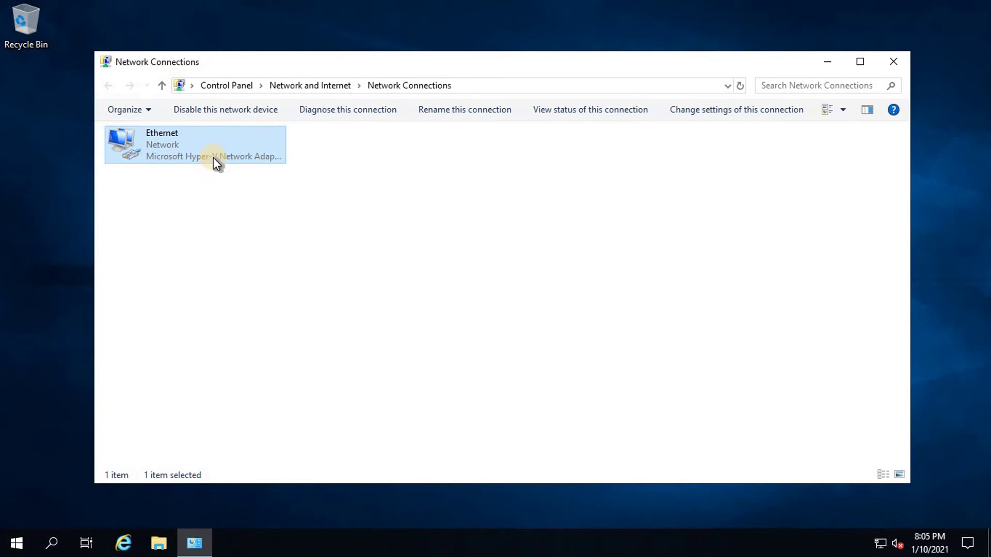
pyautogui.rightClick(210, 141)
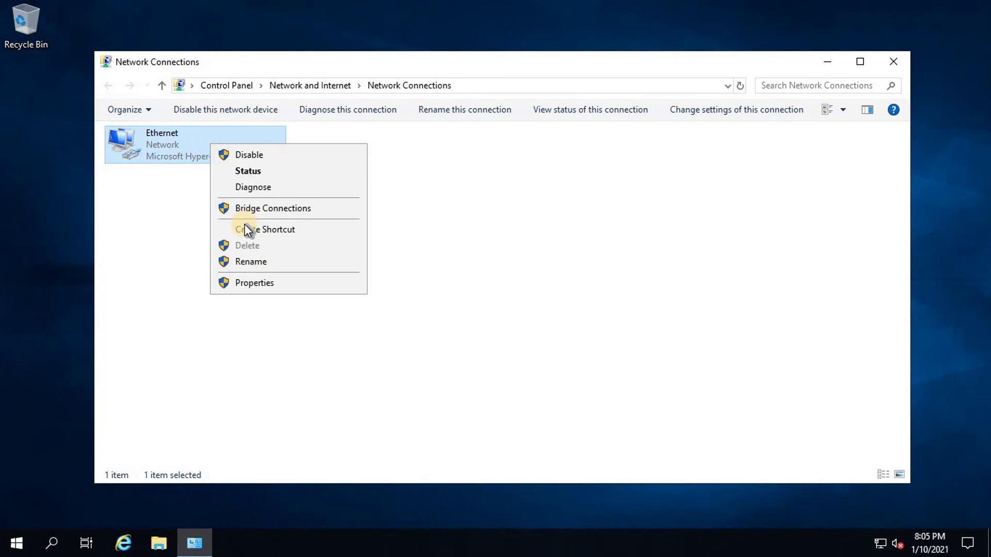
pyautogui.click(262, 284)
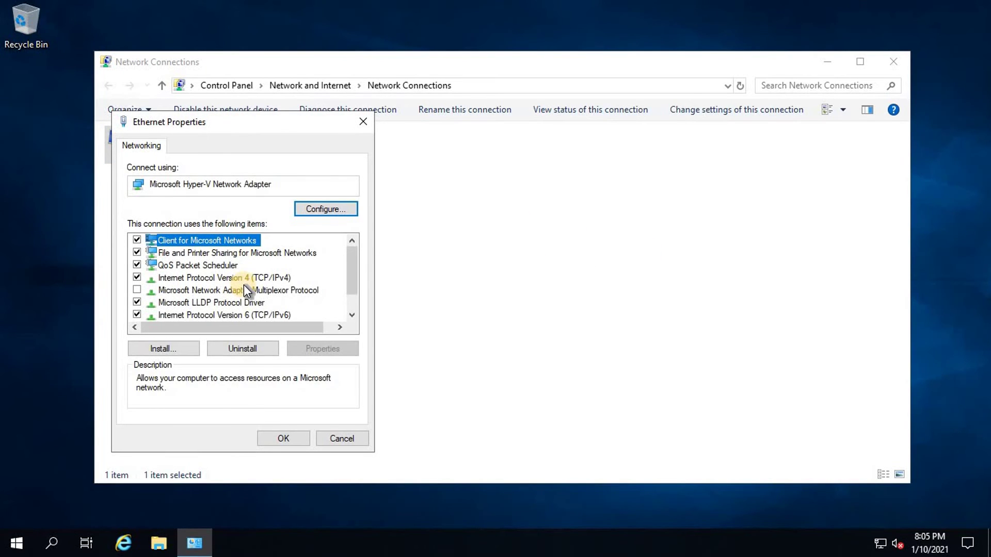
pyautogui.click(244, 277)
pyautogui.click(300, 345)
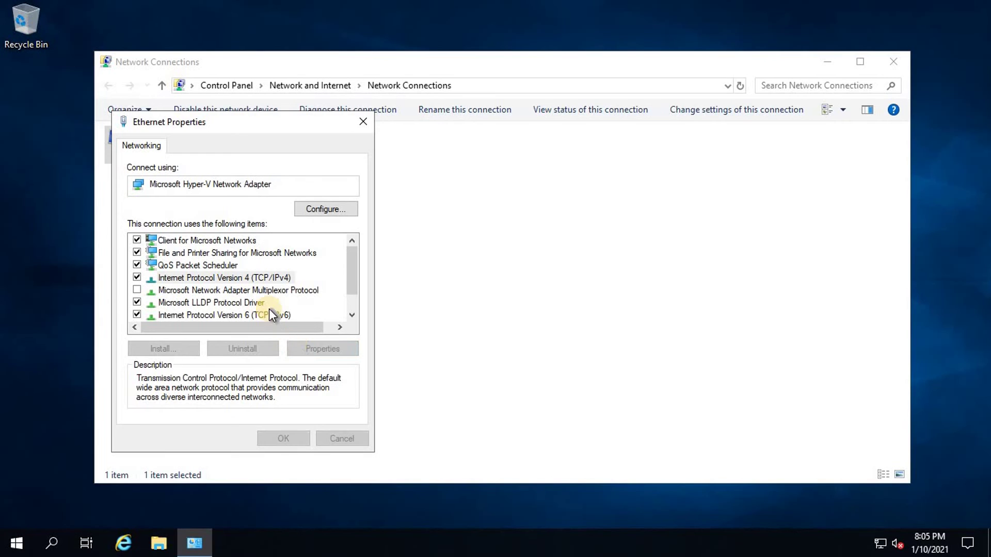
# Assign the static IP address 192.168.1.100 with subnet mask 255.255.255.0 to the Ethernet adapter.
pyautogui.click(188, 283)
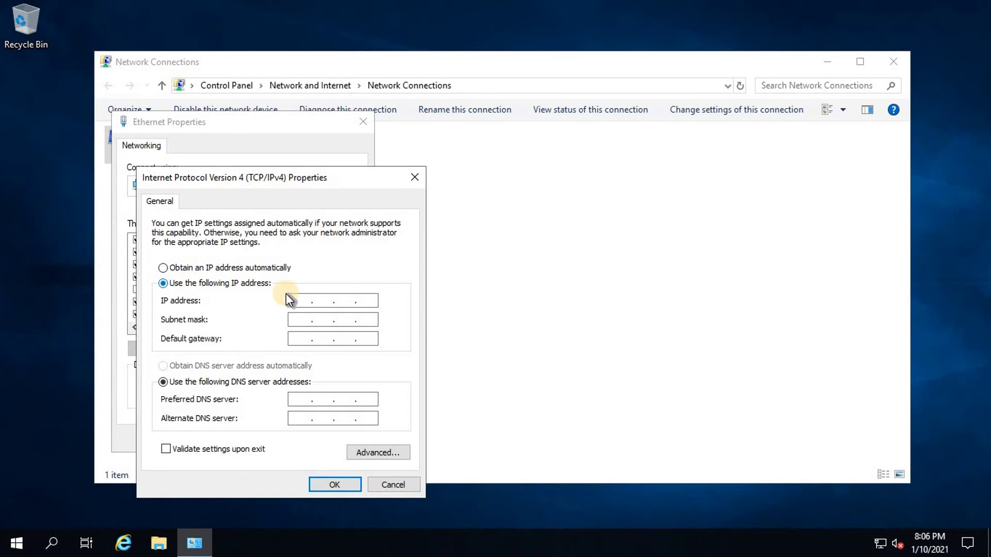
pyautogui.click(299, 297)
pyautogui.write('192.168.')
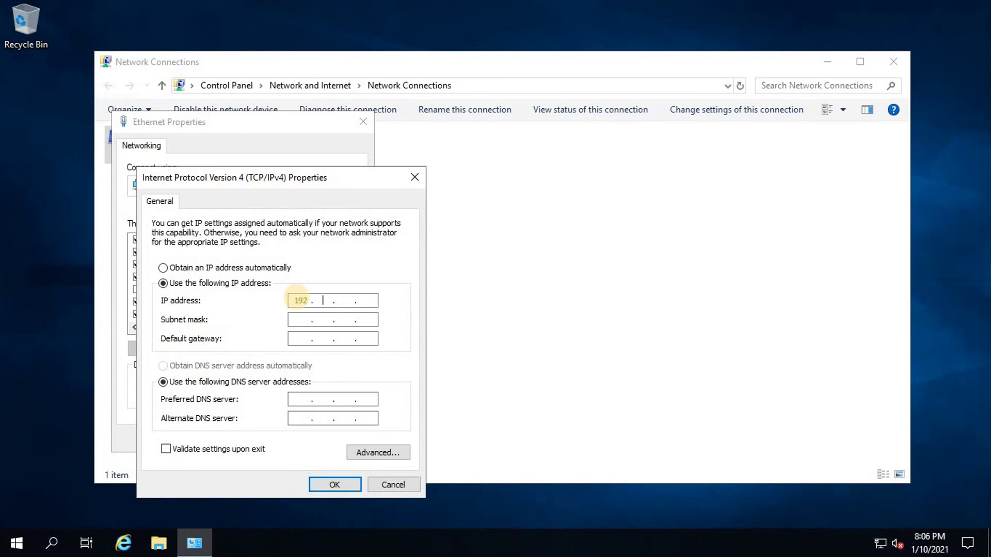
pyautogui.write('1.100')
pyautogui.press('Tab')
pyautogui.press('Tab')
# Set the preferred DNS server to 192.168.1.100, apply the IPv4 settings and close Network Connections.
pyautogui.press('Tab')
pyautogui.press('Tab')
pyautogui.write('192 . 168 . 1 ')
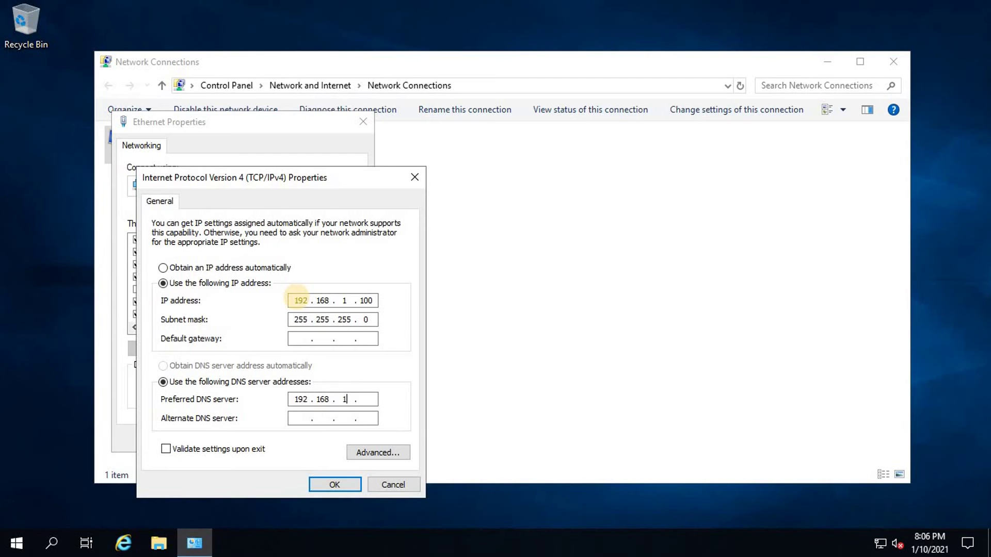
pyautogui.write('. 100')
pyautogui.press('Tab')
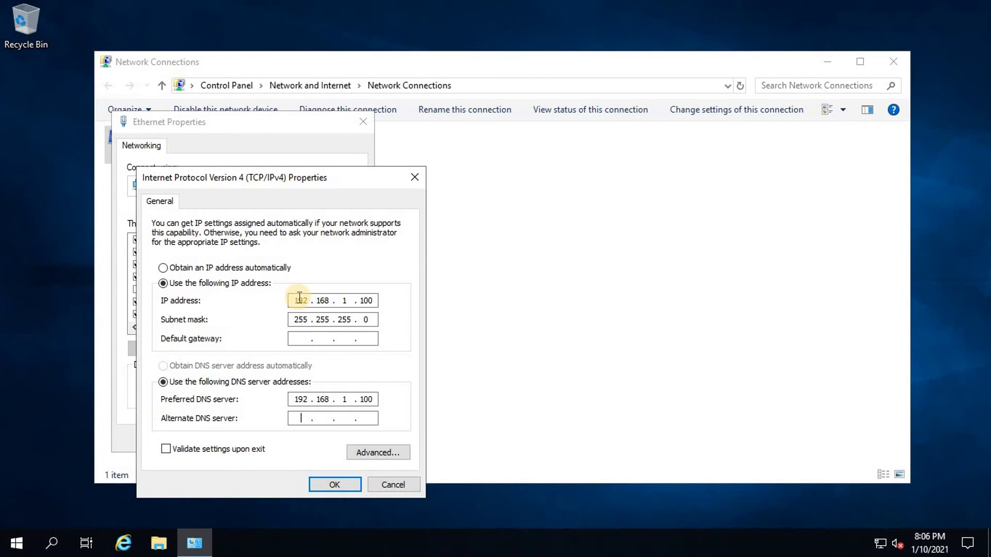
pyautogui.click(343, 483)
pyautogui.click(271, 438)
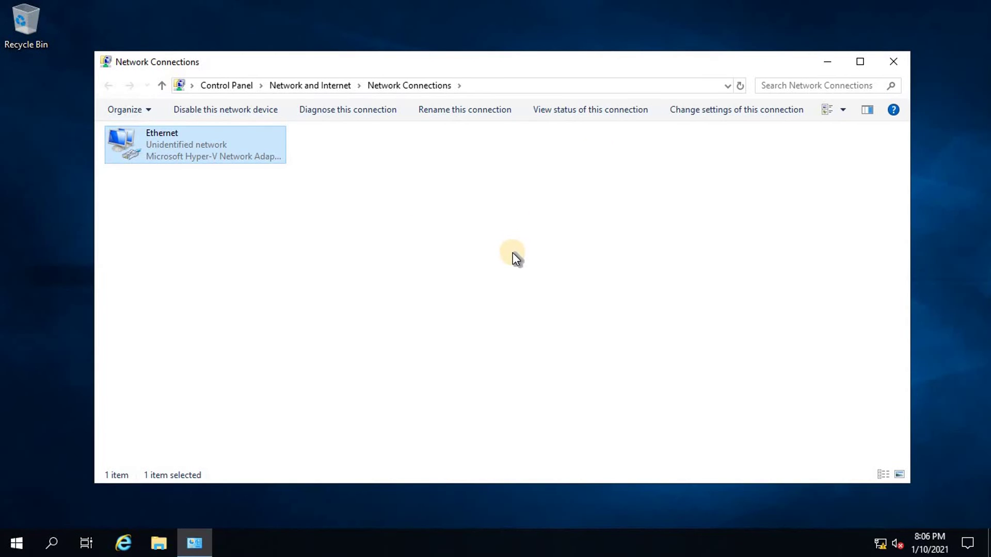
pyautogui.click(894, 67)
# Try to launch Server Manager from its Start menu tile and refresh the desktop.
pyautogui.click(26, 544)
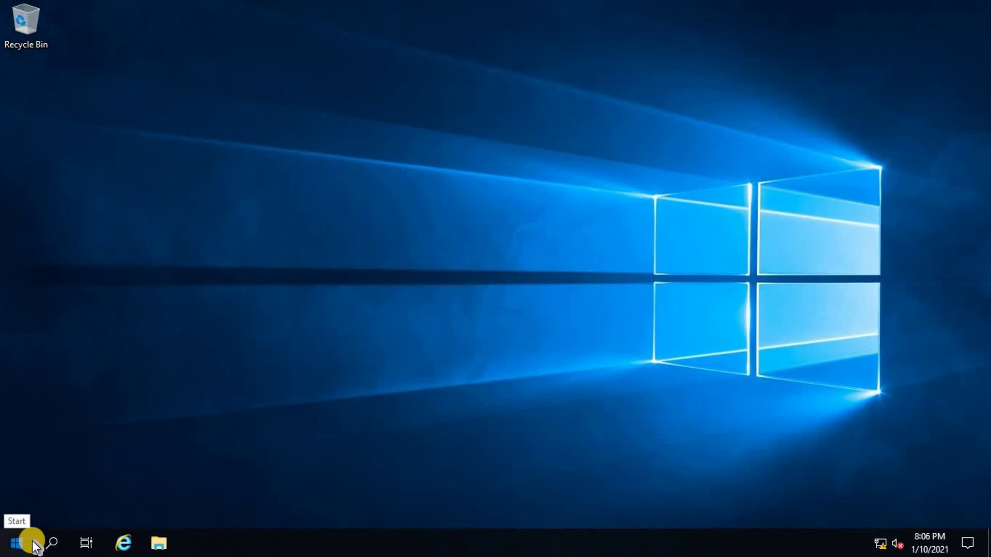
pyautogui.click(13, 547)
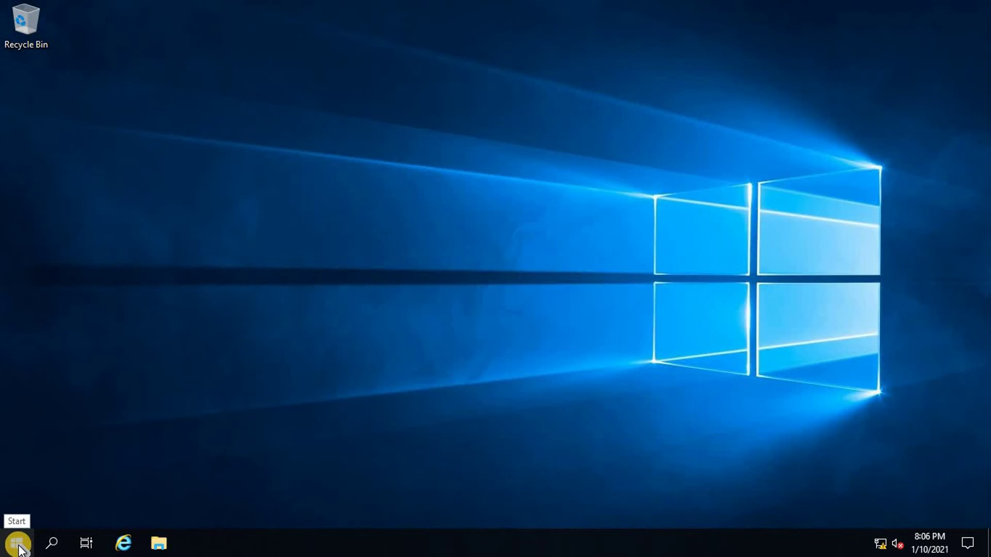
pyautogui.click(46, 545)
pyautogui.click(20, 546)
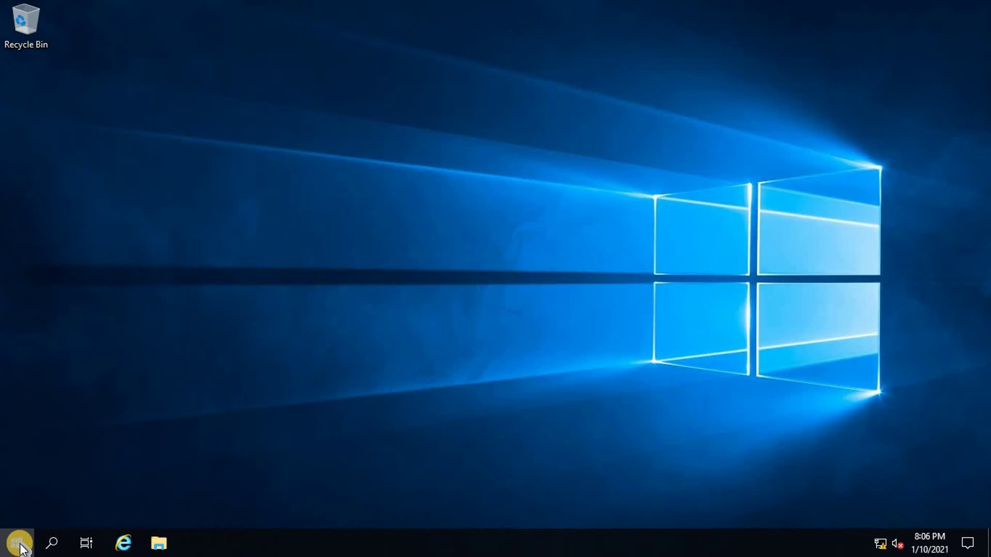
pyautogui.click(22, 547)
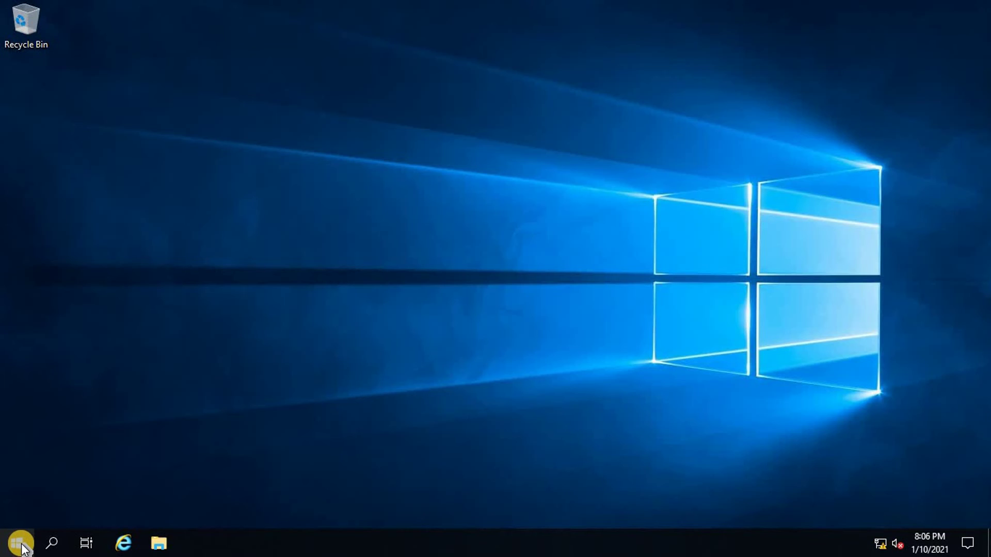
pyautogui.click(279, 167)
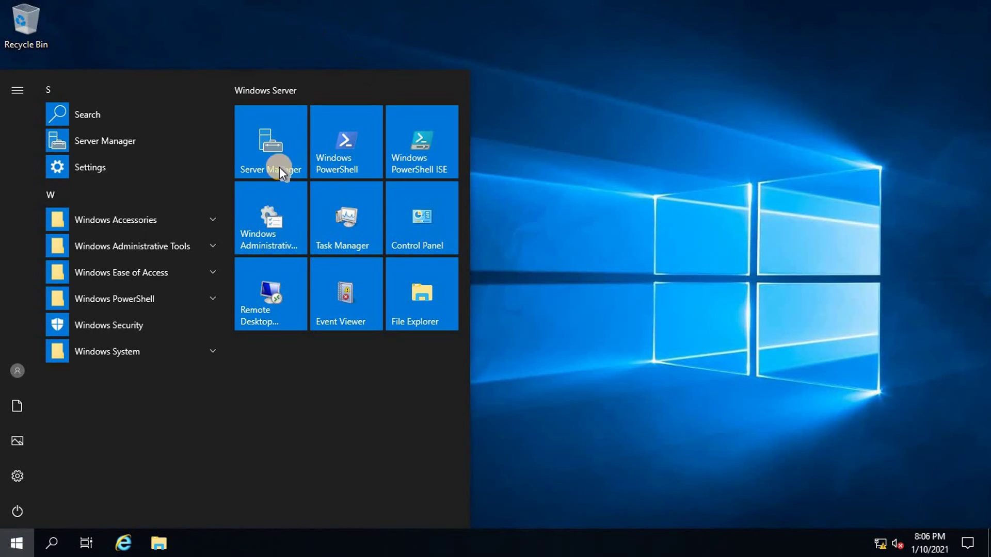
pyautogui.click(277, 146)
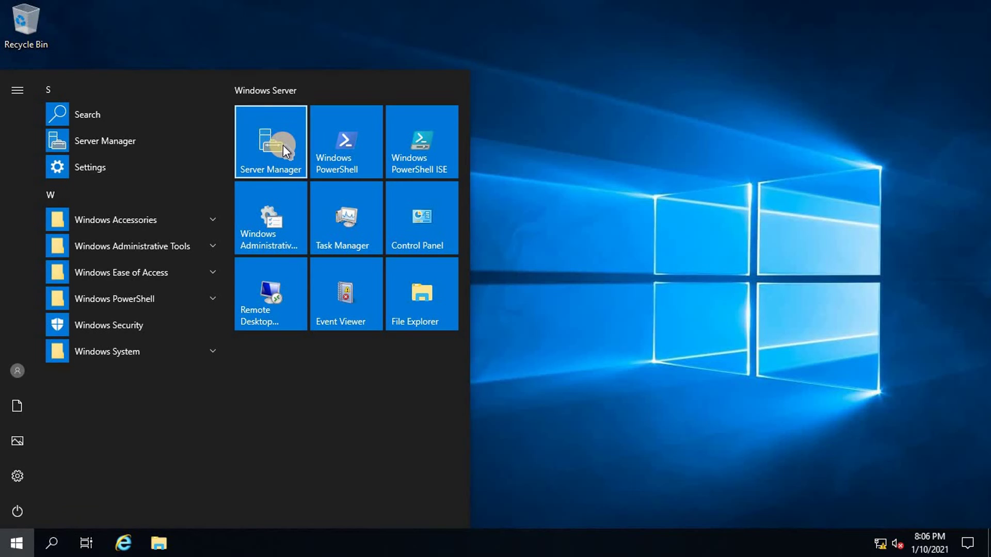
pyautogui.click(283, 144)
pyautogui.click(286, 148)
pyautogui.click(286, 147)
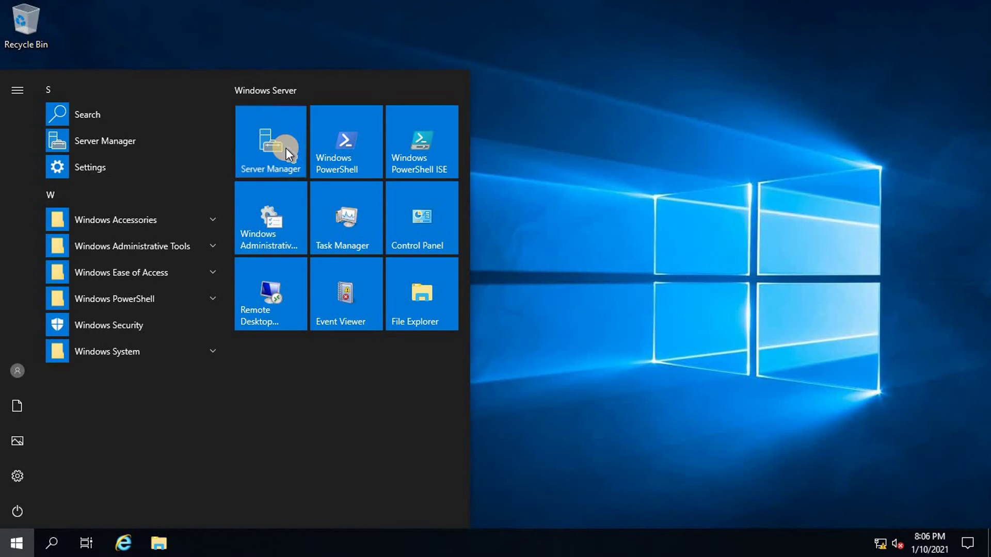
pyautogui.click(290, 166)
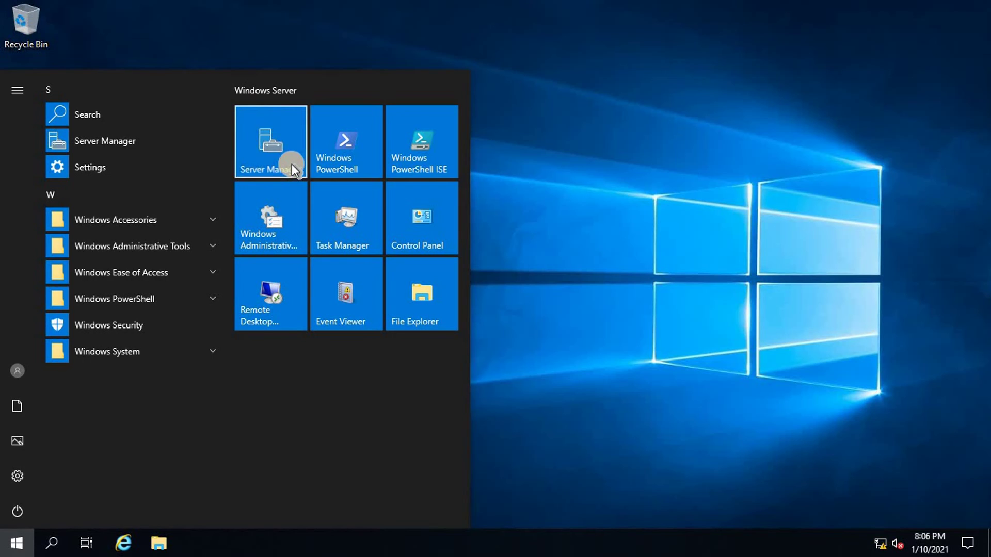
pyautogui.moveTo(292, 165)
pyautogui.mouseDown()
pyautogui.moveTo(284, 148)
pyautogui.moveTo(295, 150)
pyautogui.mouseUp()
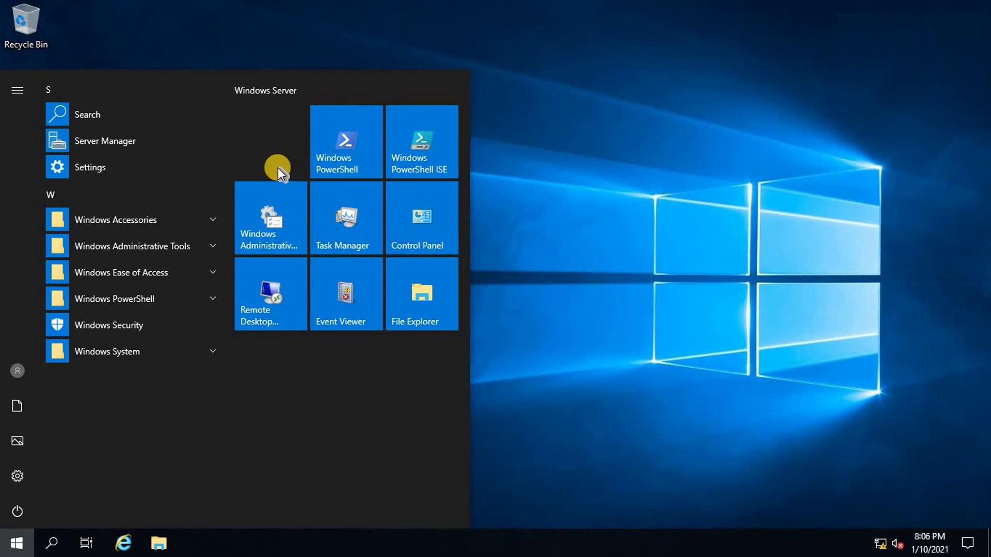
pyautogui.click(660, 91)
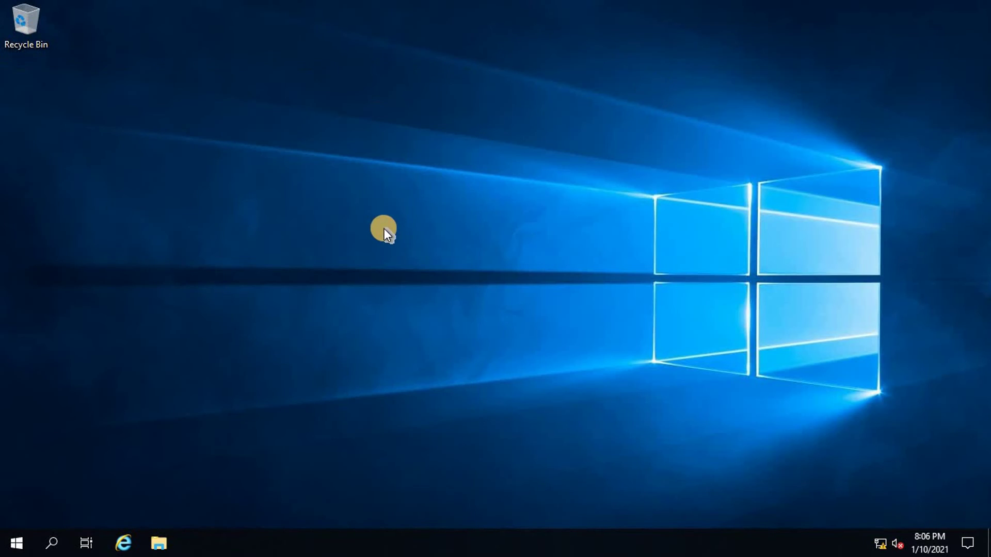
pyautogui.rightClick(660, 90)
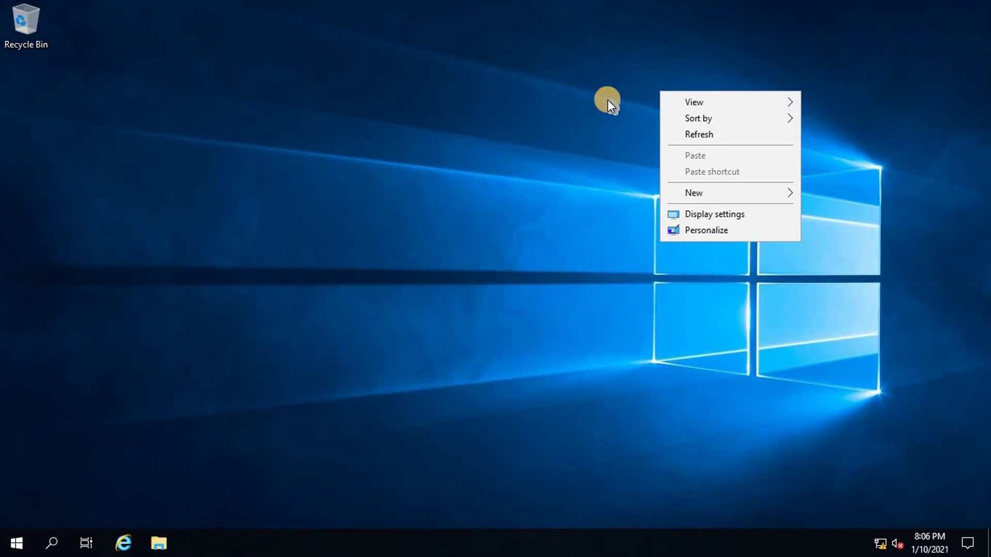
pyautogui.click(684, 137)
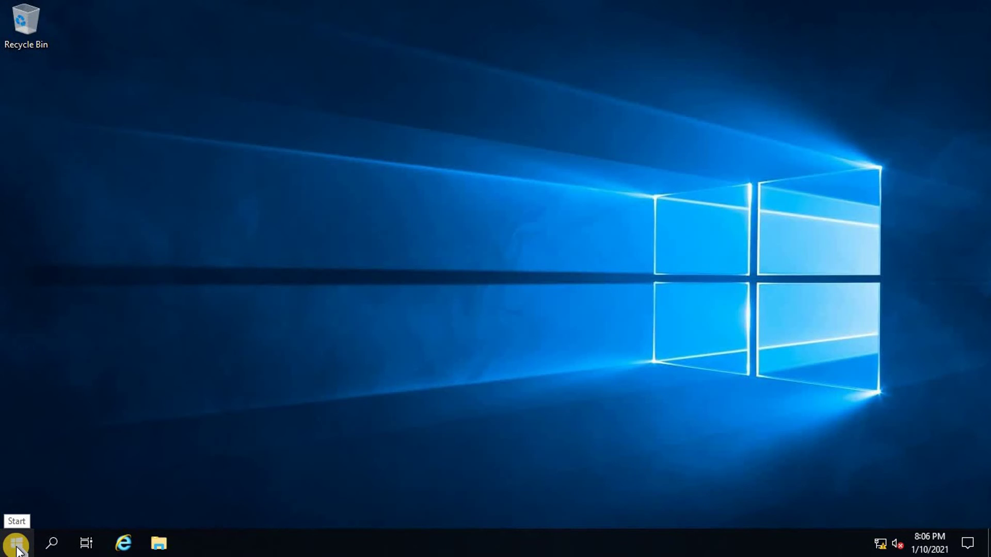
# Copy the Server Manager shortcut from Windows Administrative Tools to the desktop and close the folder.
pyautogui.click(16, 548)
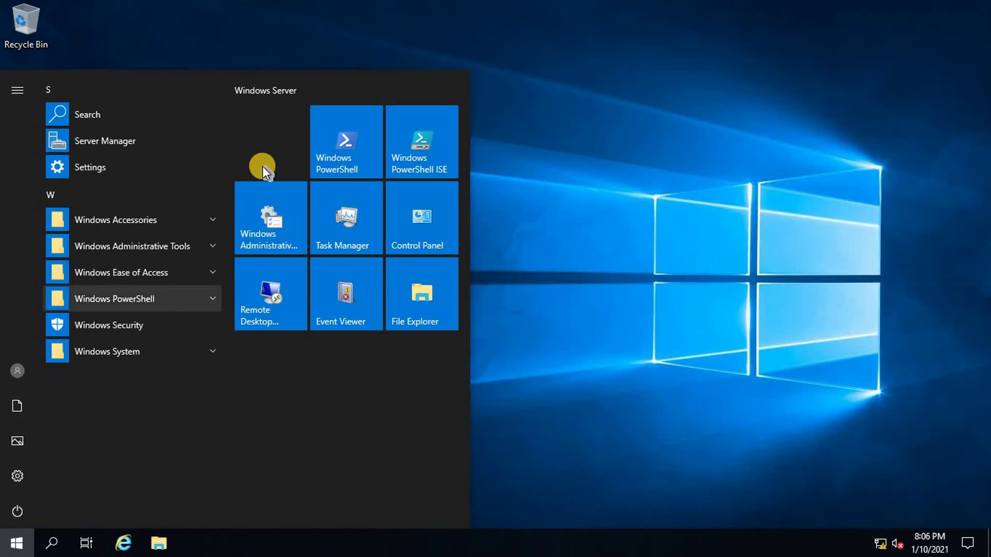
pyautogui.click(265, 221)
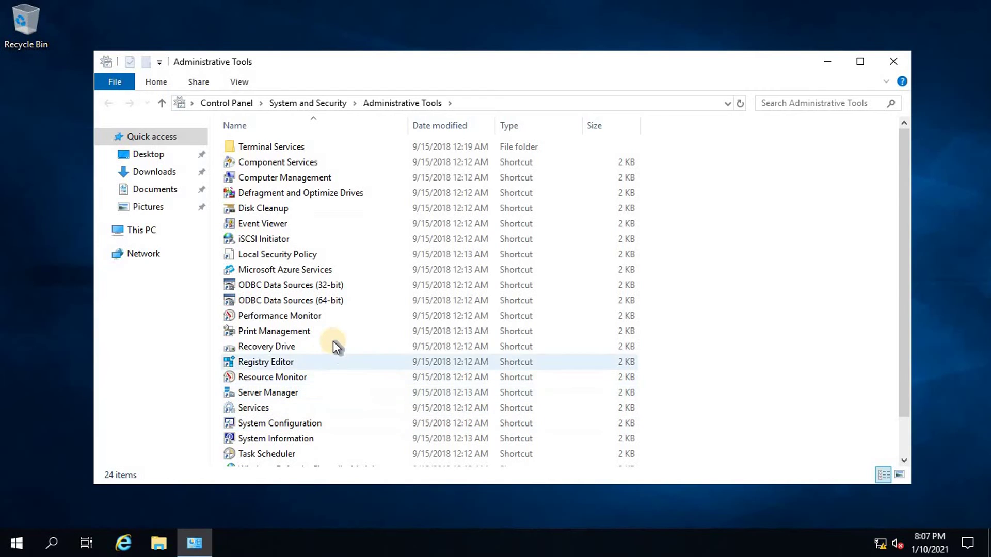
pyautogui.click(270, 394)
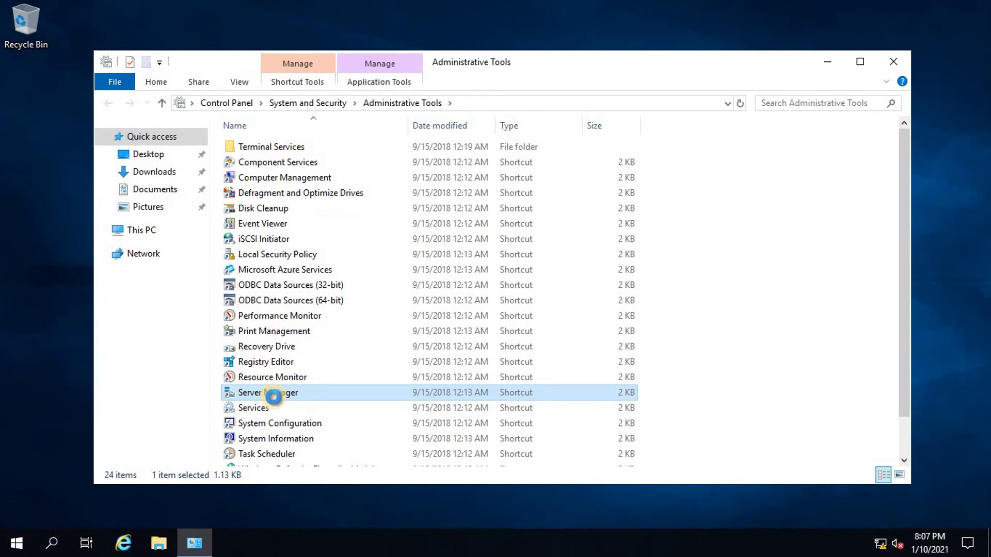
pyautogui.rightClick(274, 397)
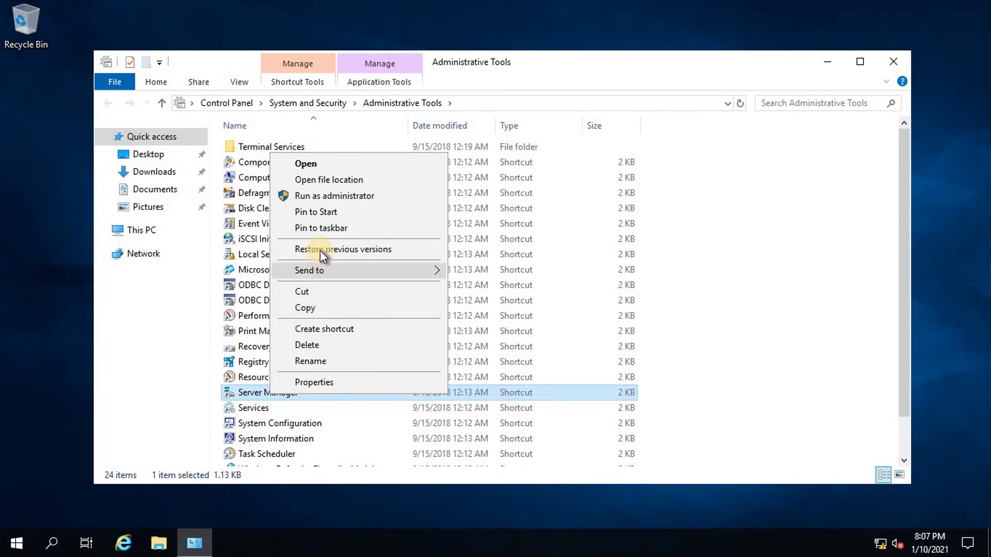
pyautogui.click(323, 305)
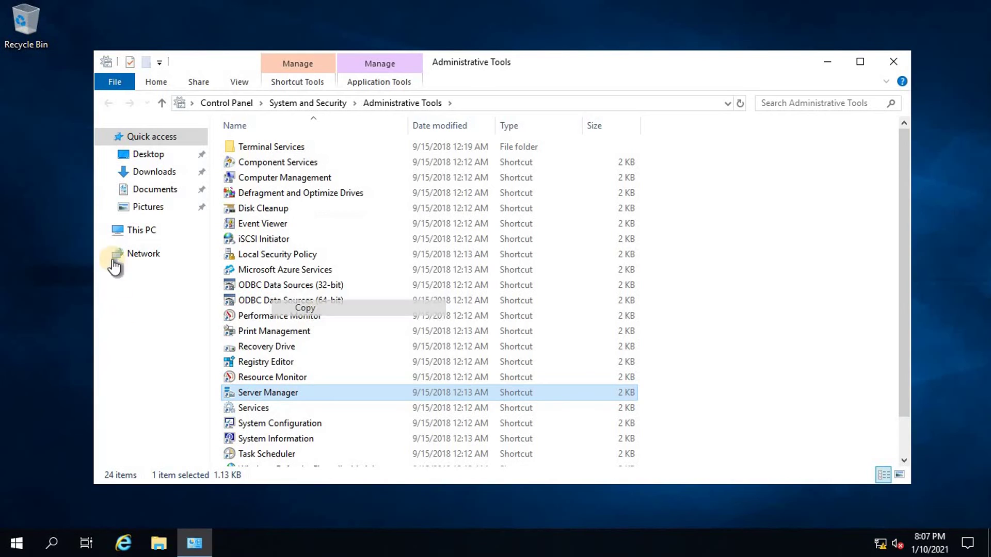
pyautogui.rightClick(53, 208)
pyautogui.click(87, 273)
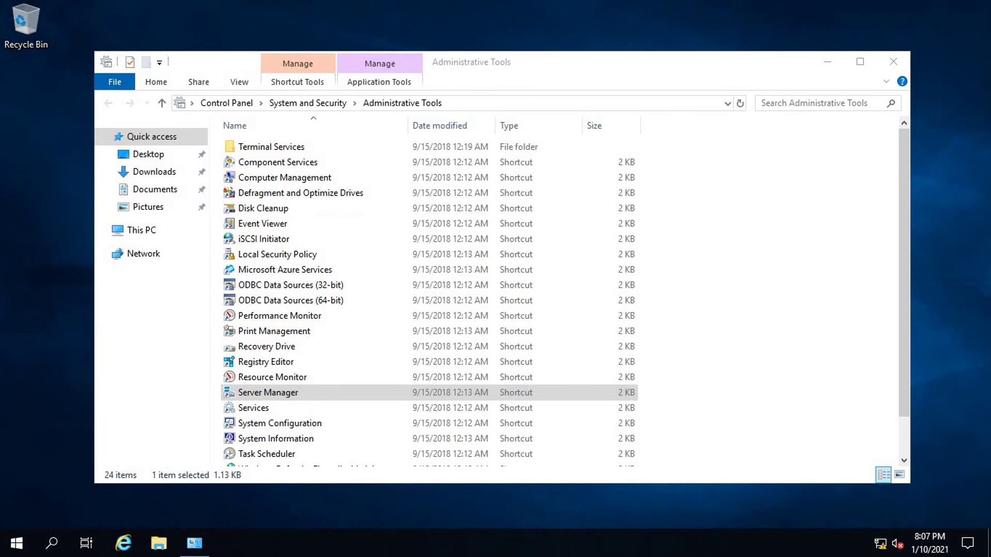
pyautogui.click(893, 66)
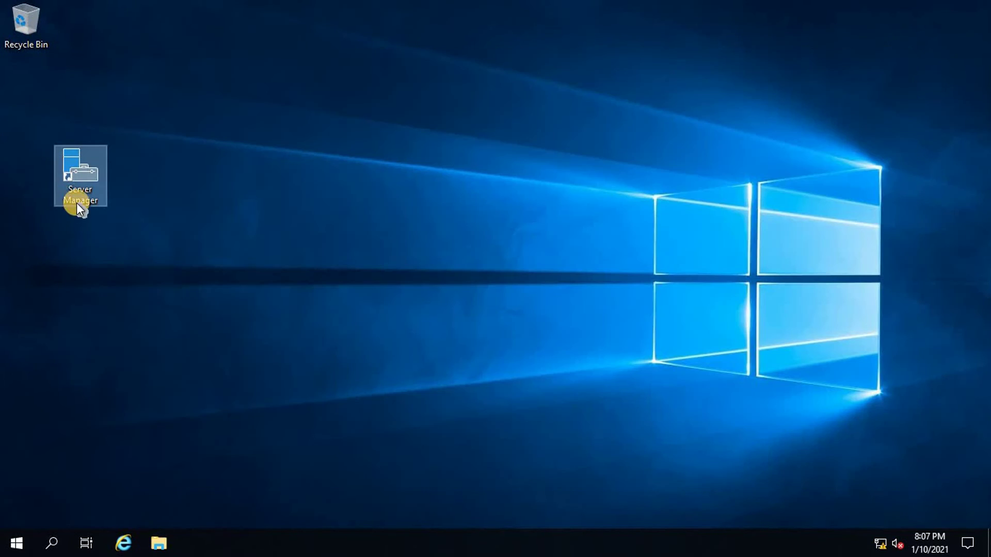
# Launch Server Manager from its desktop shortcut and dismiss the Windows Admin Center notice.
pyautogui.rightClick(89, 177)
pyautogui.click(118, 189)
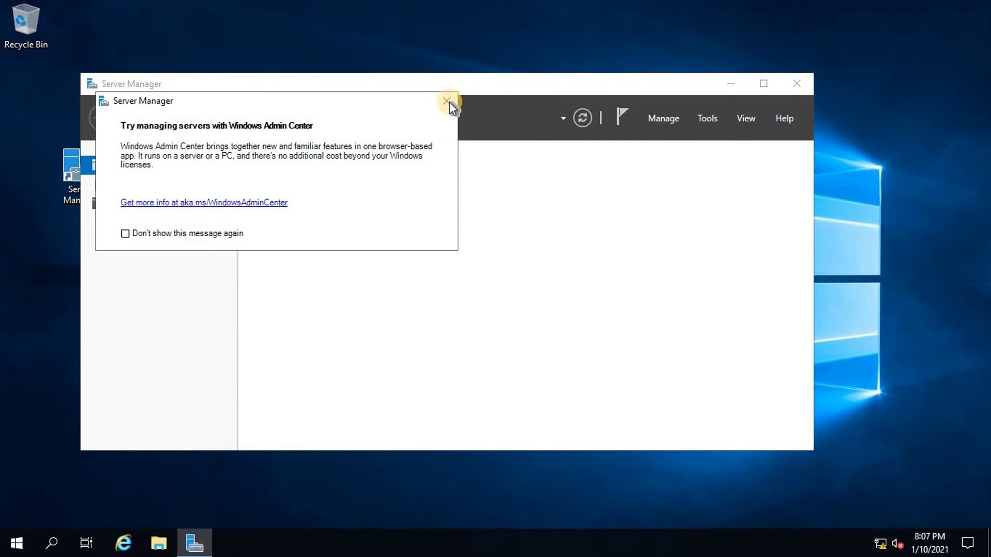
pyautogui.click(643, 220)
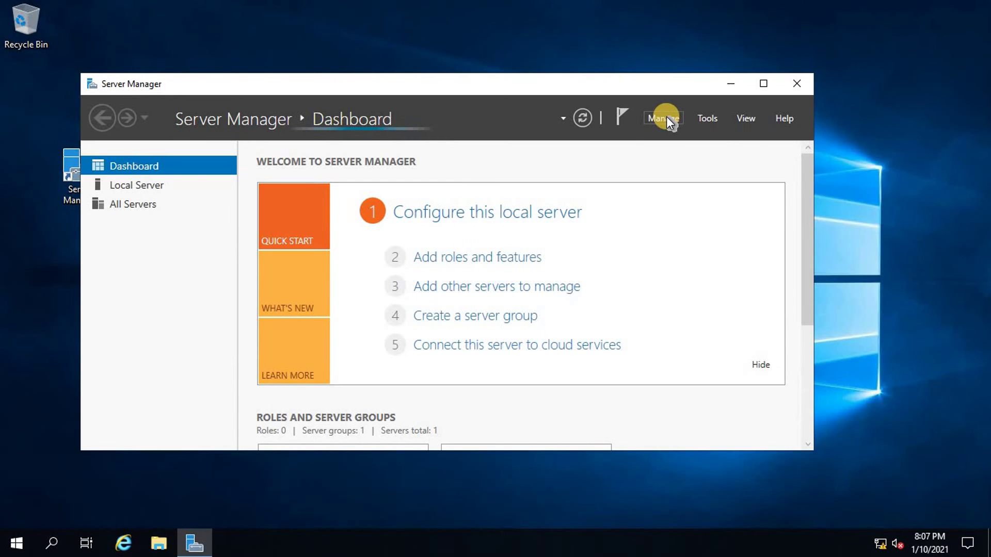
# Try to start the Add Roles and Features Wizard, dismissing the notice after each attempt.
pyautogui.click(666, 118)
pyautogui.click(695, 137)
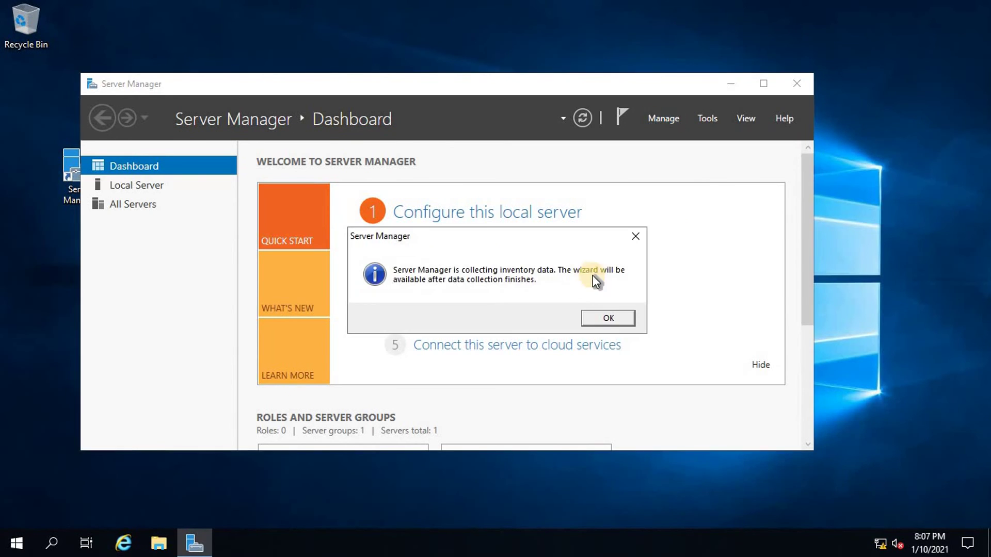
pyautogui.click(611, 316)
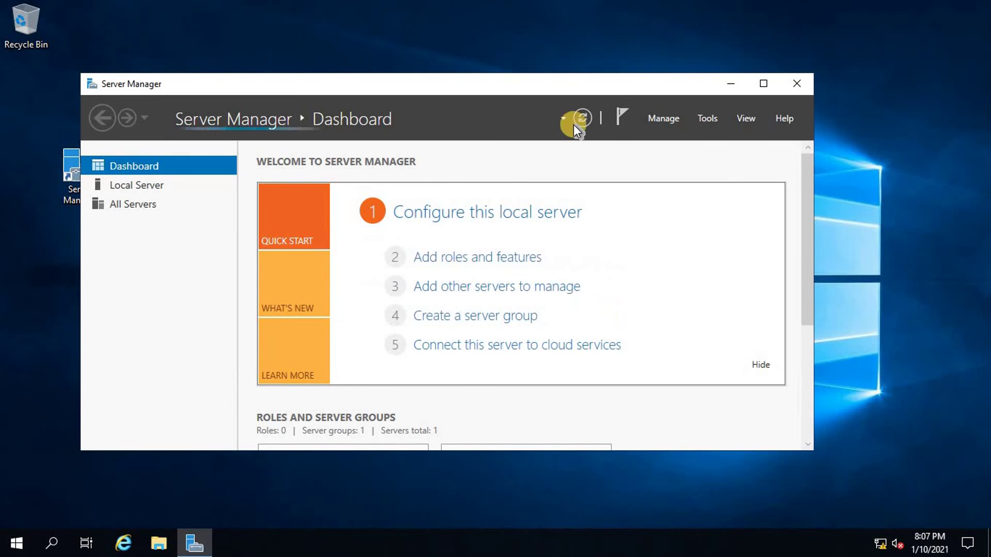
pyautogui.click(668, 118)
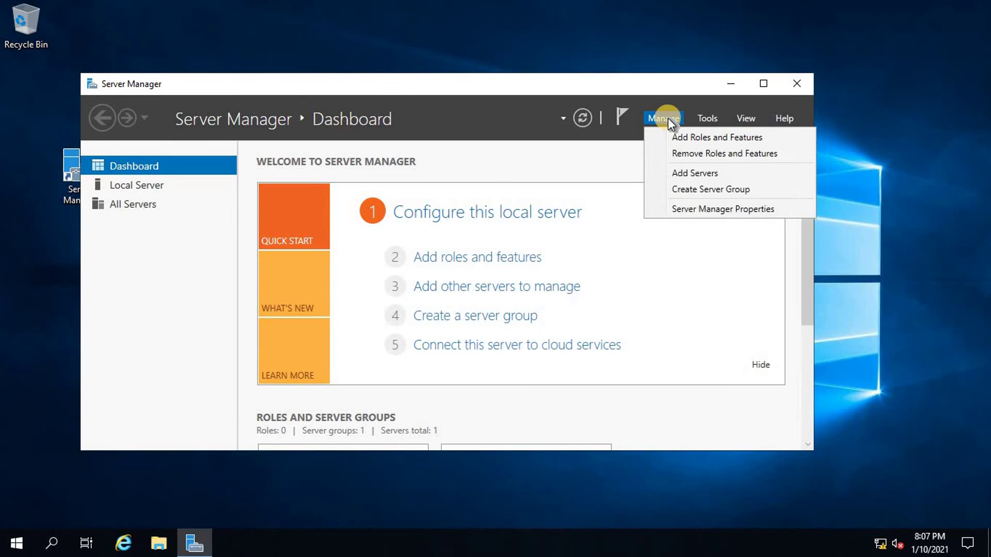
pyautogui.click(687, 137)
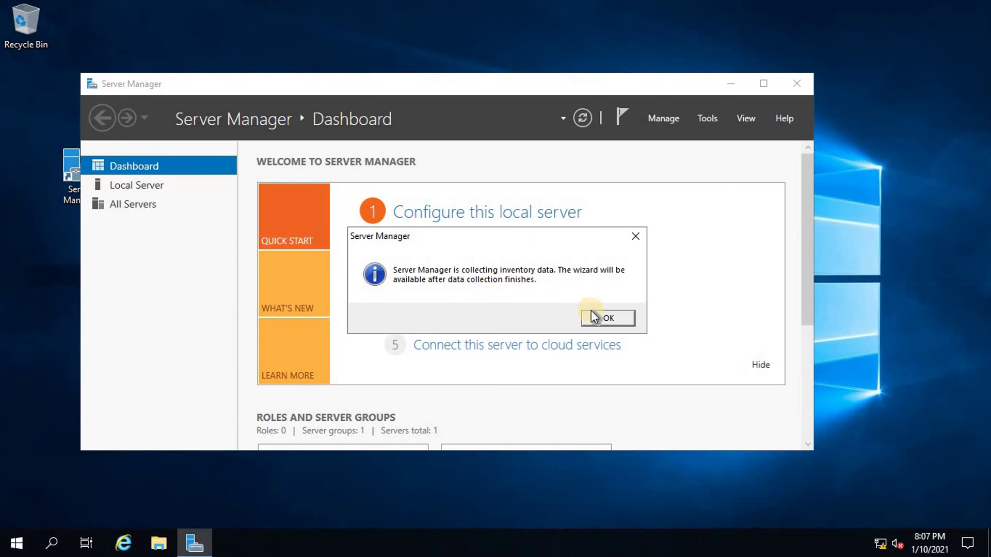
pyautogui.click(607, 316)
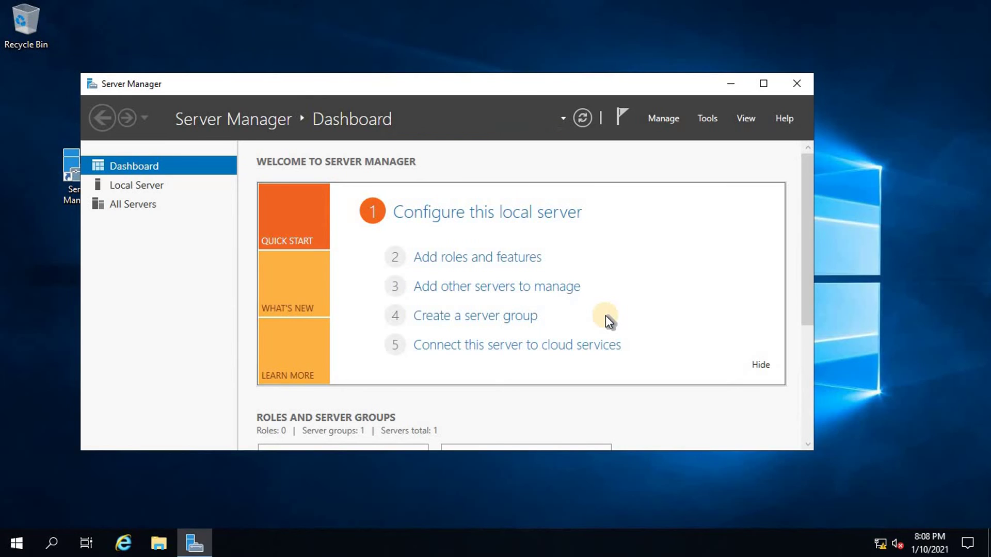
pyautogui.click(664, 119)
pyautogui.click(686, 138)
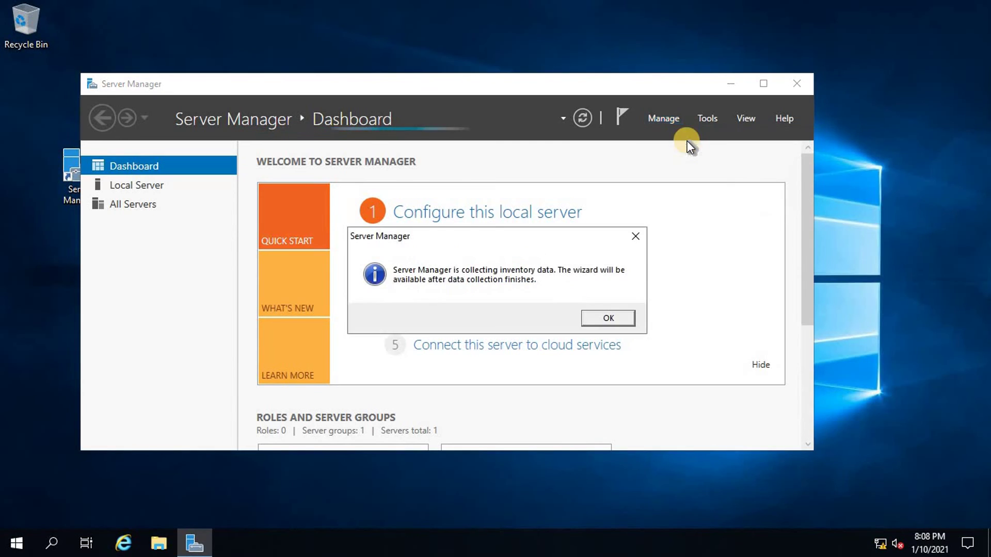
pyautogui.click(592, 315)
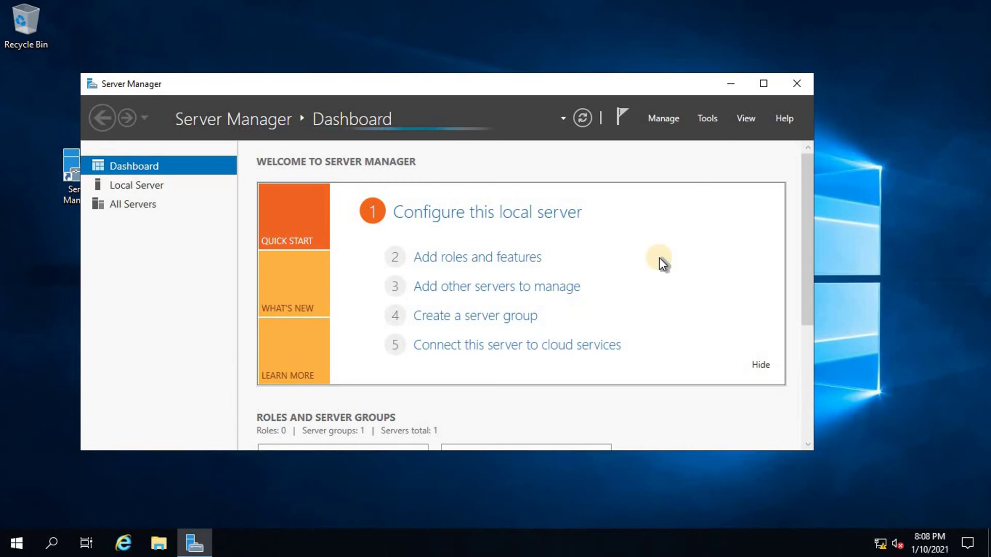
# Start the Add Roles and Features Wizard with role-based or feature-based installation and choose the local server from the server pool.
pyautogui.click(662, 118)
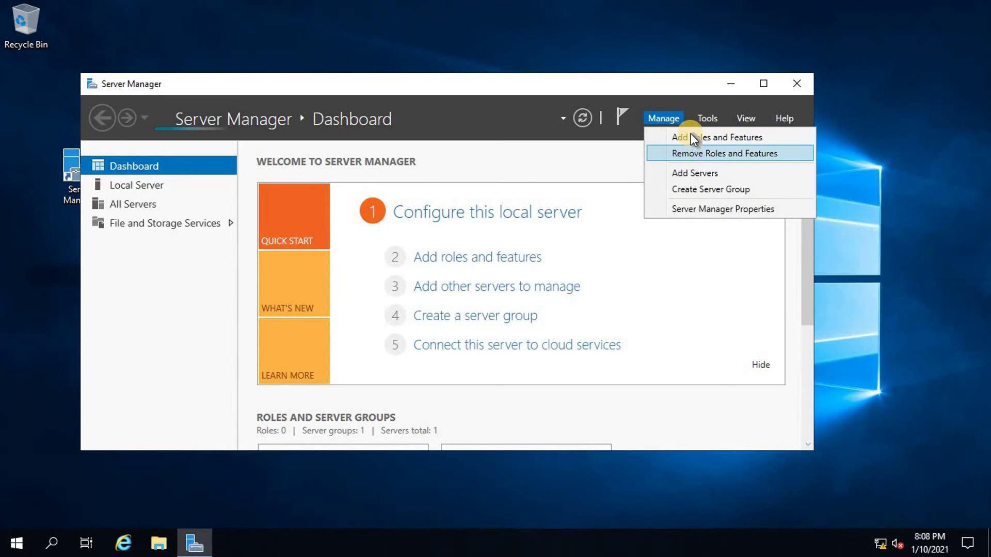
pyautogui.click(692, 136)
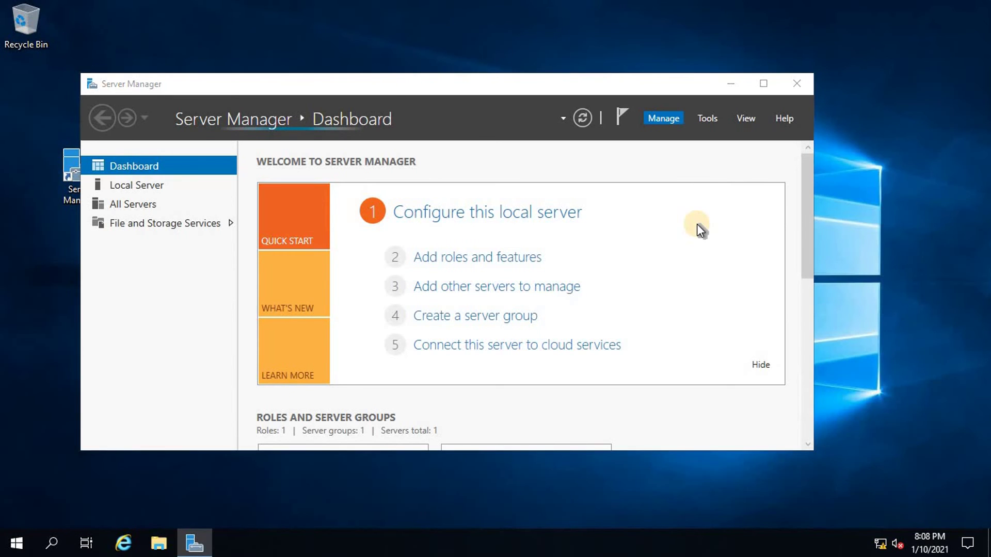
pyautogui.click(515, 507)
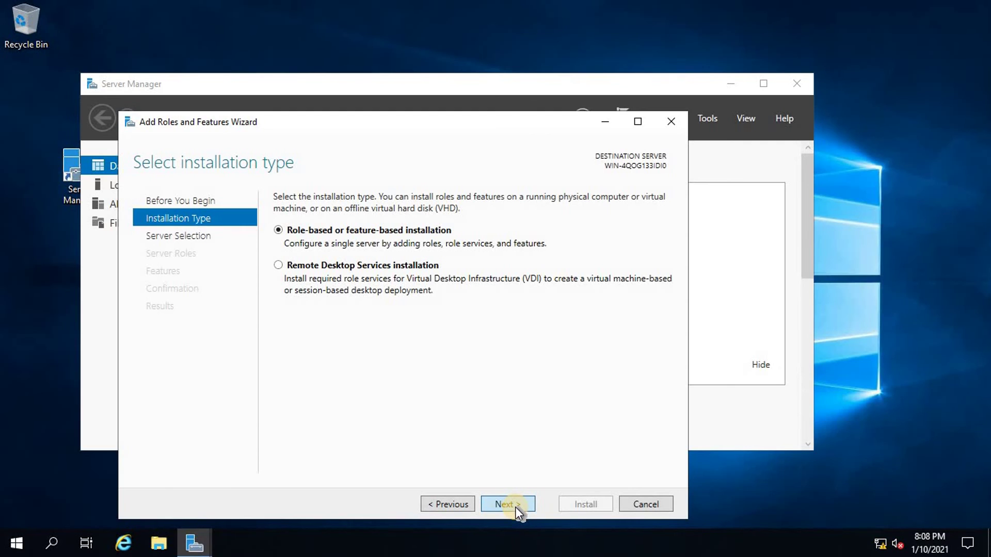
pyautogui.click(515, 503)
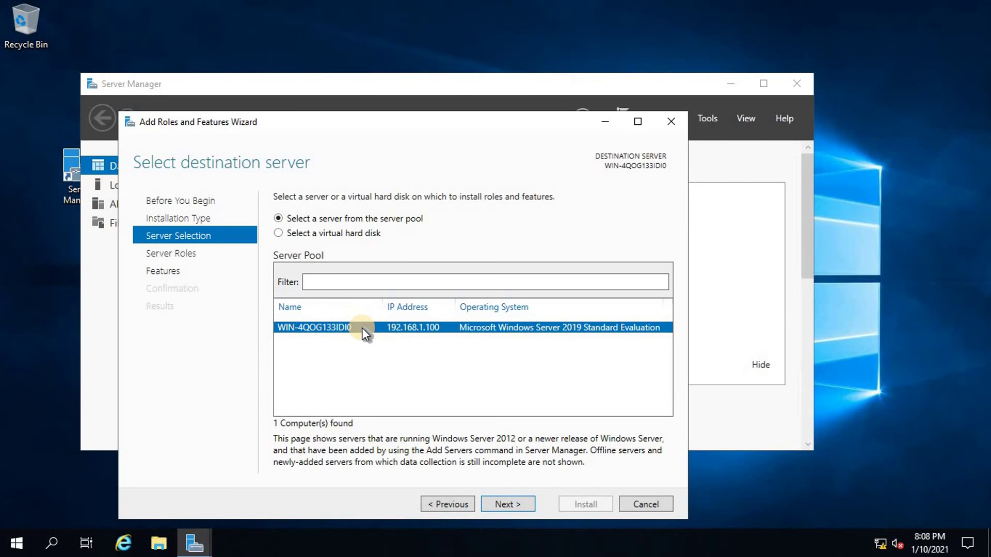
pyautogui.click(509, 501)
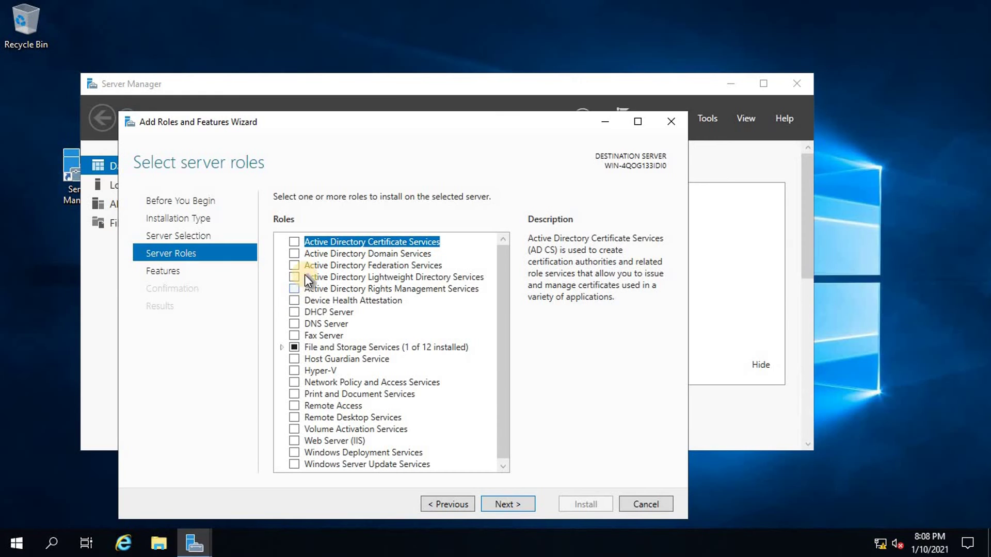
# Select the Active Directory Domain Services role with its required features and management tools, keep the other features at default, and install.
pyautogui.click(295, 254)
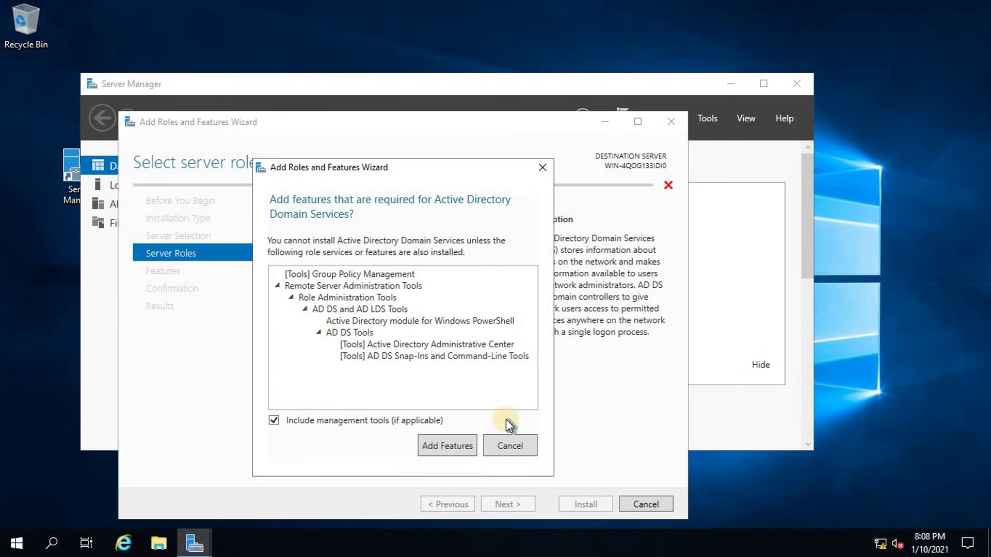
pyautogui.click(443, 445)
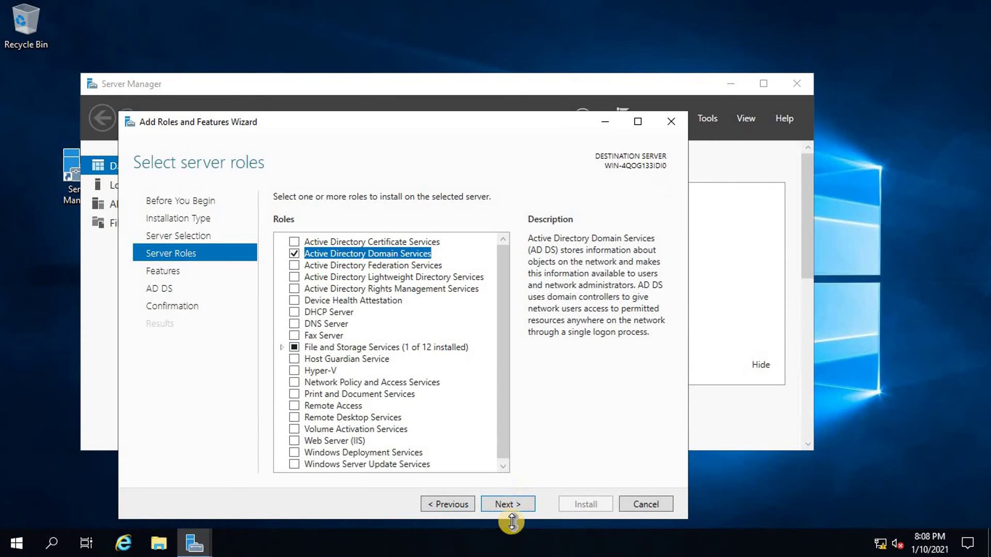
pyautogui.click(514, 504)
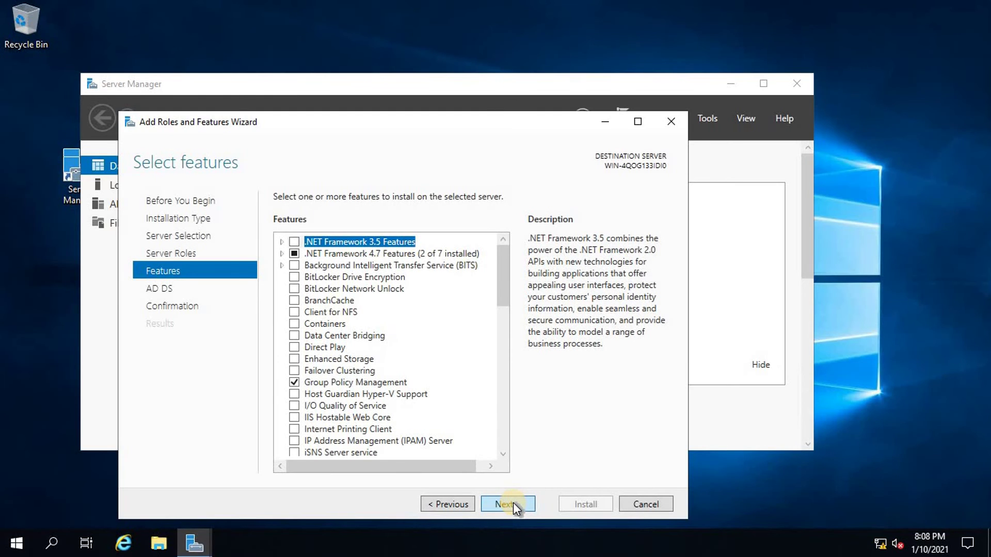
pyautogui.click(513, 503)
pyautogui.click(513, 503)
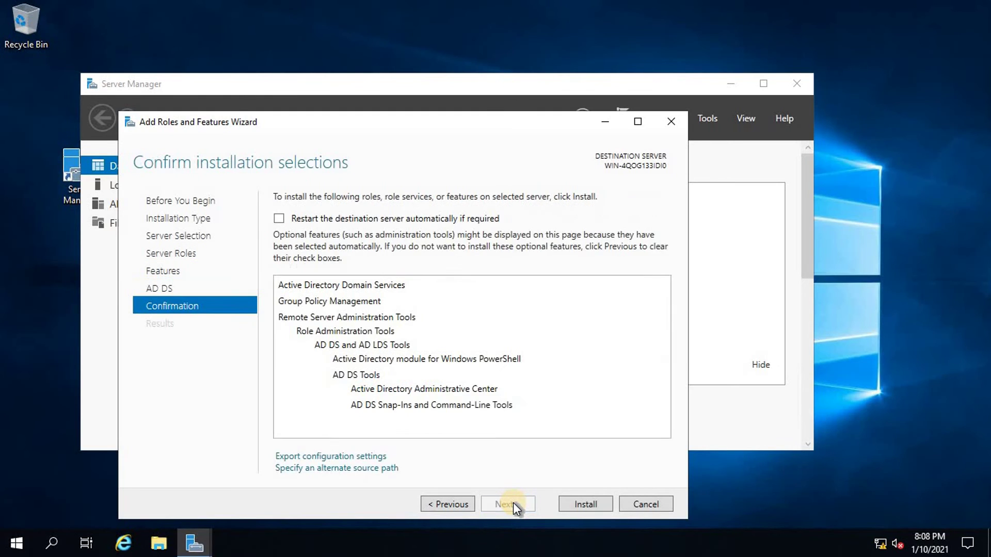
pyautogui.click(587, 505)
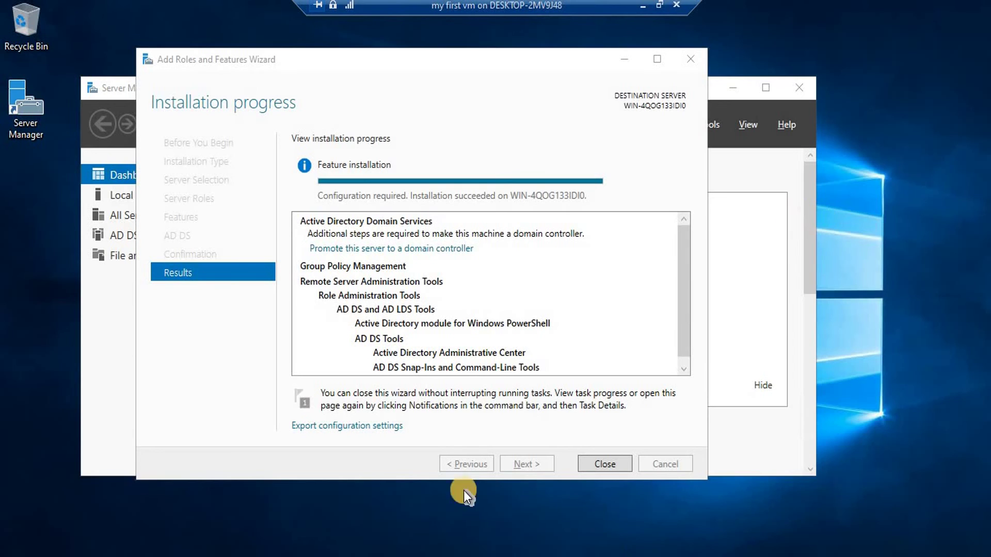
# Begin promoting the server to a domain controller by adding a new forest with the root domain name viatech.com.
pyautogui.click(400, 249)
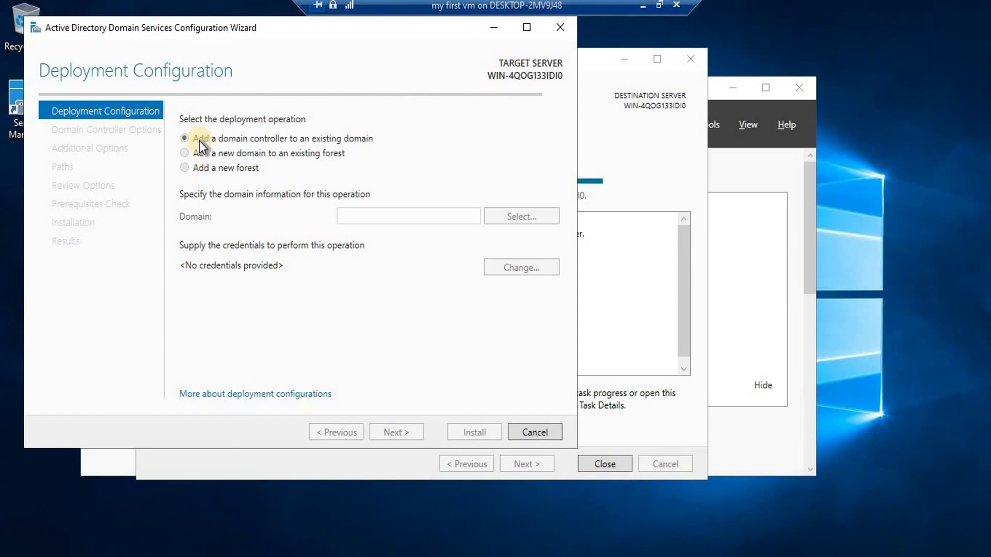
pyautogui.click(186, 170)
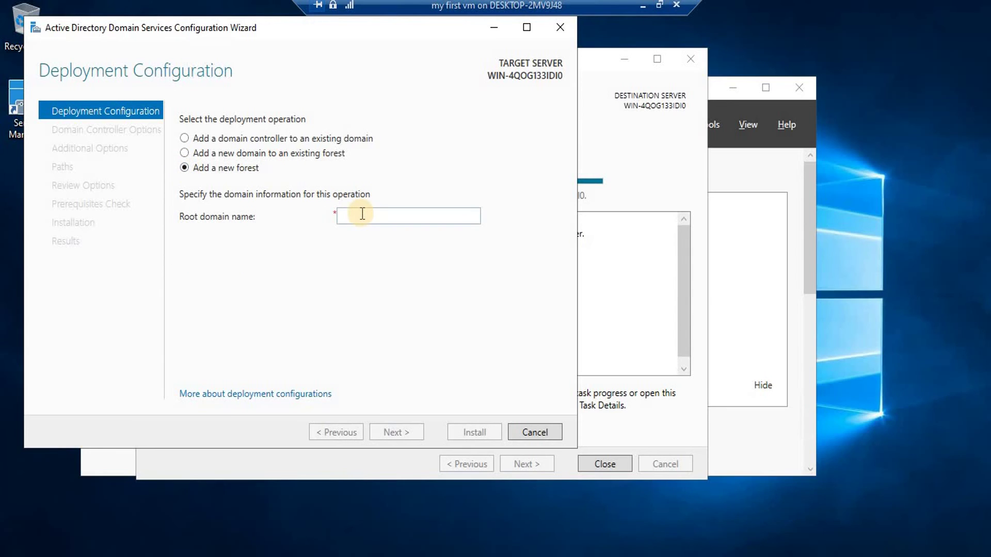
pyautogui.click(363, 214)
pyautogui.write('viatech.com')
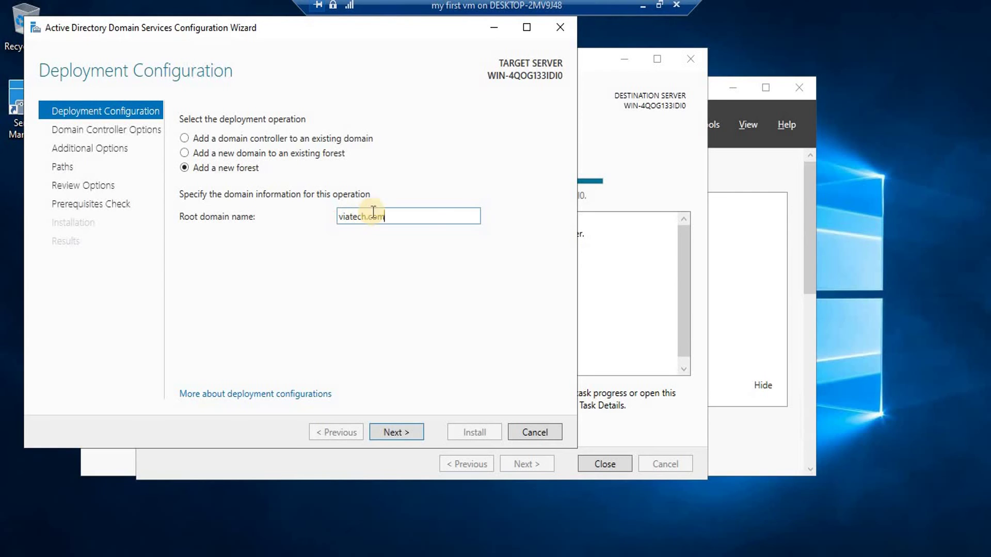
pyautogui.click(407, 434)
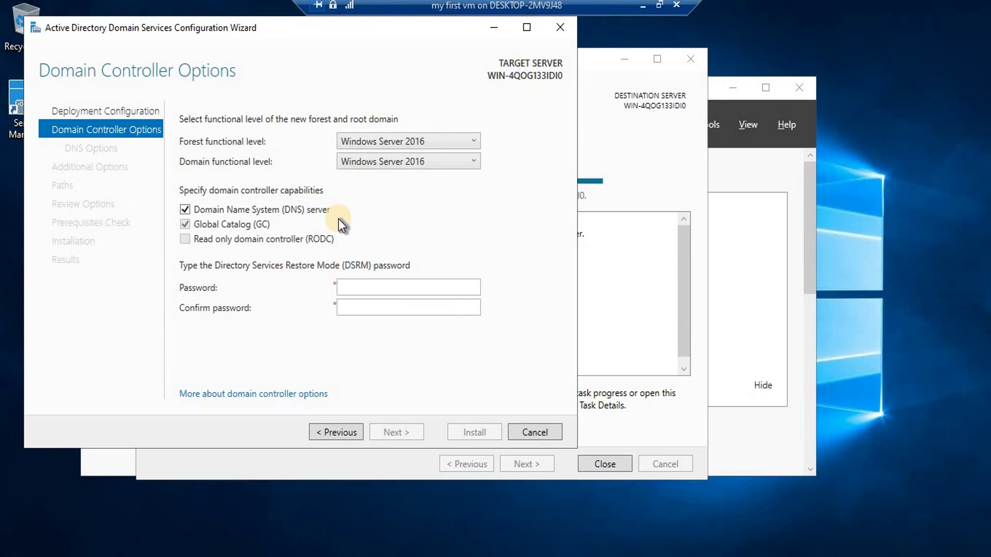
# Keep the forest functional level at Windows Server 2016 and enter and confirm the Directory Services Restore Mode password.
pyautogui.click(477, 141)
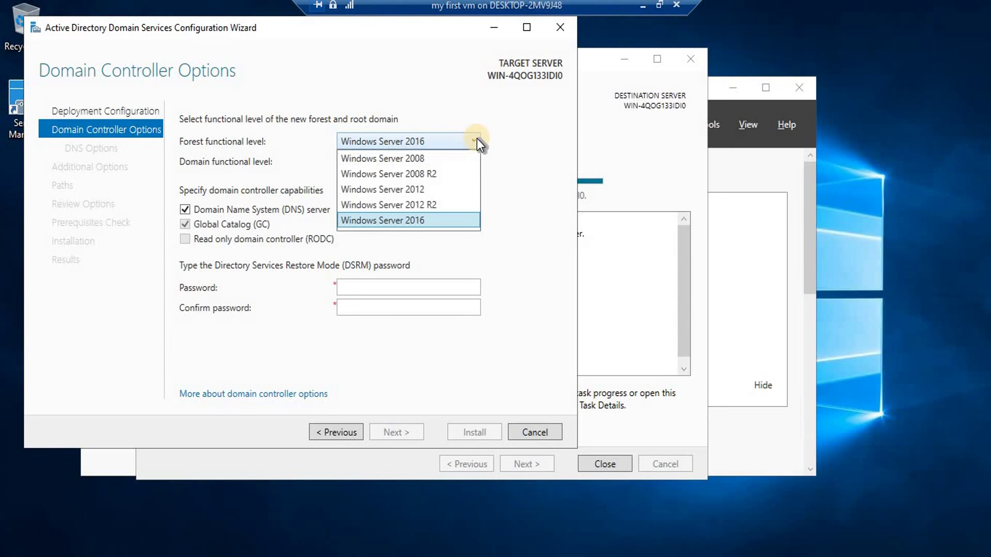
pyautogui.click(429, 222)
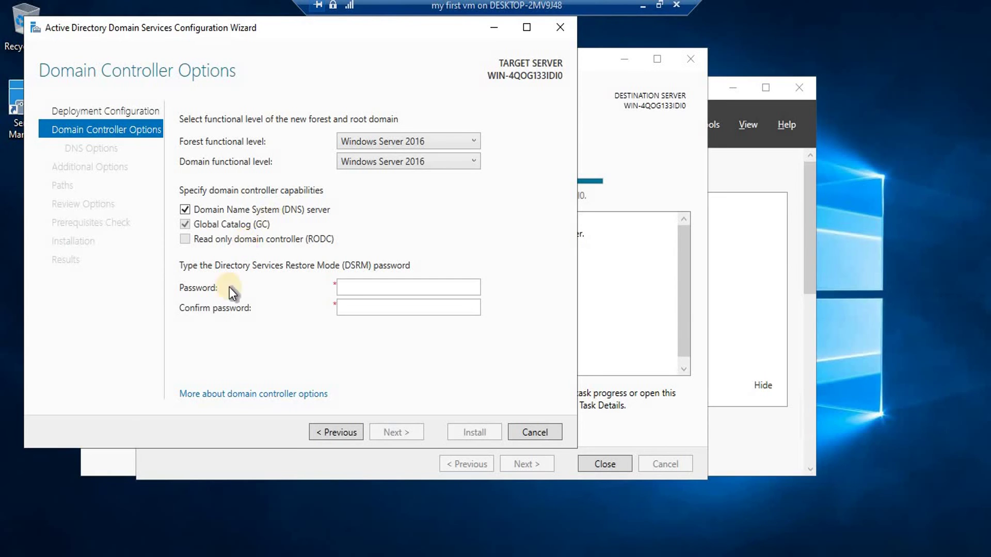
pyautogui.click(381, 288)
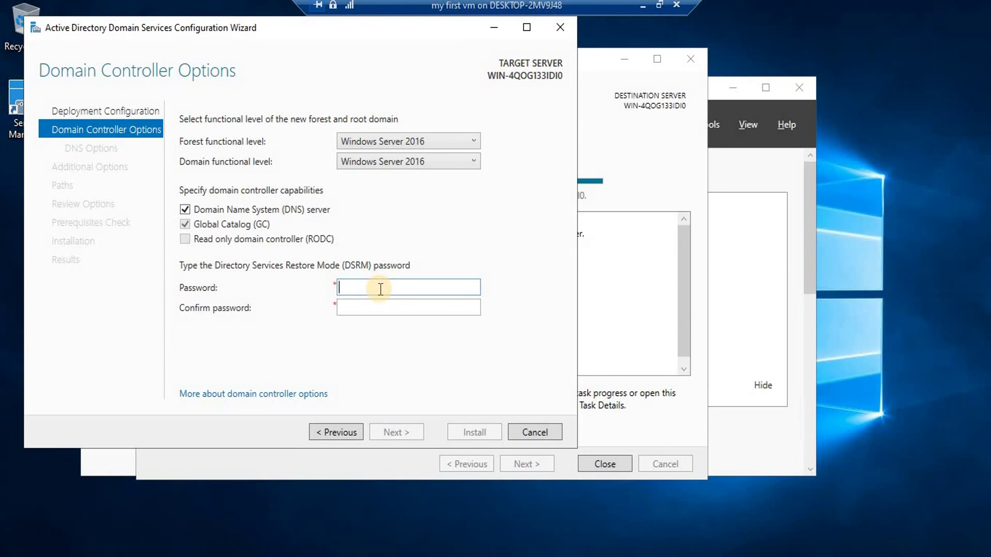
pyautogui.write('••••••••')
pyautogui.press('Tab')
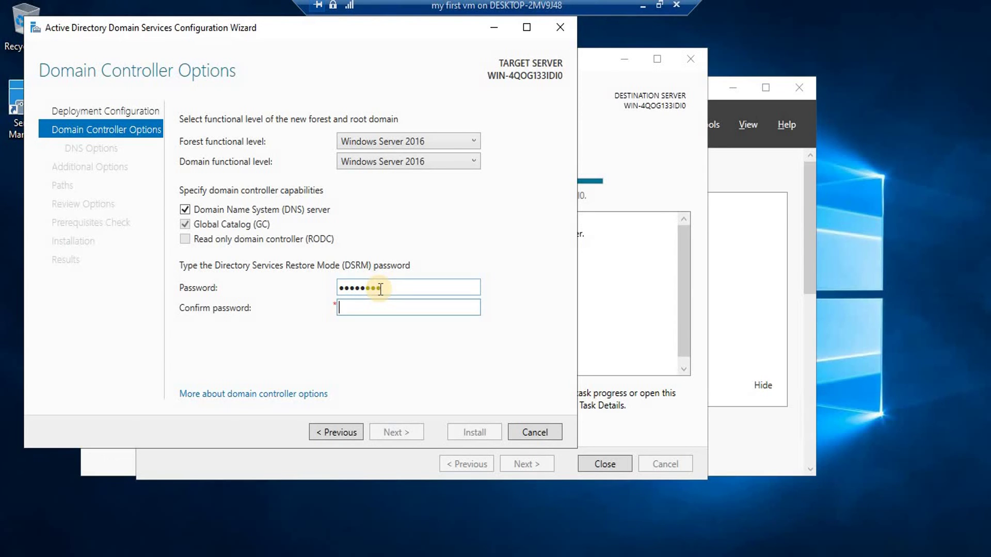
pyautogui.write('••••••••')
pyautogui.press('Return')
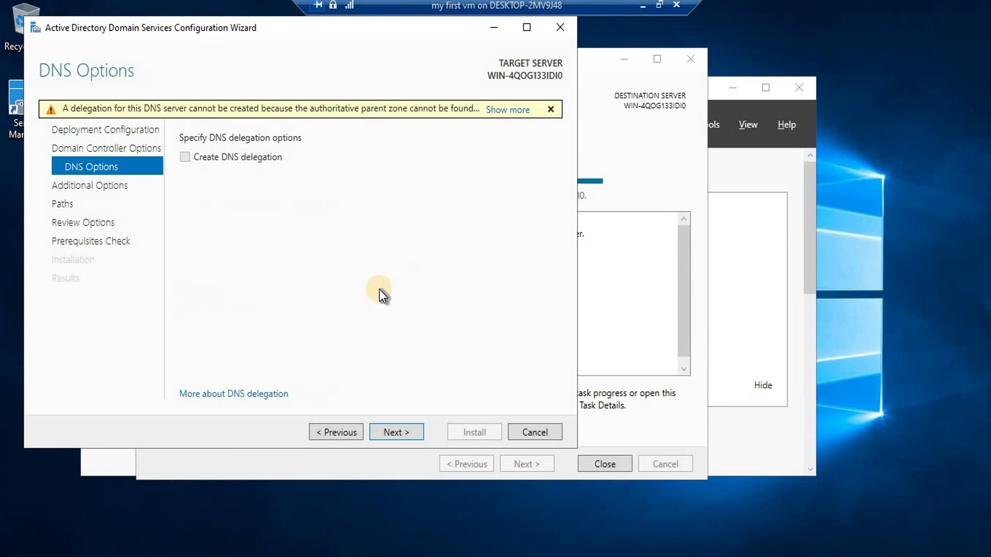
# Accept the default DNS options, NetBIOS name and folder paths, run the prerequisites check and install the domain controller.
pyautogui.click(401, 430)
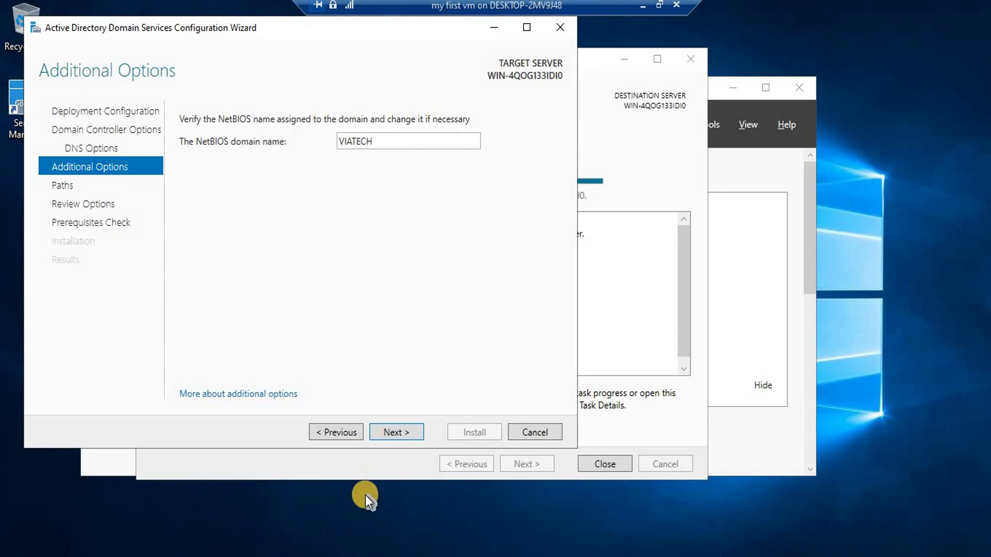
pyautogui.click(394, 434)
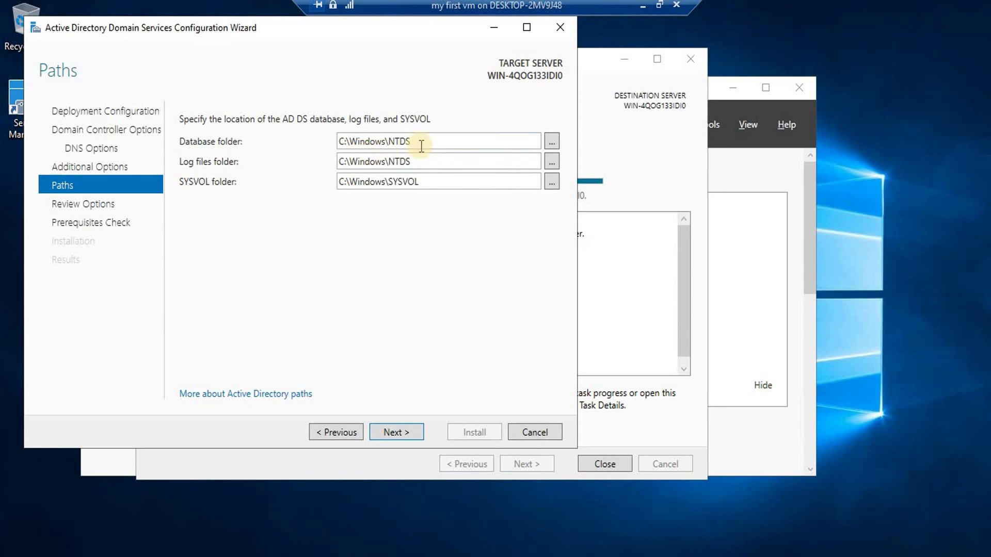
pyautogui.click(404, 436)
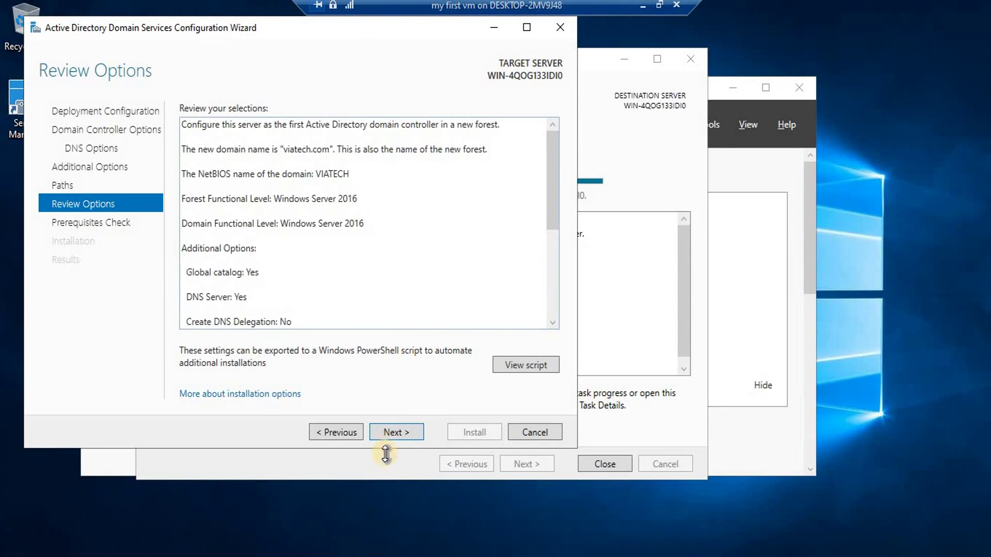
pyautogui.click(392, 434)
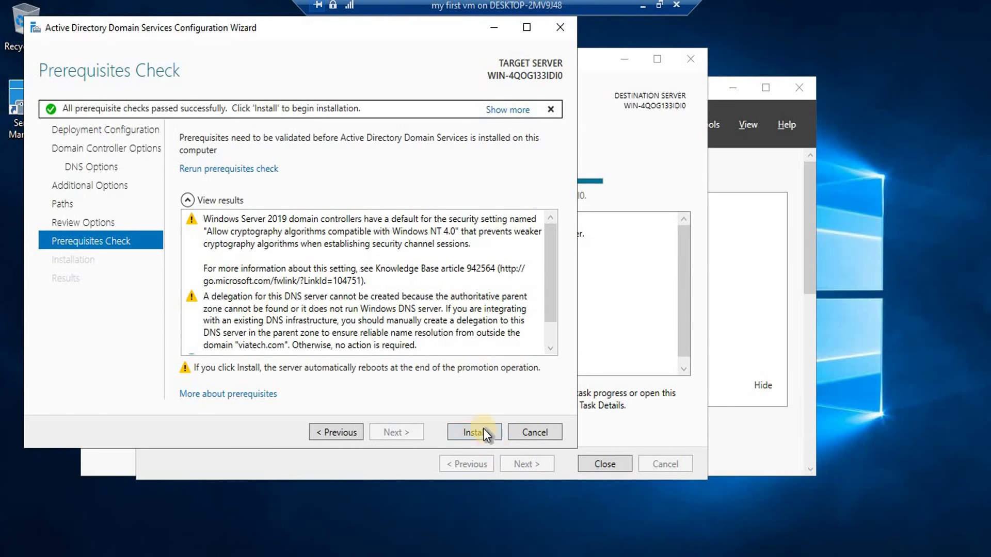
pyautogui.click(483, 431)
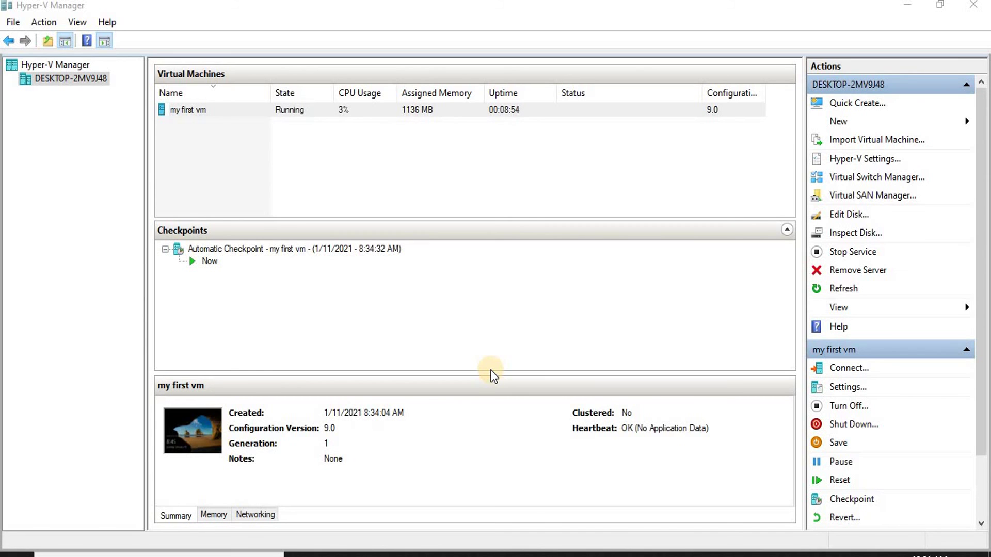
# Connect to the virtual machine my first vm, sign in to VIATECH as administrator with the account password, and maximize the connection window.
pyautogui.click(59, 79)
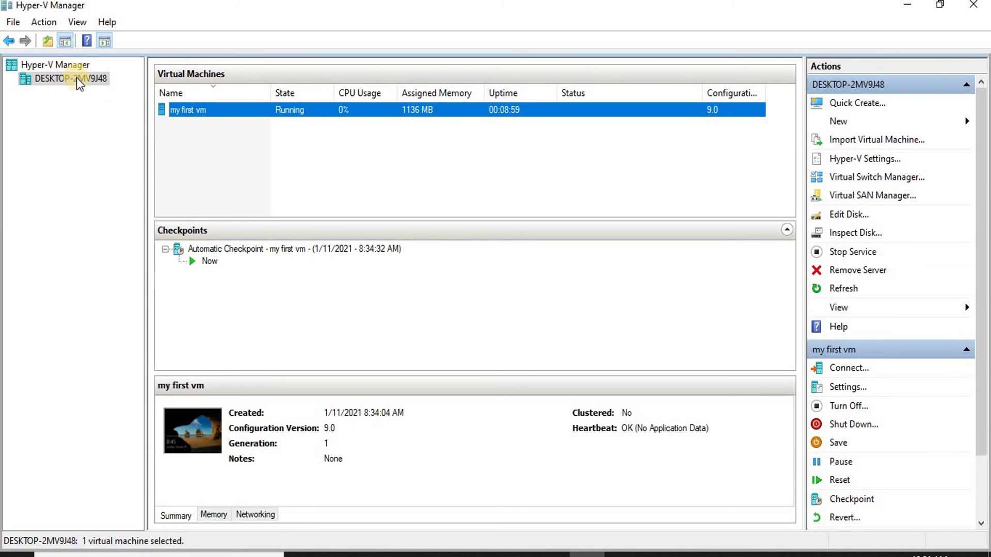
pyautogui.click(181, 111)
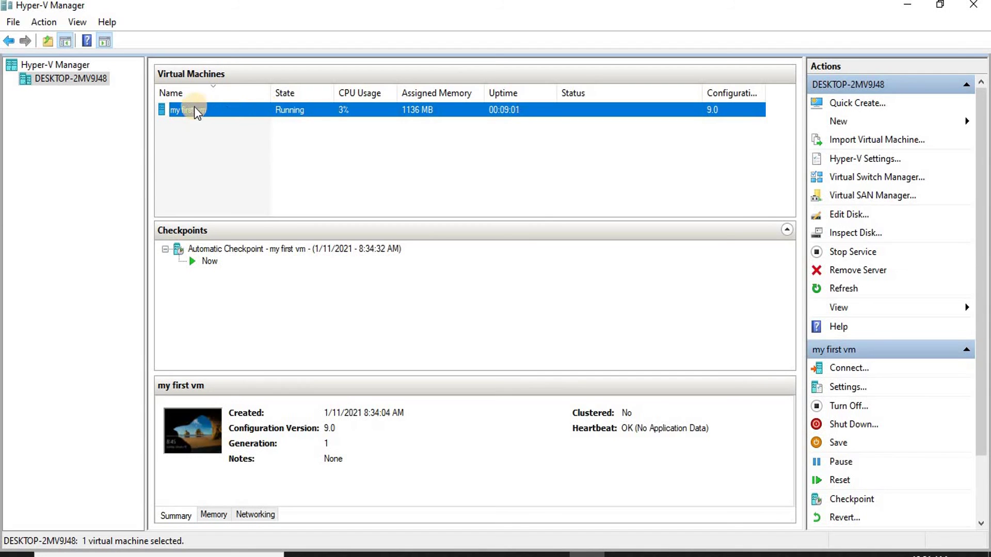
pyautogui.rightClick(200, 110)
pyautogui.click(222, 119)
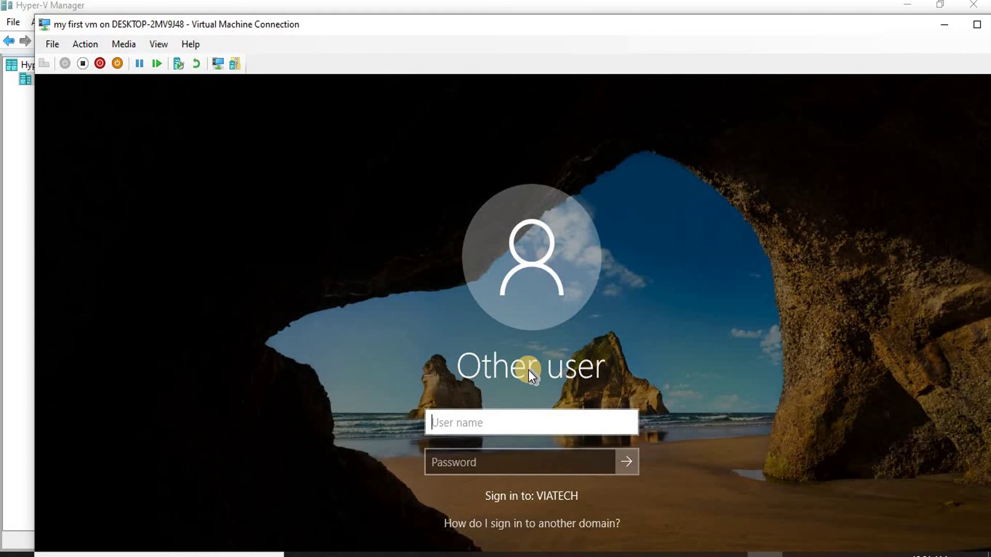
pyautogui.write('administrator')
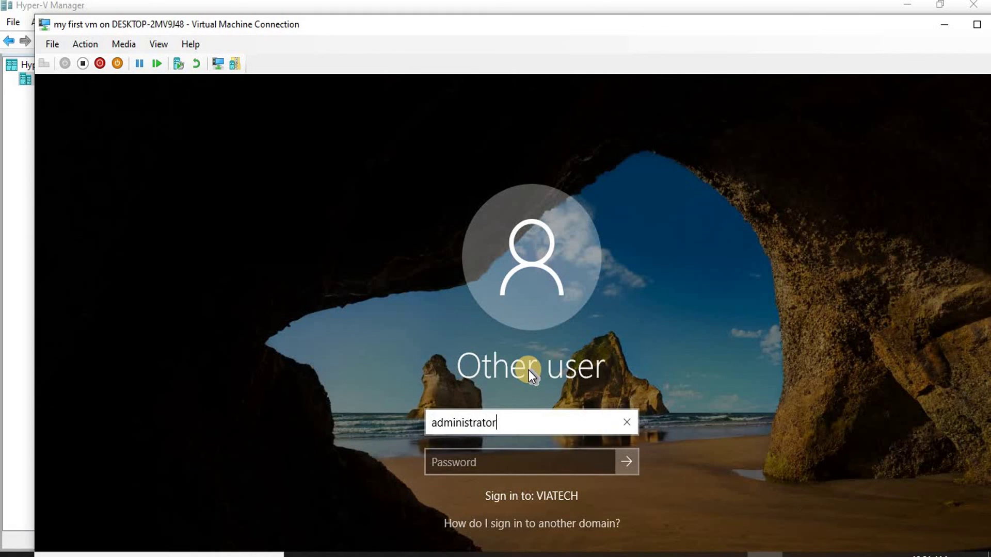
pyautogui.click(511, 463)
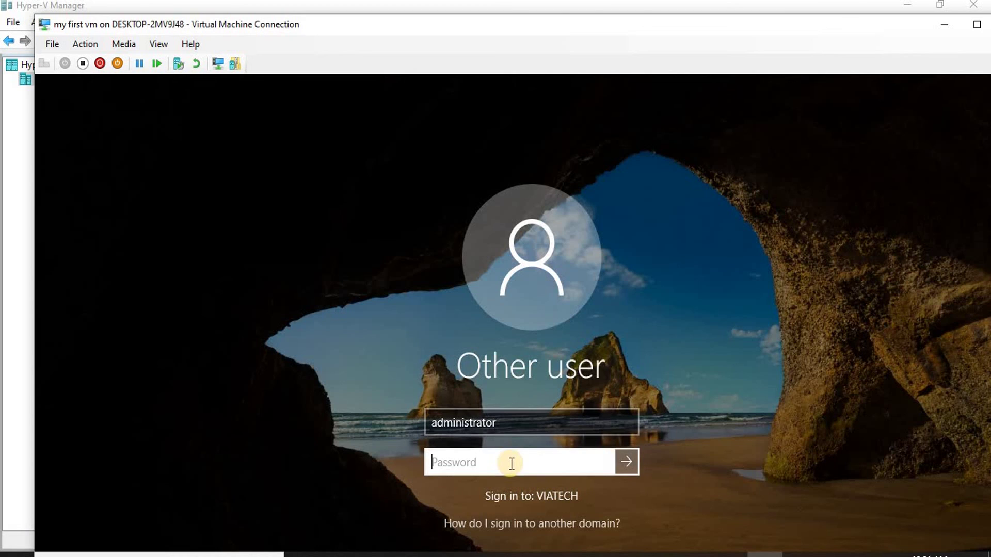
pyautogui.write('•••••••')
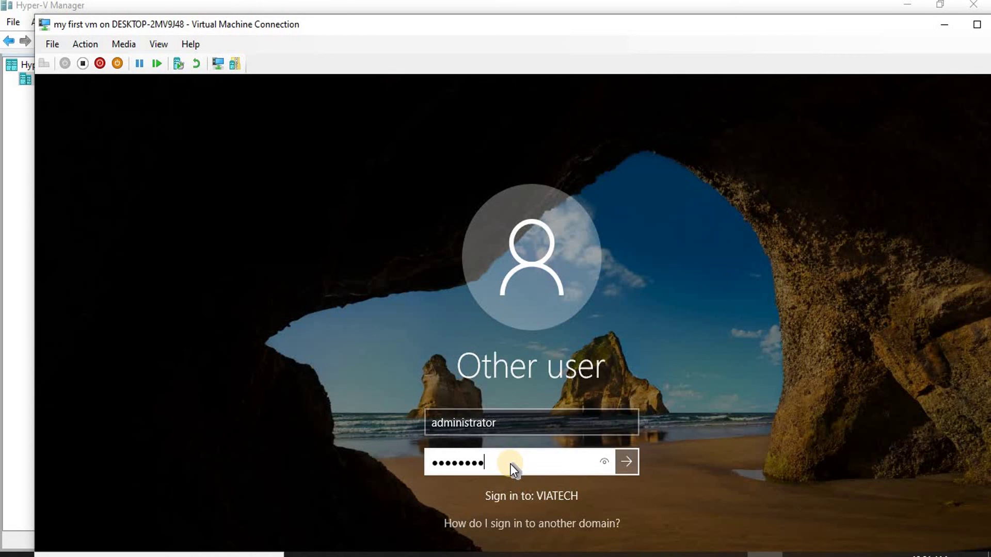
pyautogui.press('Return')
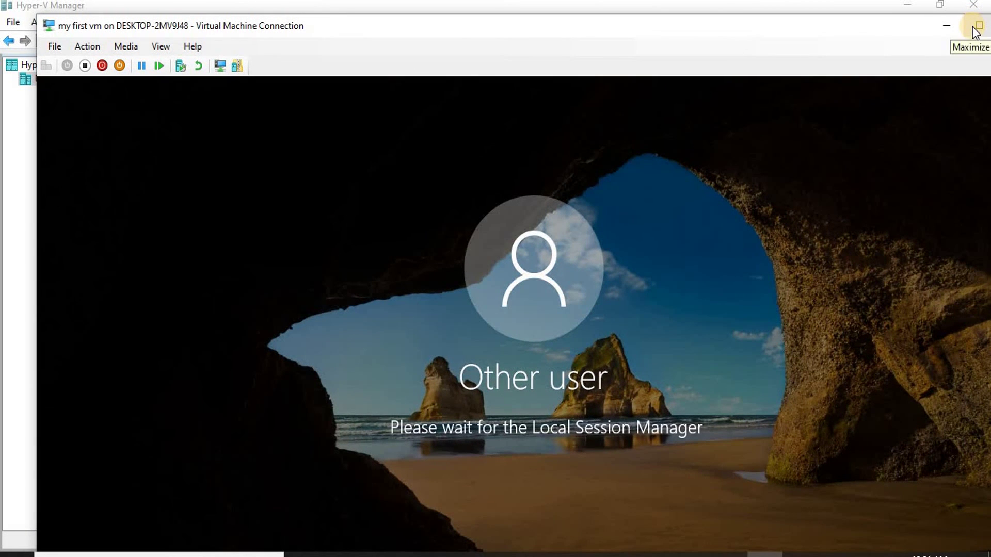
pyautogui.click(973, 27)
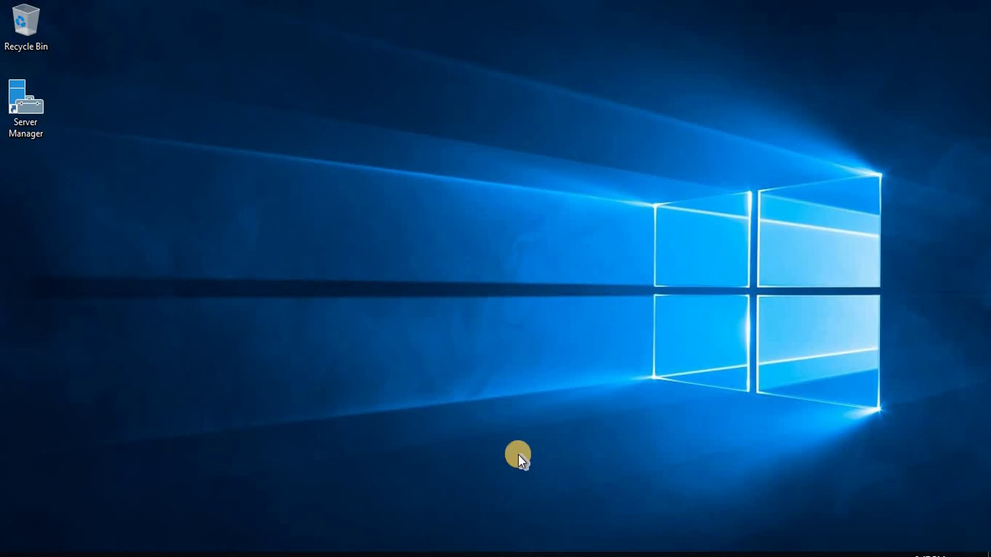
# Open Server Manager on the domain controller and dismiss the Windows Admin Center message.
pyautogui.doubleClick(29, 110)
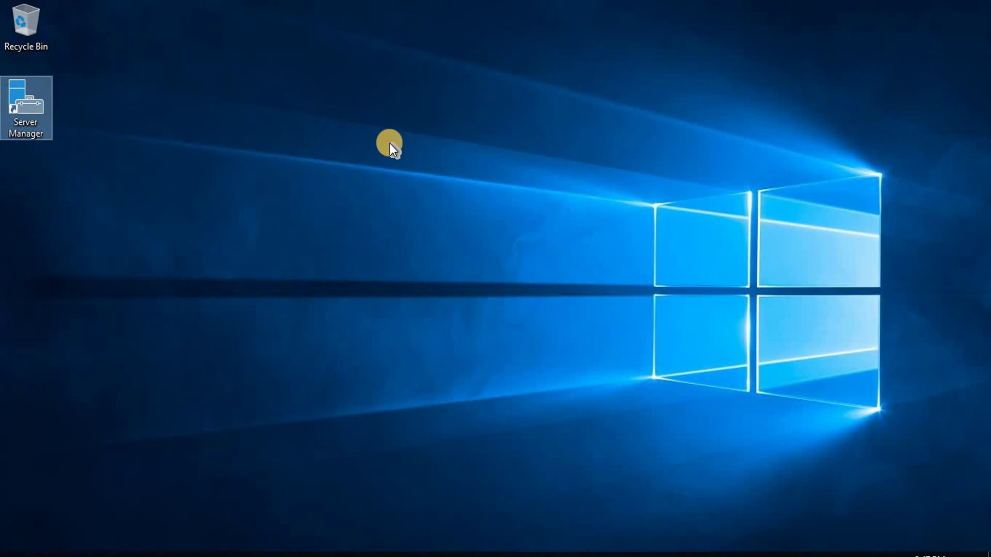
pyautogui.doubleClick(33, 117)
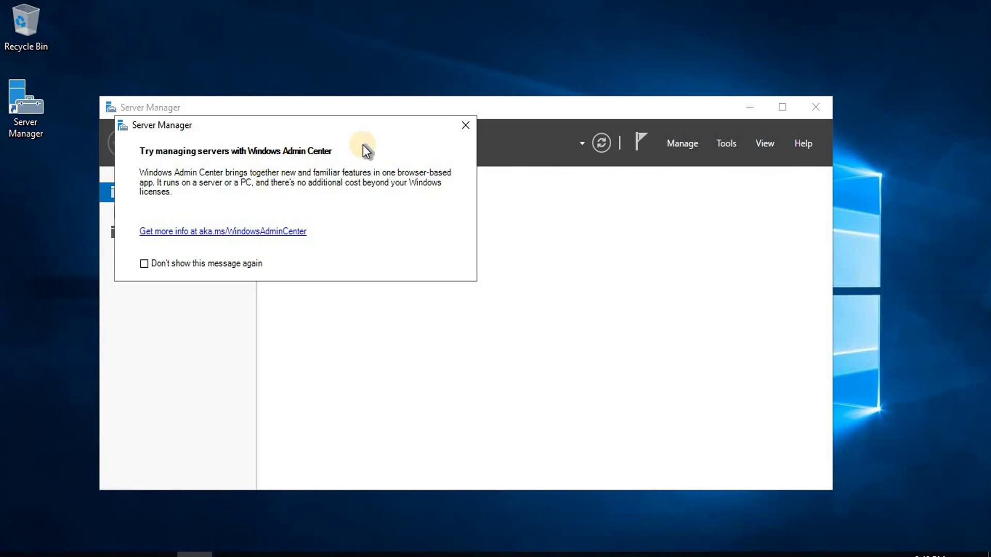
pyautogui.click(465, 125)
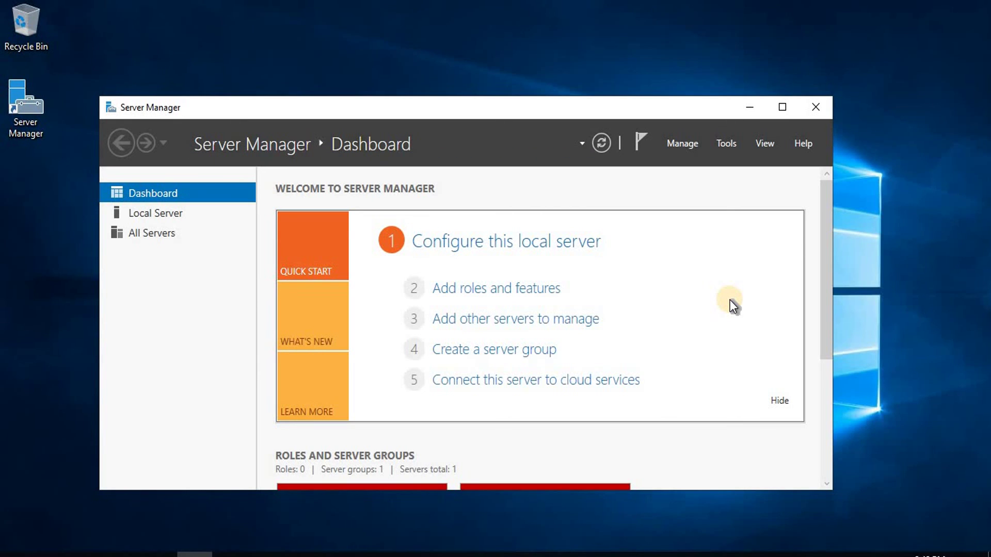
# Check the Domain Controllers container of viatech.com in Active Directory Users and Computers, then minimize the console.
pyautogui.click(728, 144)
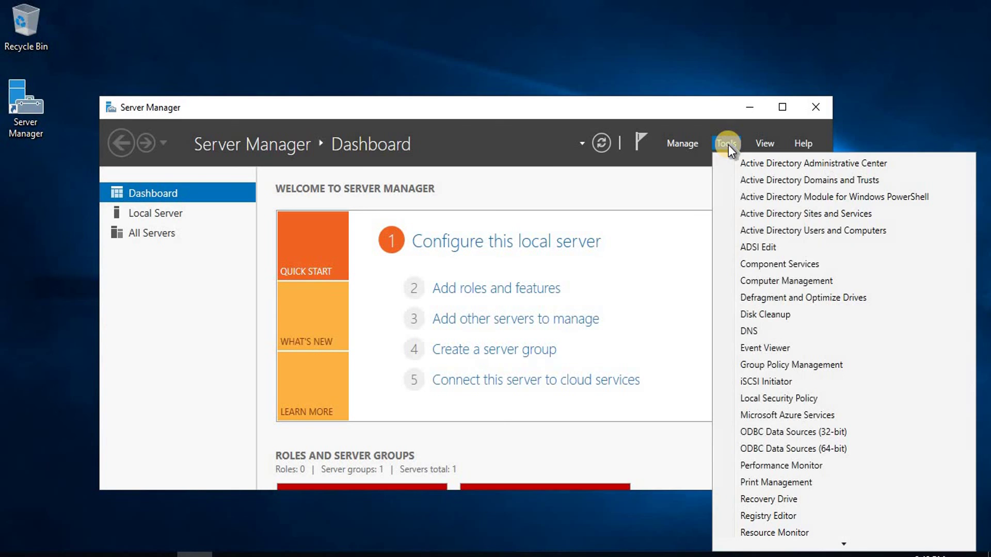
pyautogui.click(800, 232)
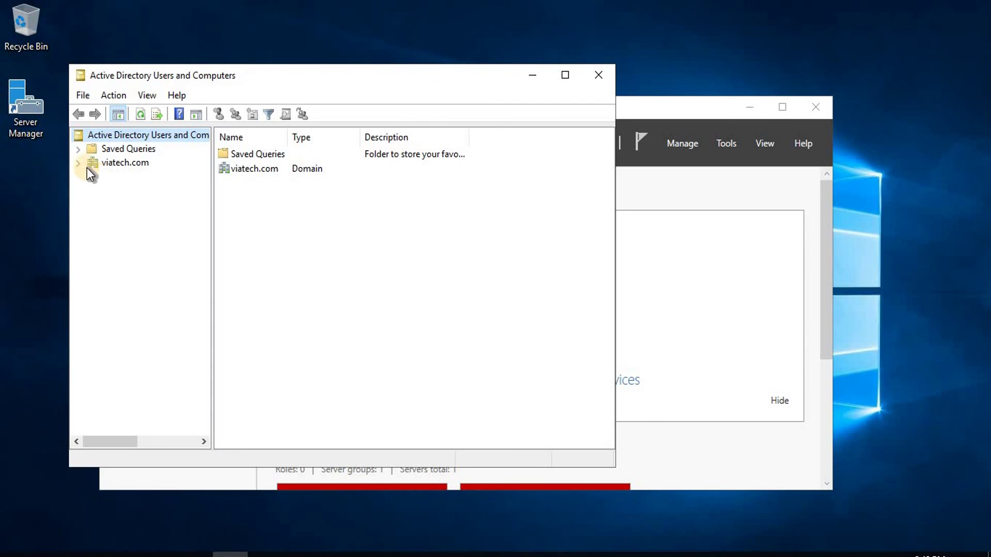
pyautogui.doubleClick(119, 162)
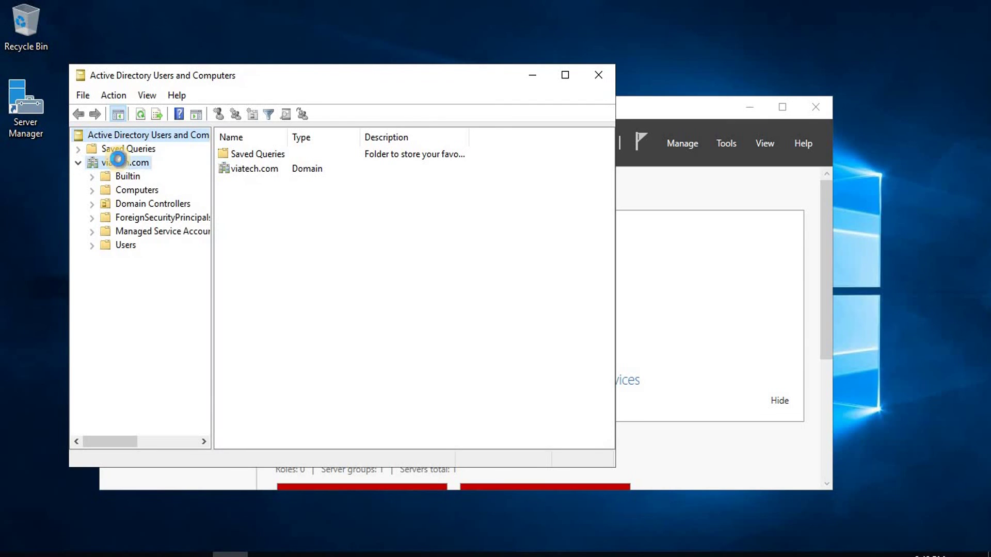
pyautogui.click(144, 203)
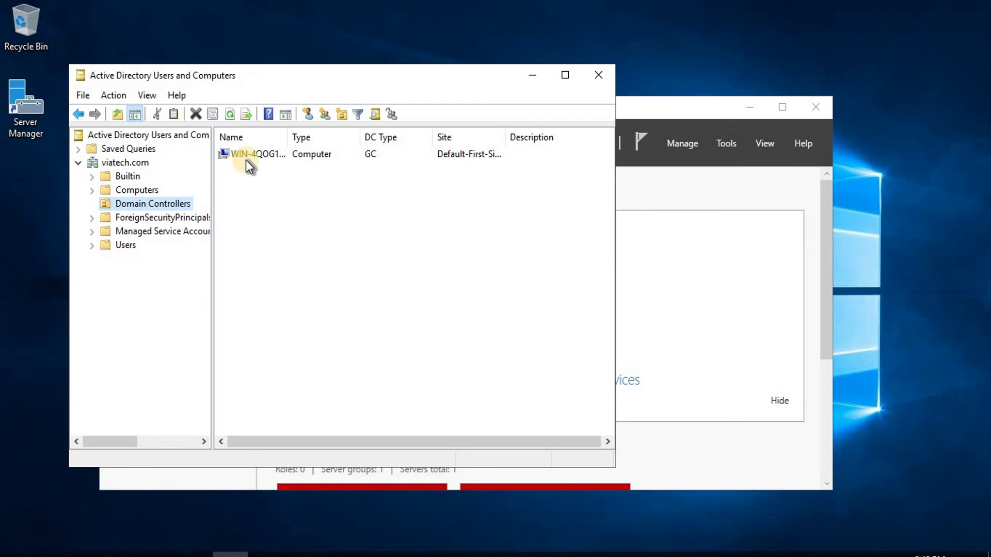
pyautogui.click(531, 76)
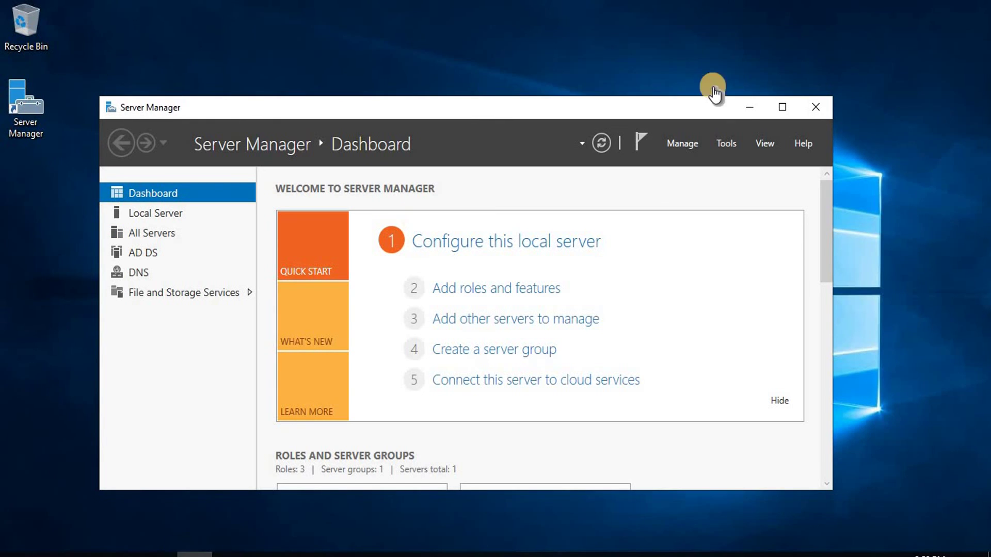
# Try to add the Hyper-V role with its management tools through a role-based installation, then cancel the wizard and minimize Server Manager.
pyautogui.click(678, 145)
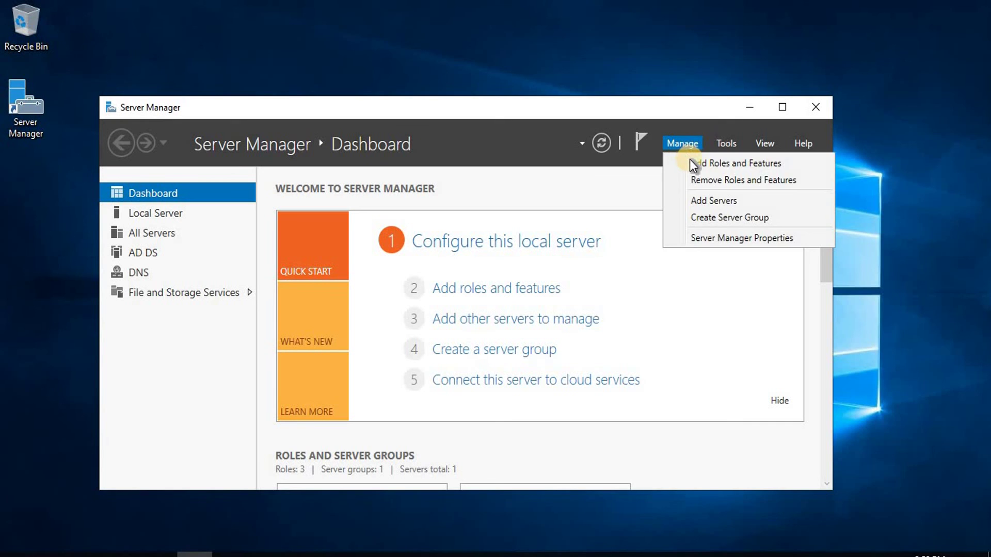
pyautogui.click(690, 160)
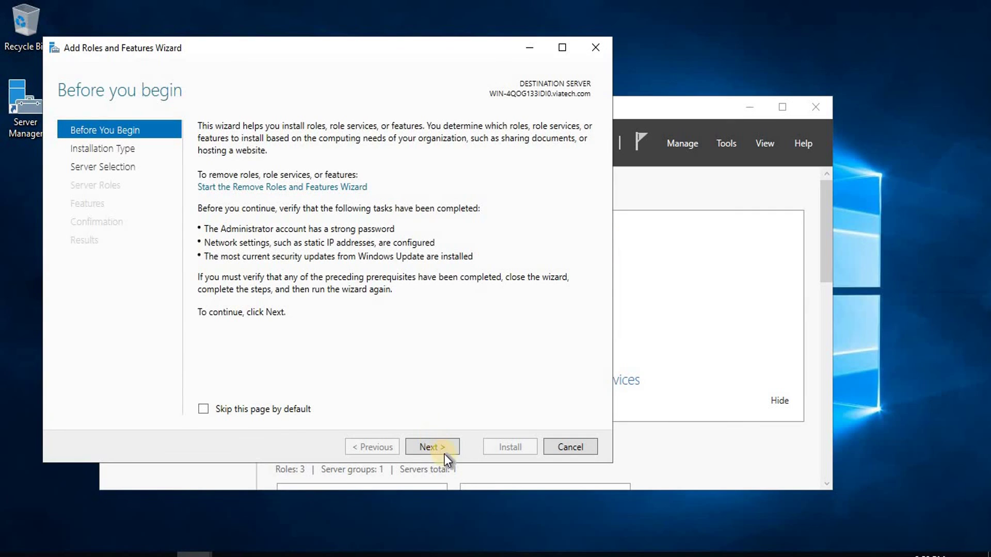
pyautogui.click(441, 448)
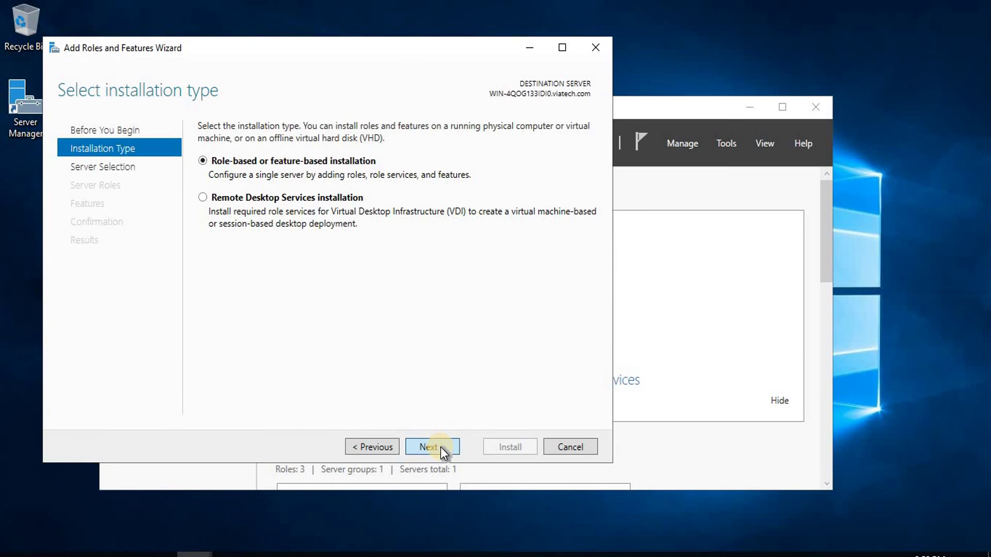
pyautogui.click(441, 447)
pyautogui.click(441, 447)
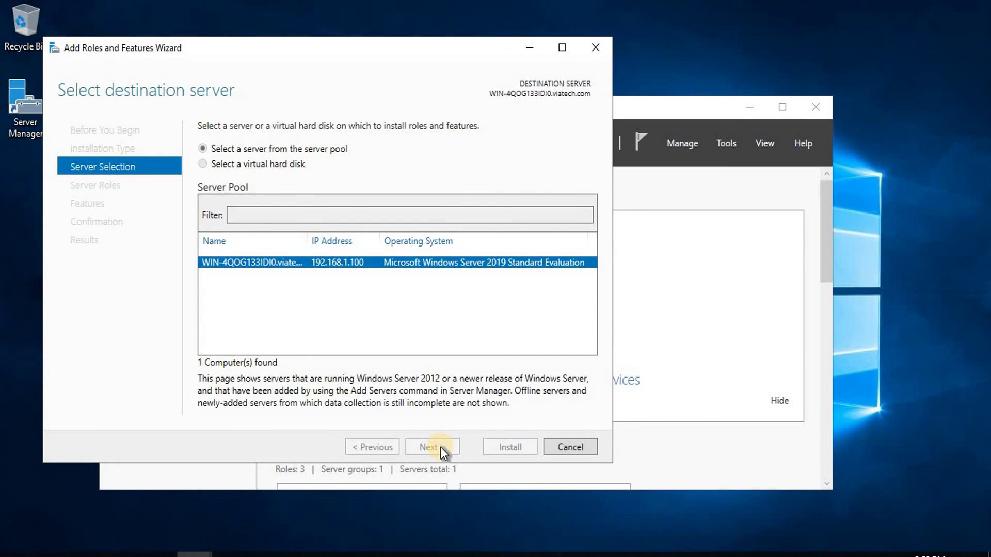
pyautogui.click(219, 309)
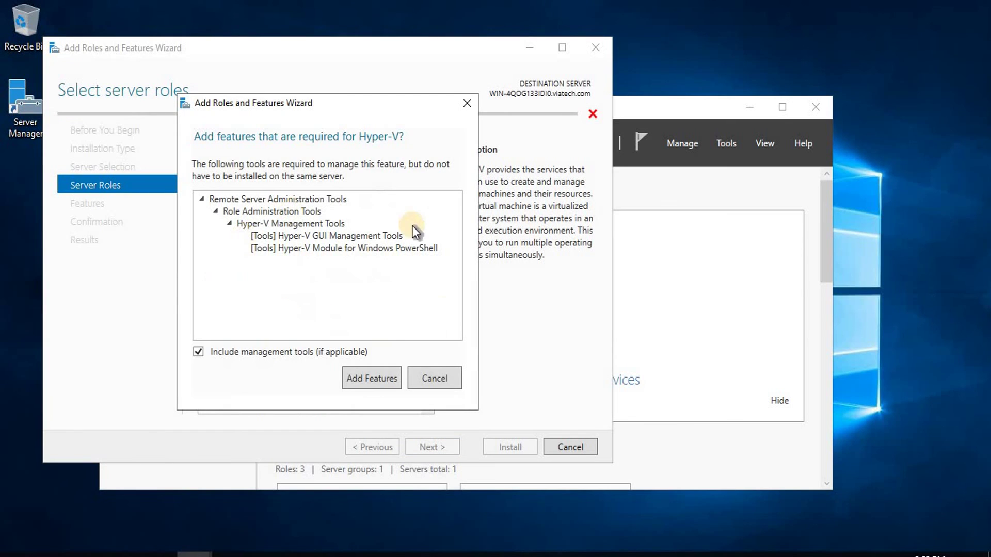
pyautogui.click(373, 379)
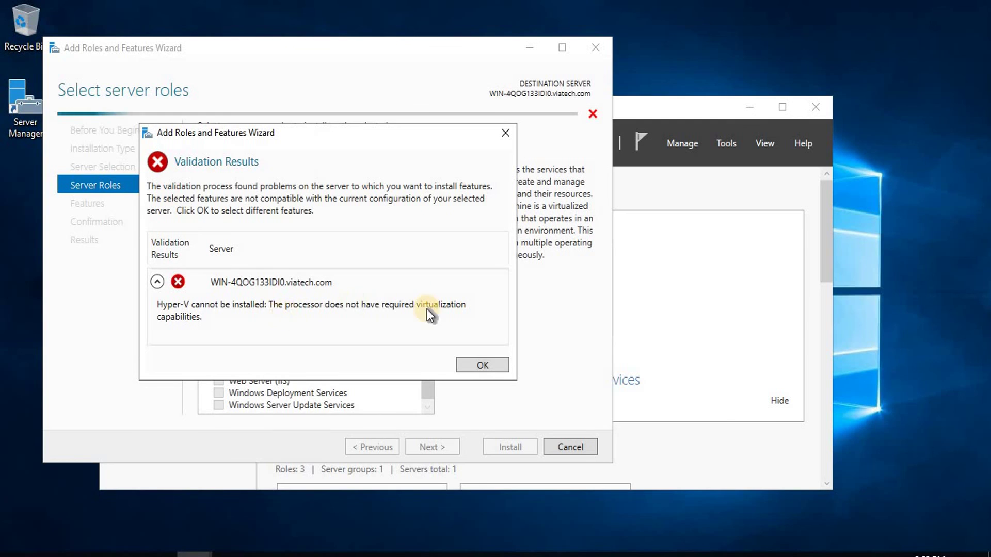
pyautogui.click(484, 364)
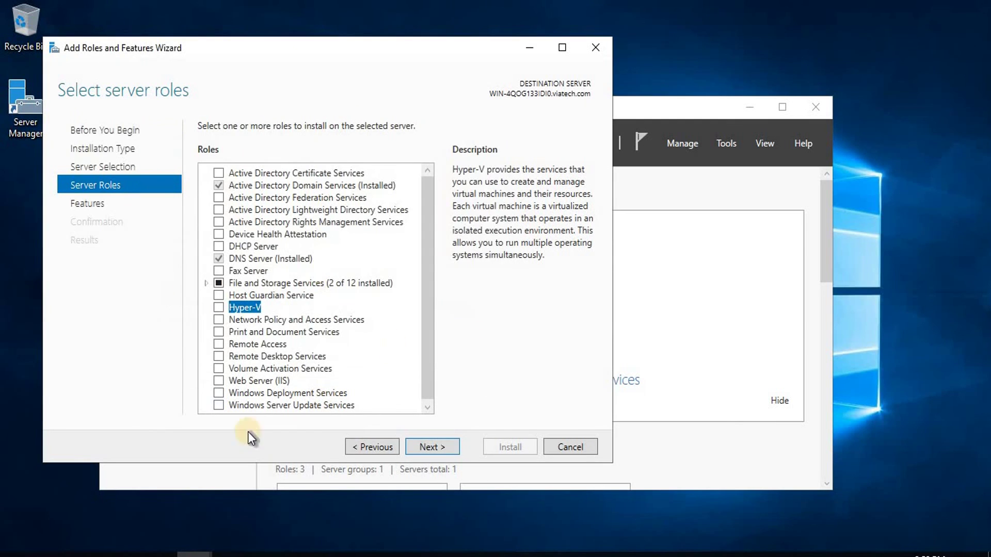
pyautogui.click(565, 448)
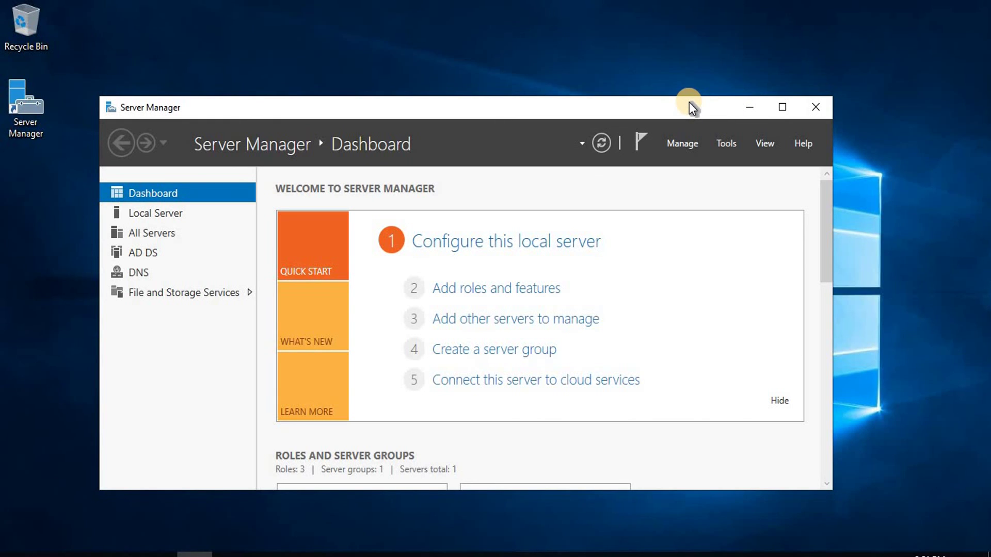
pyautogui.click(745, 108)
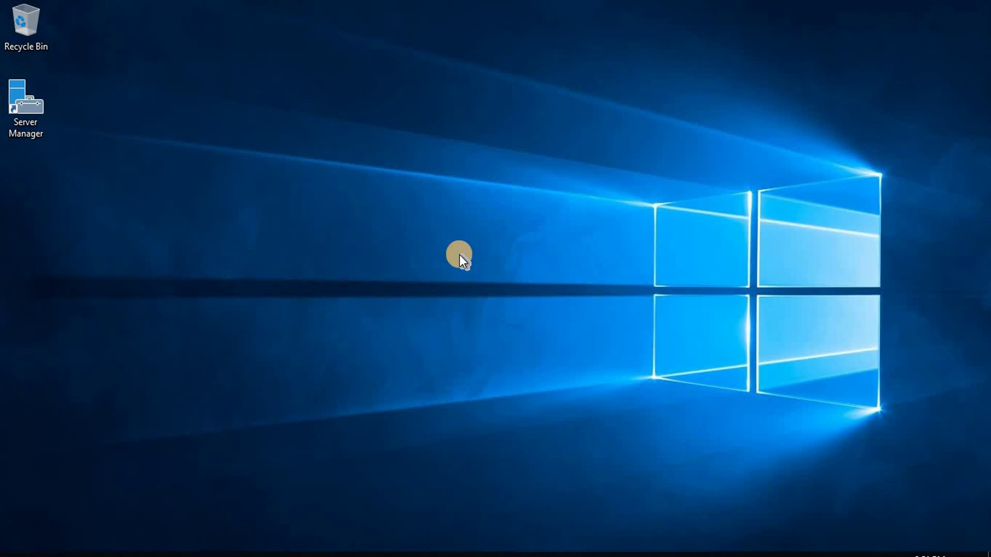